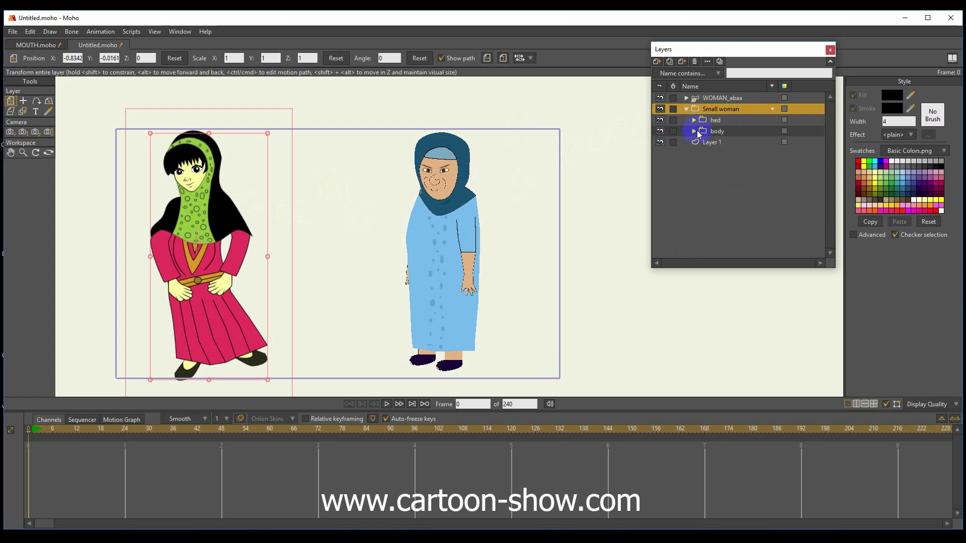
Expand the small woman's body group and examine the points of the hend 1 arm layer
left_click(697, 132)
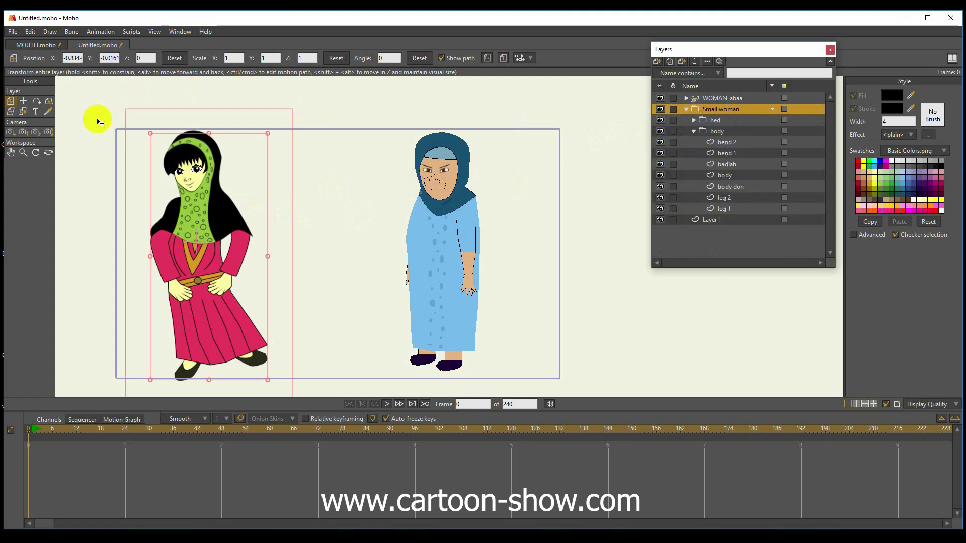
left_click(23, 111)
left_click(236, 251)
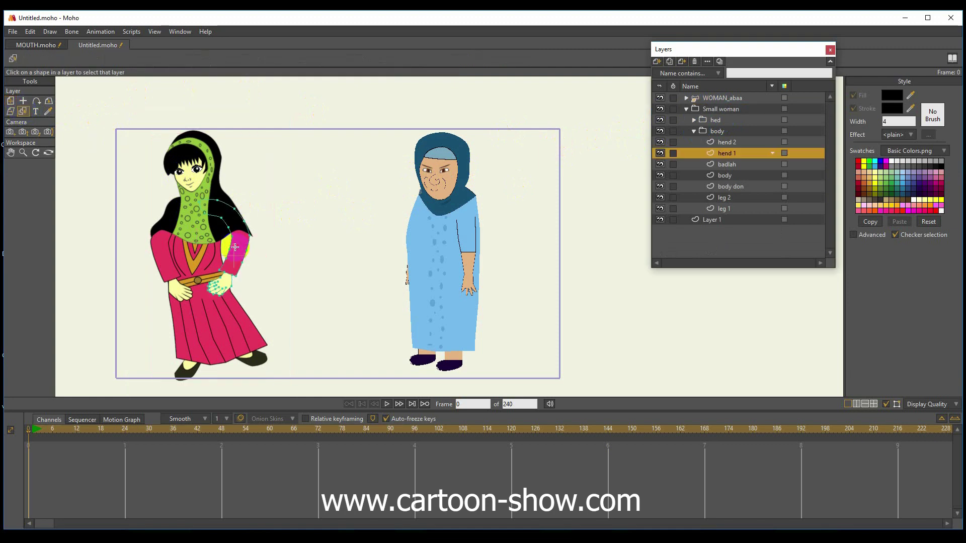
left_click(24, 101)
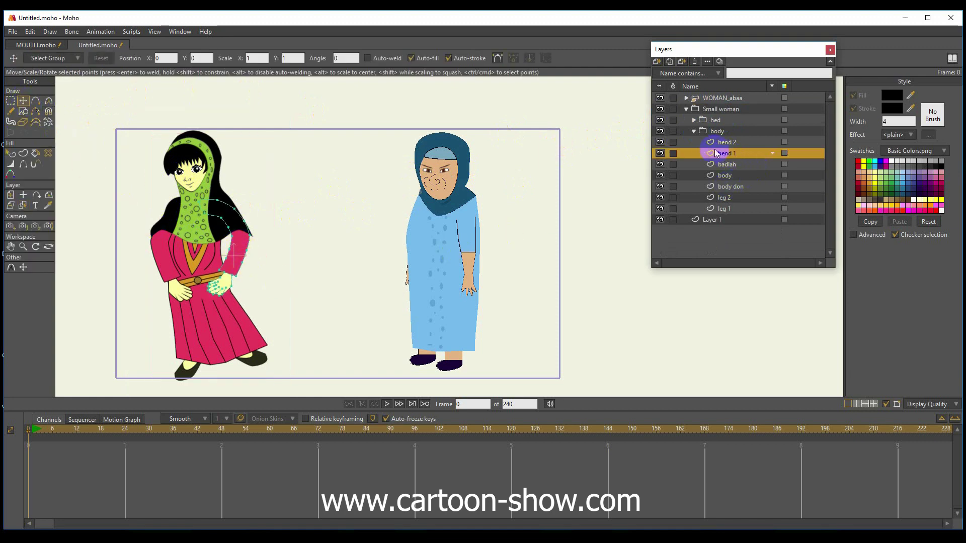
Collapse the body group and add a vector layer named abaa directly above it in the Small woman group
left_click(693, 132)
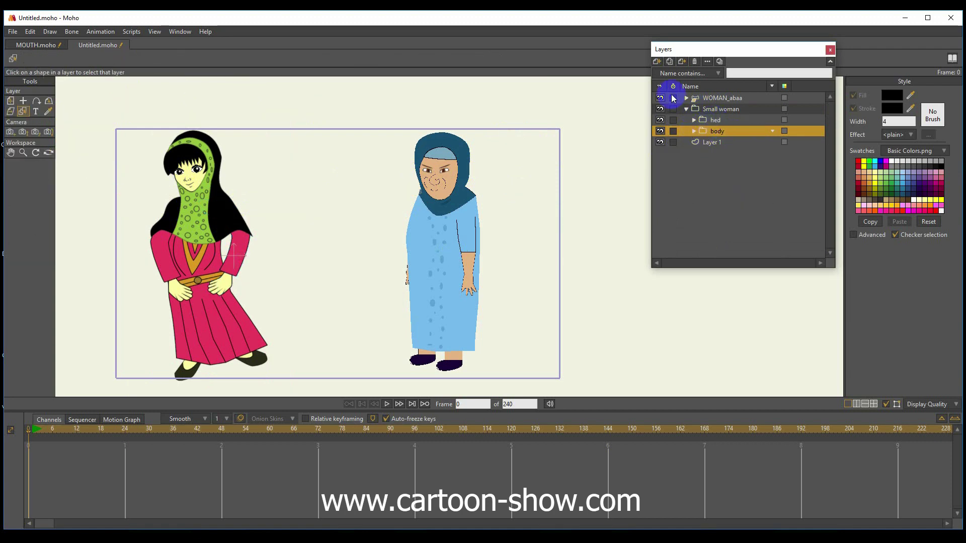
left_click(656, 61)
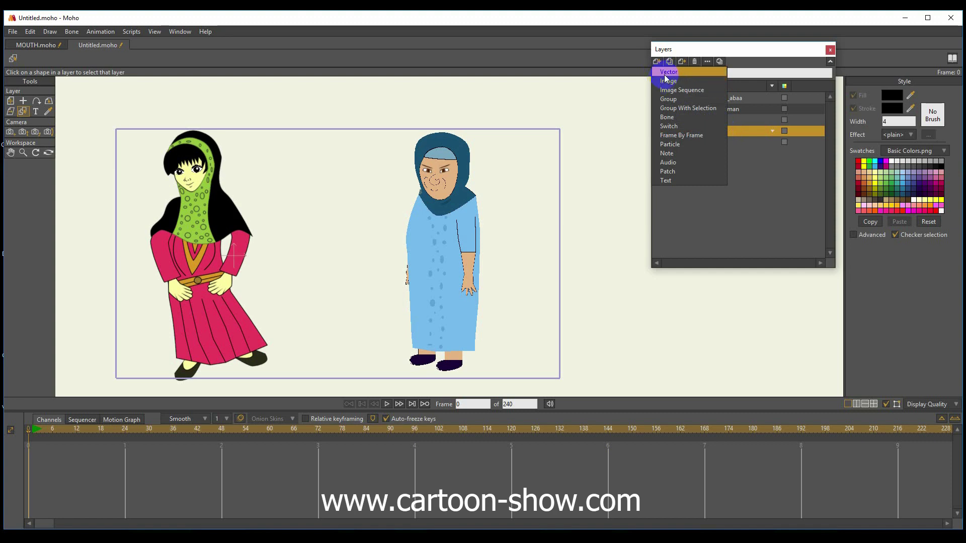
left_click(664, 74)
left_click(705, 135)
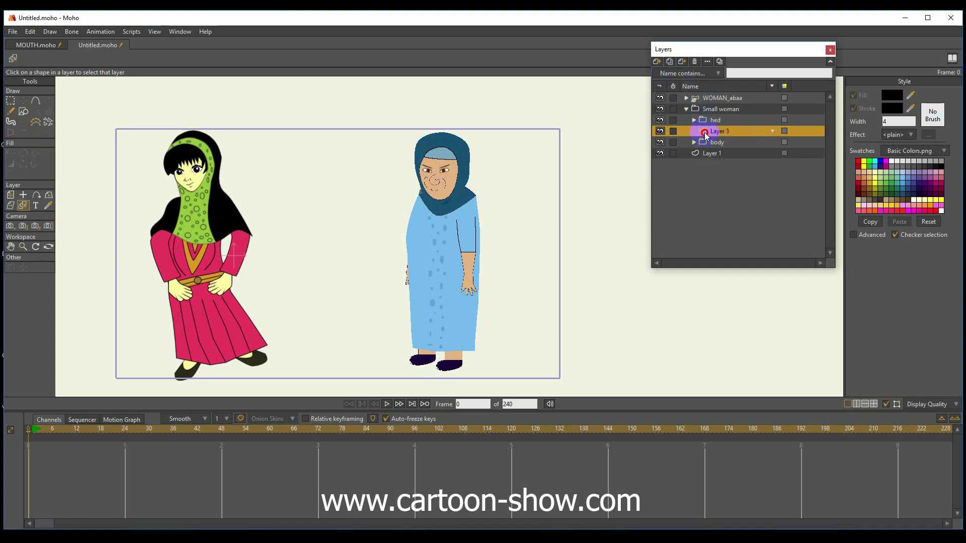
double_click(725, 136)
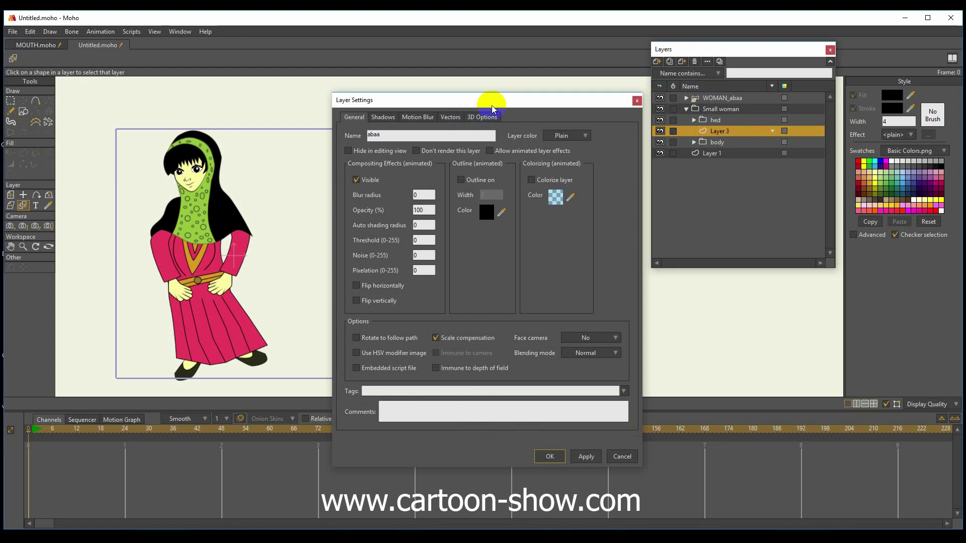
key("Return")
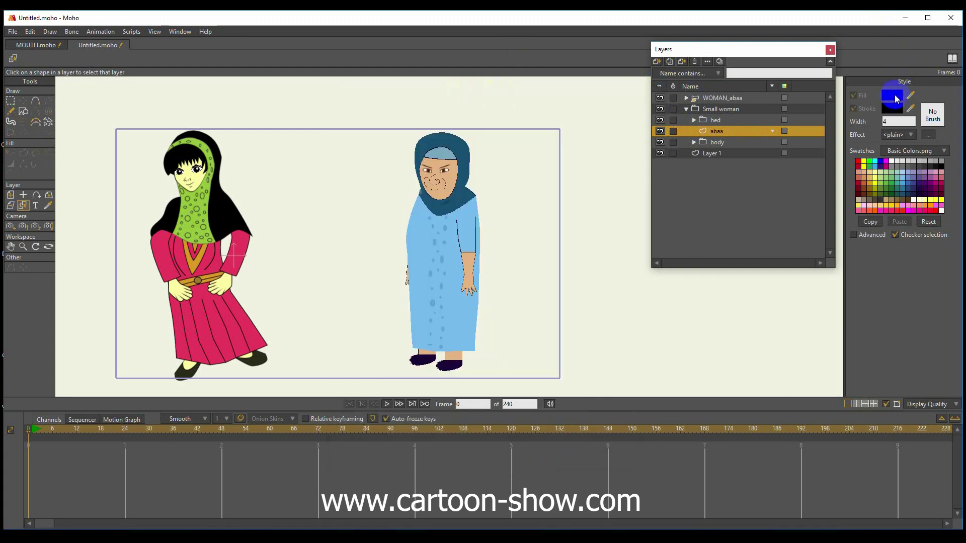
Draw a black filled rectangle without stroke on the abaa layer, covering the small woman from head to hem
left_click(6, 118)
left_click(23, 112)
left_click(64, 59)
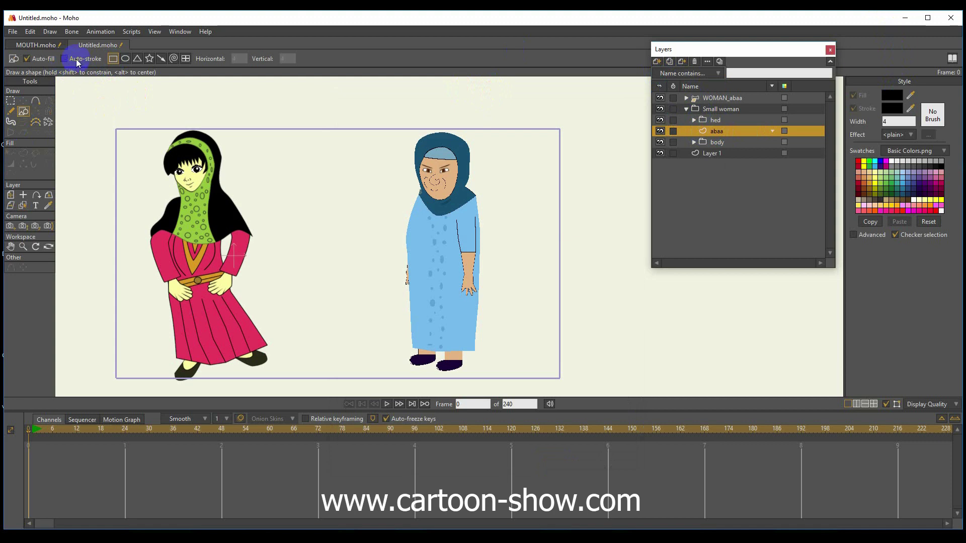
mouse_move(134, 131)
left_mouse_down()
mouse_move(189, 183)
mouse_move(274, 366)
mouse_move(285, 361)
left_mouse_up()
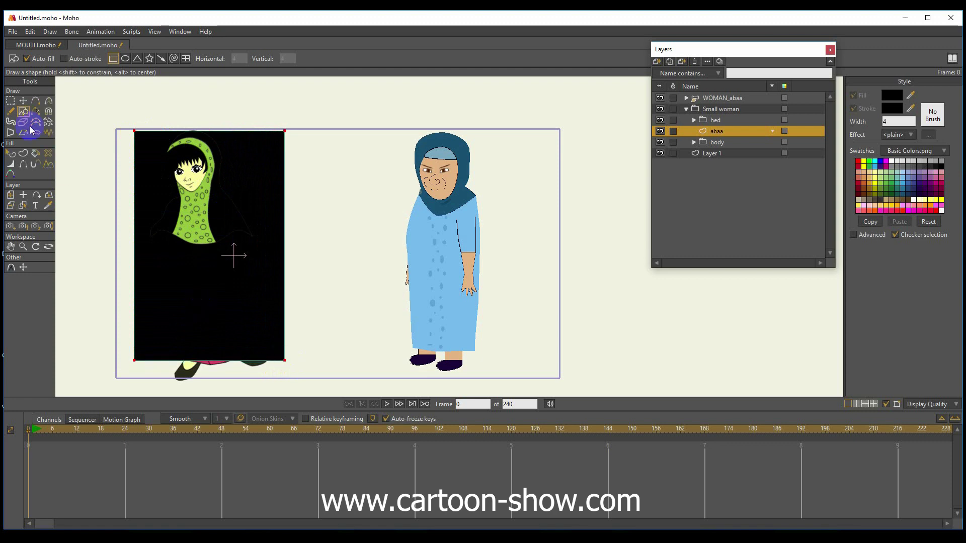
Move the rectangle's two upper corner points inward to either side of the small woman's head
left_click(23, 101)
left_click(101, 139)
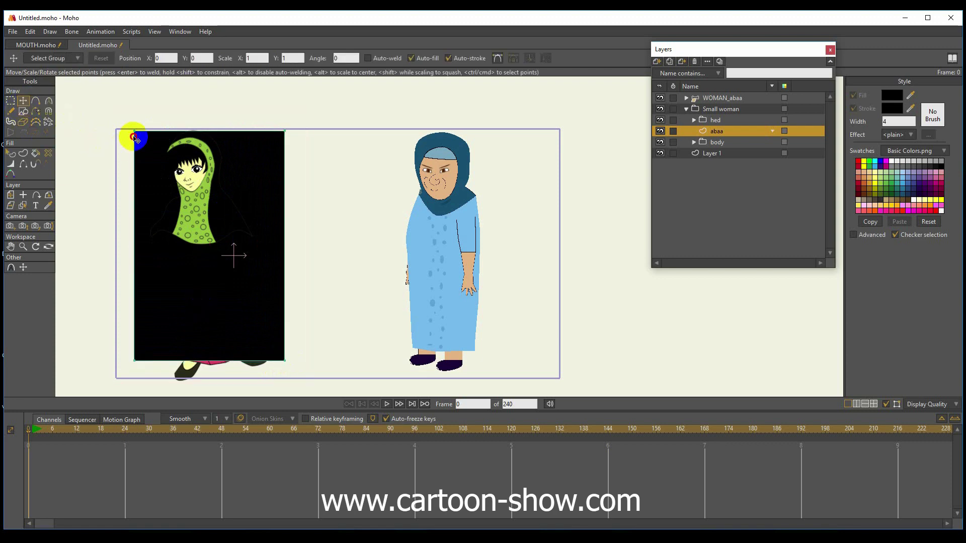
mouse_move(134, 131)
left_mouse_down()
mouse_move(159, 184)
mouse_move(145, 141)
left_mouse_up()
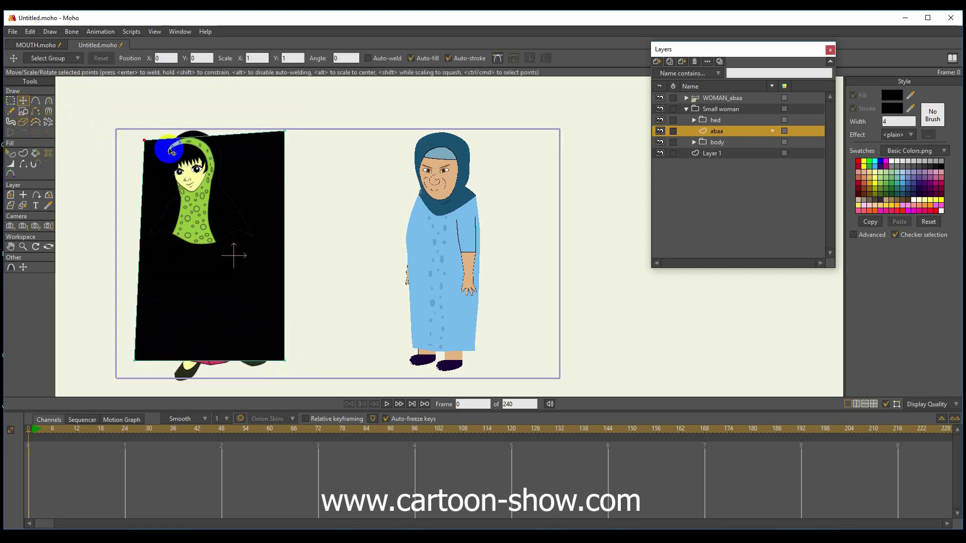
left_click_drag(272, 144, 233, 140)
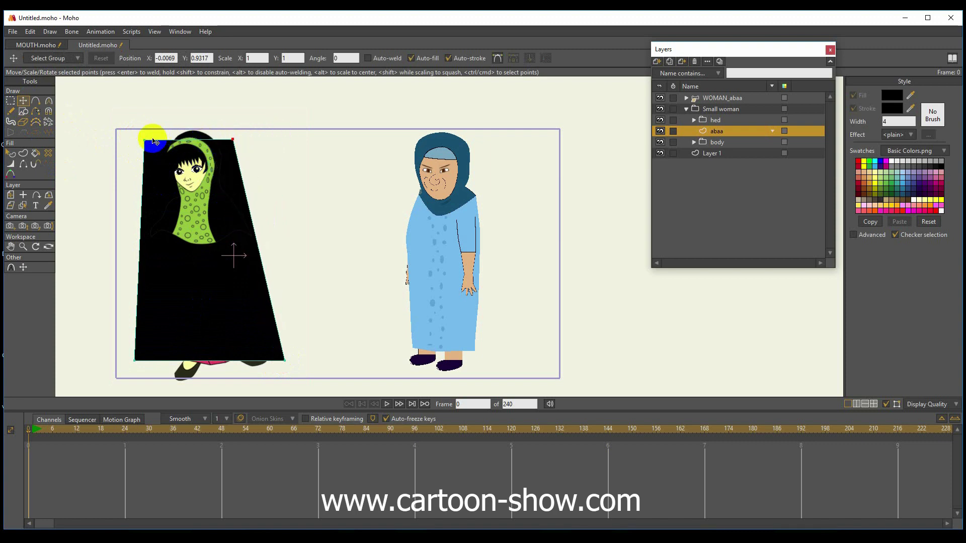
left_click_drag(151, 141, 362, 131)
Round the cloak's top over the head with an added curved point and pull its lower right corner inward to the skirt
left_click(37, 101)
left_click(48, 101)
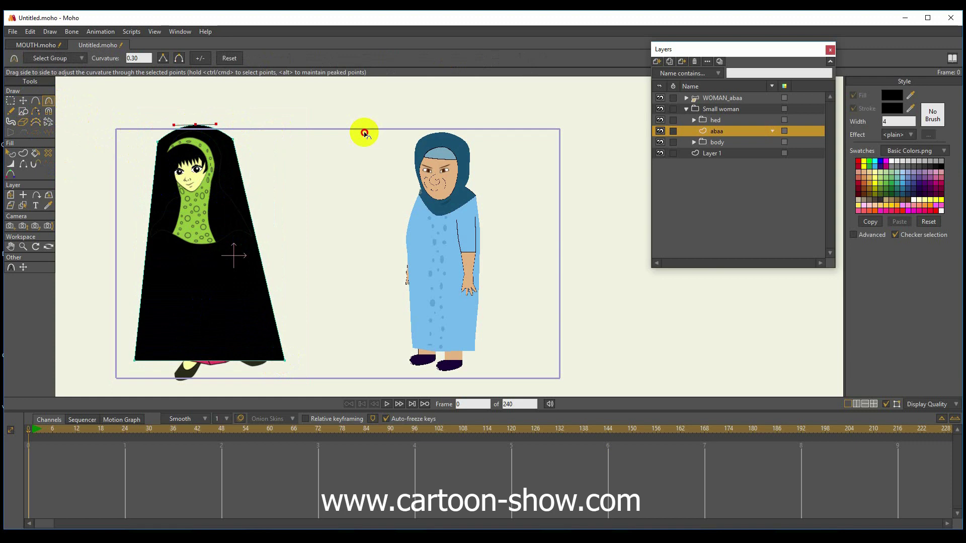
left_click(23, 101)
left_click_drag(147, 142, 192, 128)
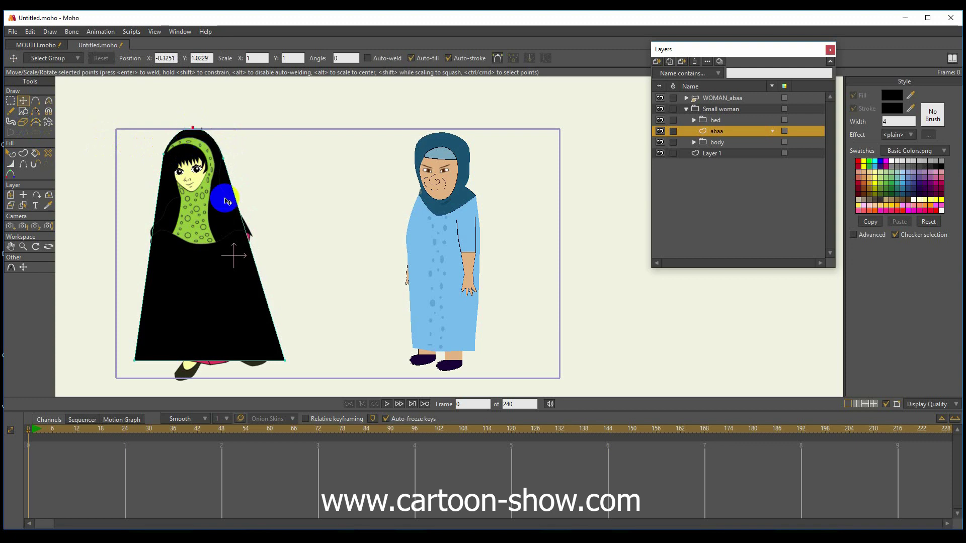
left_click(278, 360)
mouse_move(286, 362)
left_mouse_down()
mouse_move(218, 356)
mouse_move(271, 358)
left_mouse_up()
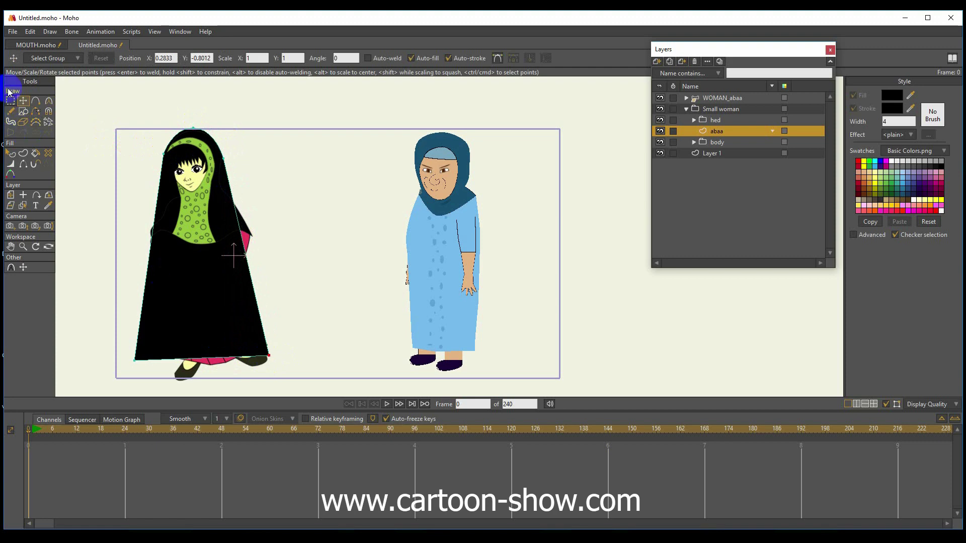
Add points in pairs down both sides of the cloak outline and more along its bottom edge
left_click(36, 101)
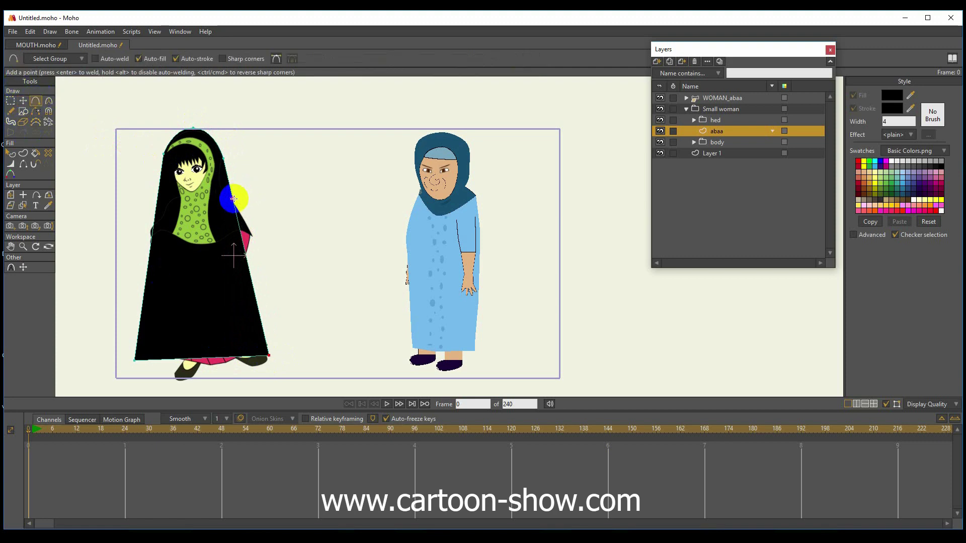
left_click(232, 200)
left_click(157, 203)
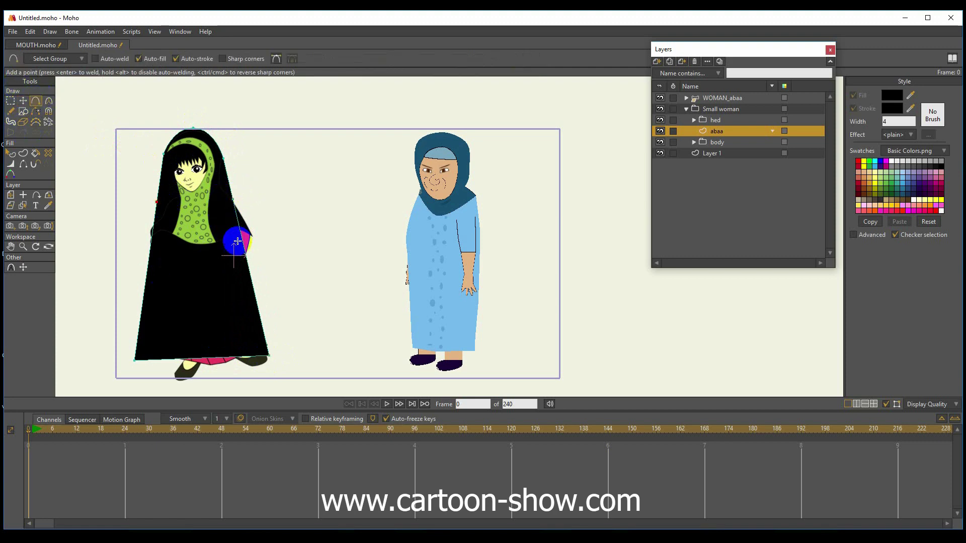
left_click(240, 245)
left_click(149, 246)
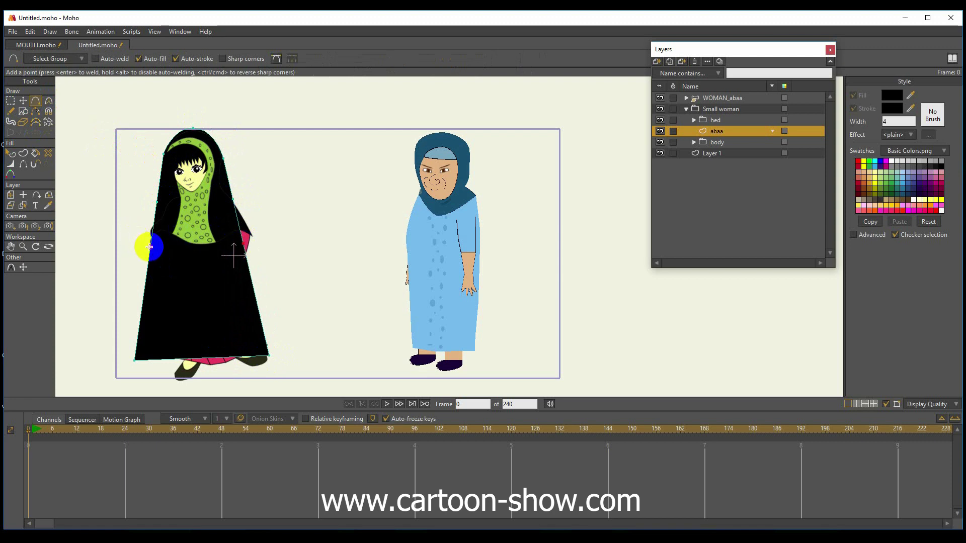
left_click(251, 280)
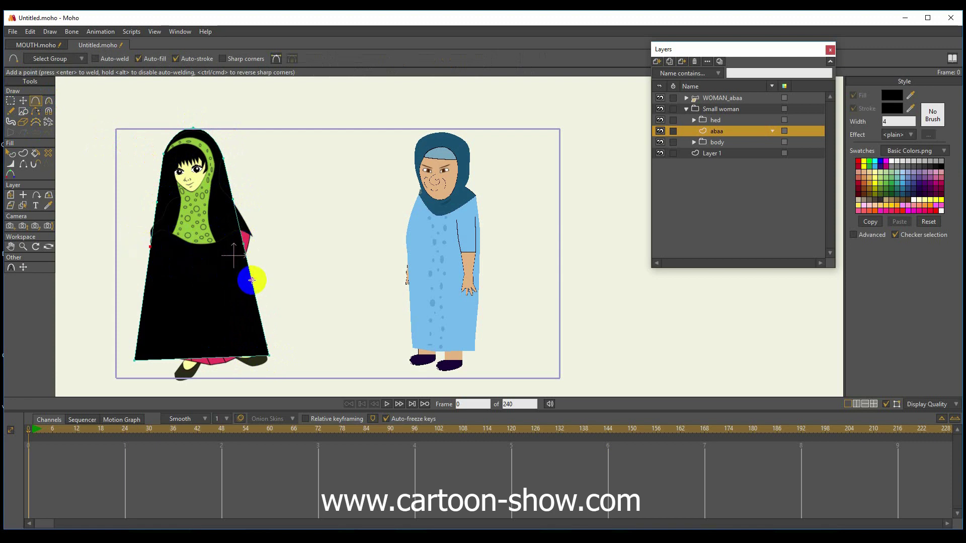
left_click(149, 282)
left_click(261, 322)
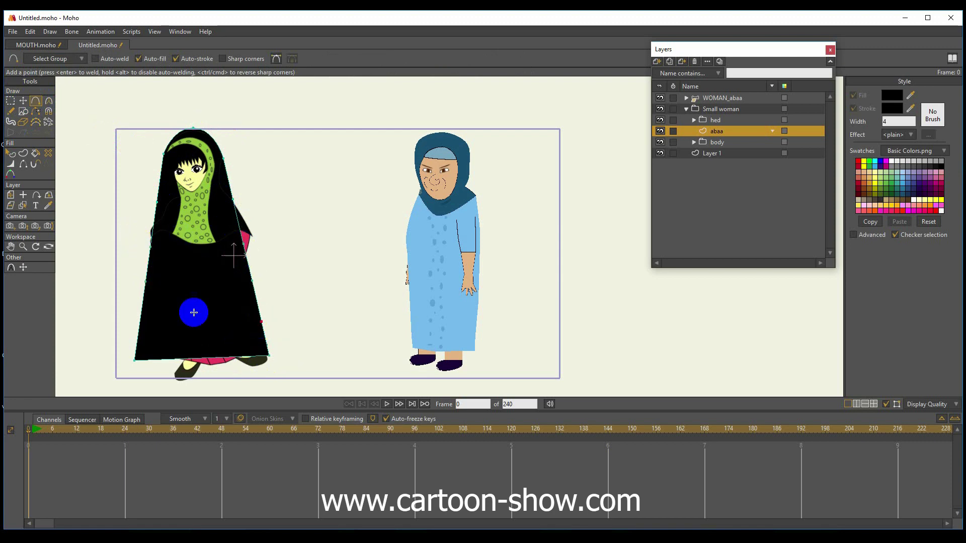
left_click(141, 313)
left_click(173, 358)
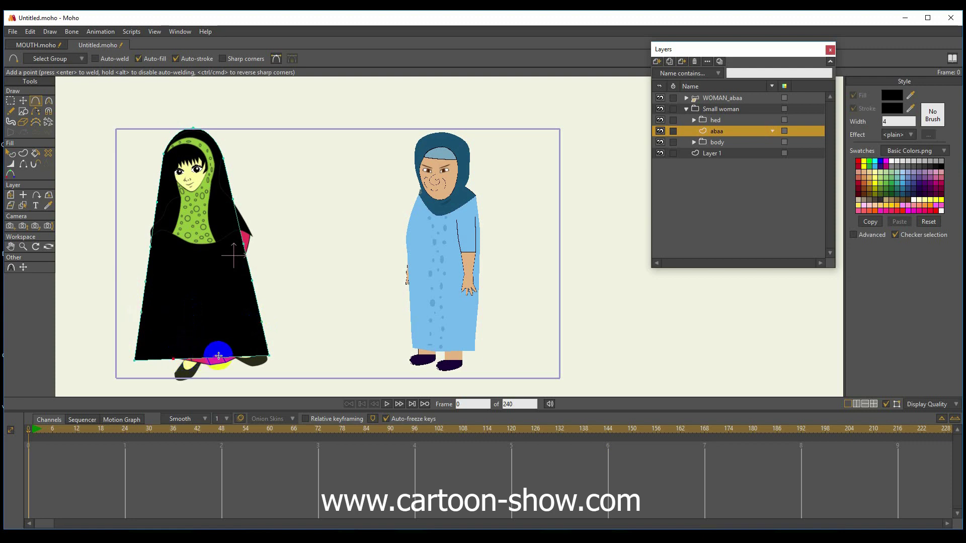
Move the cloak's side points to follow the figure's shape and place the abaa layer beneath the body group
left_click(24, 101)
left_click_drag(254, 251, 595, 159)
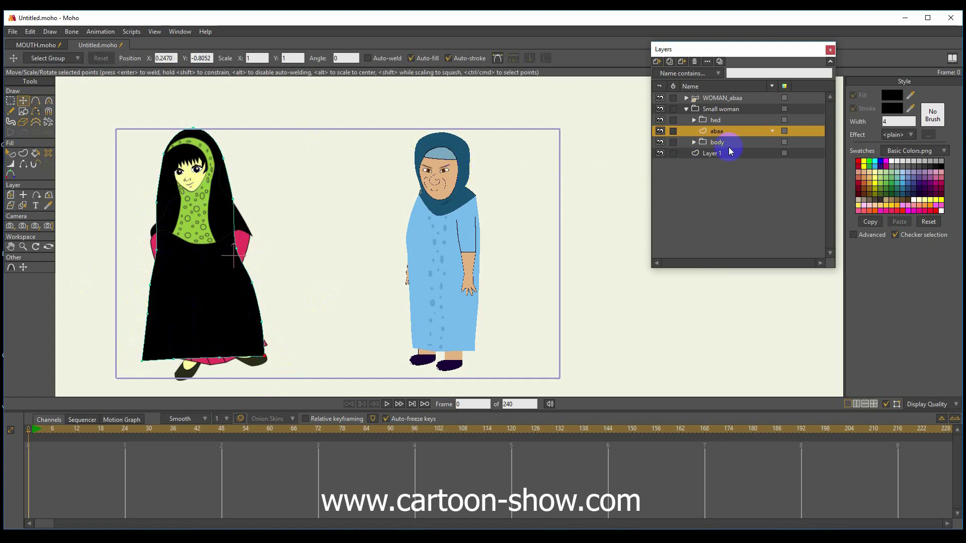
left_click_drag(717, 135, 718, 151)
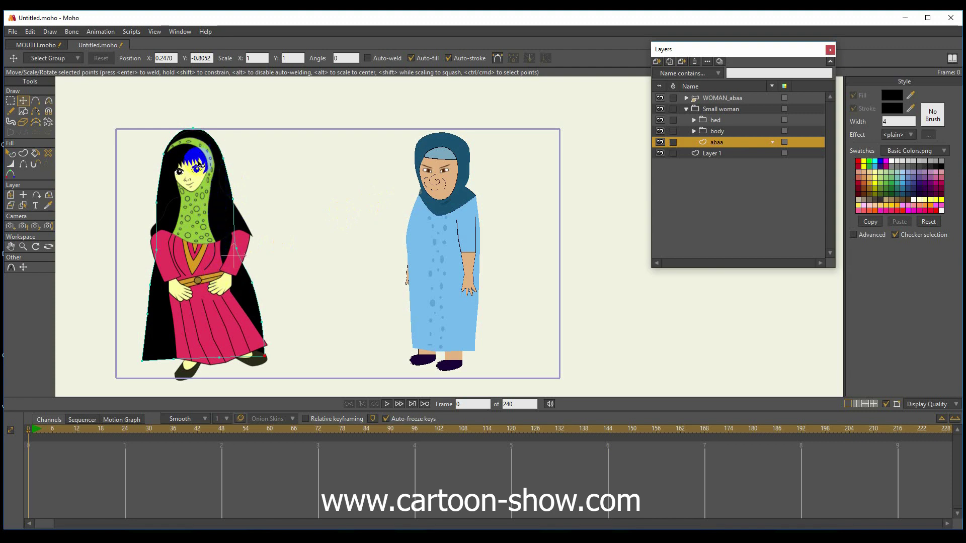
mouse_move(158, 206)
left_mouse_down()
mouse_move(163, 247)
mouse_move(153, 247)
left_mouse_up()
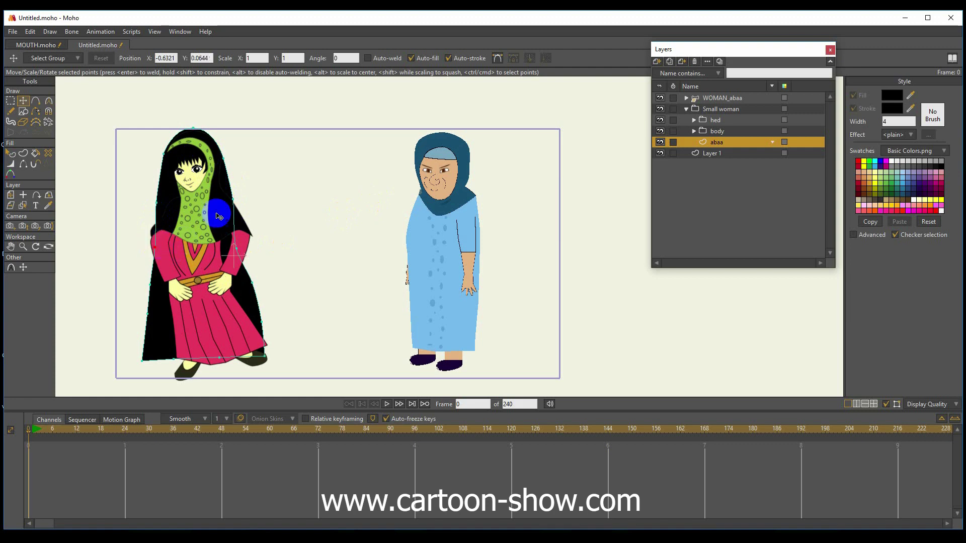
Add a vector layer named abaa_f directly above the hend 1 layer in the body group
left_click(693, 131)
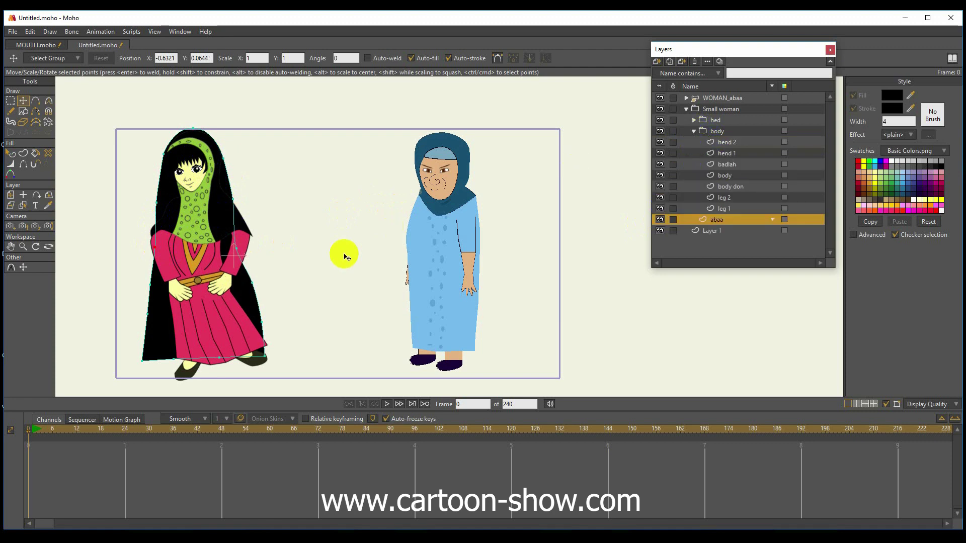
left_click(22, 205)
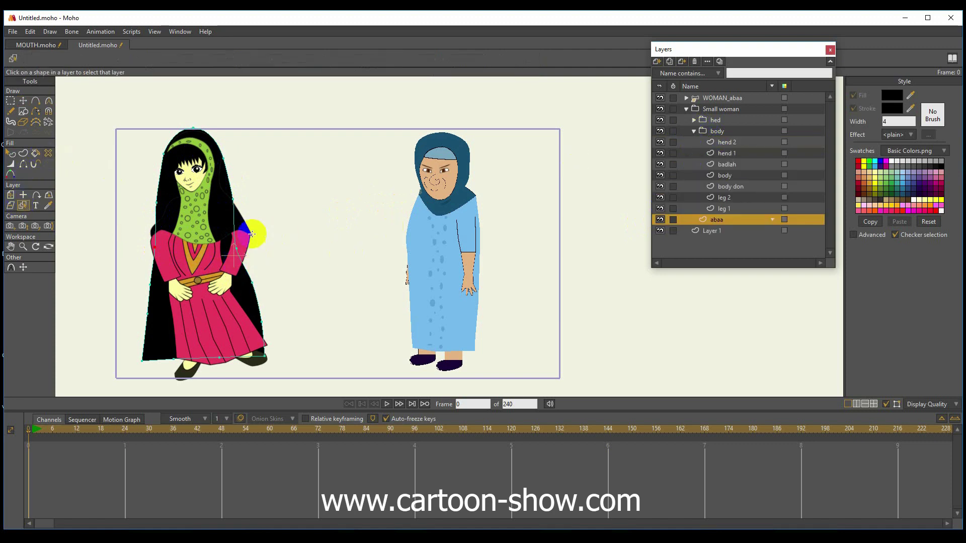
left_click(245, 241)
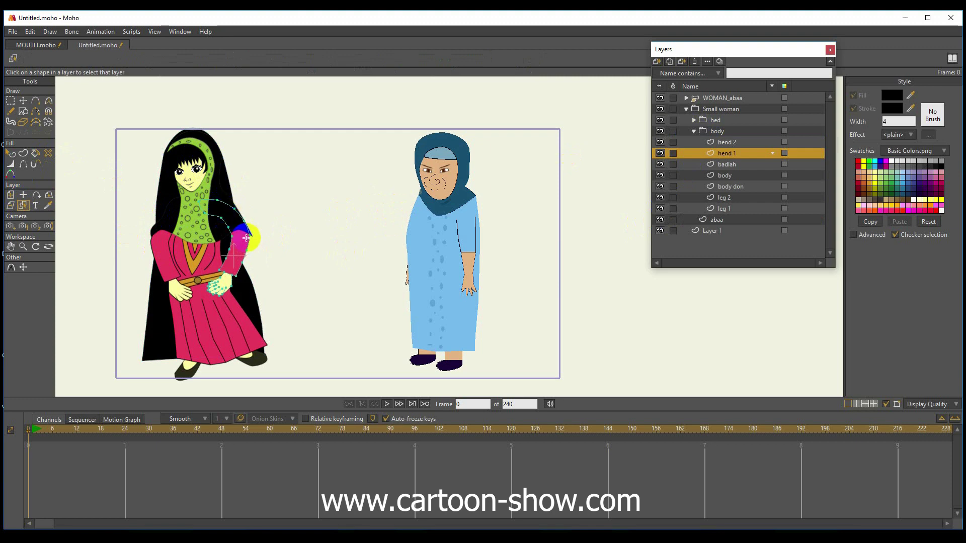
left_click(656, 61)
left_click(684, 70)
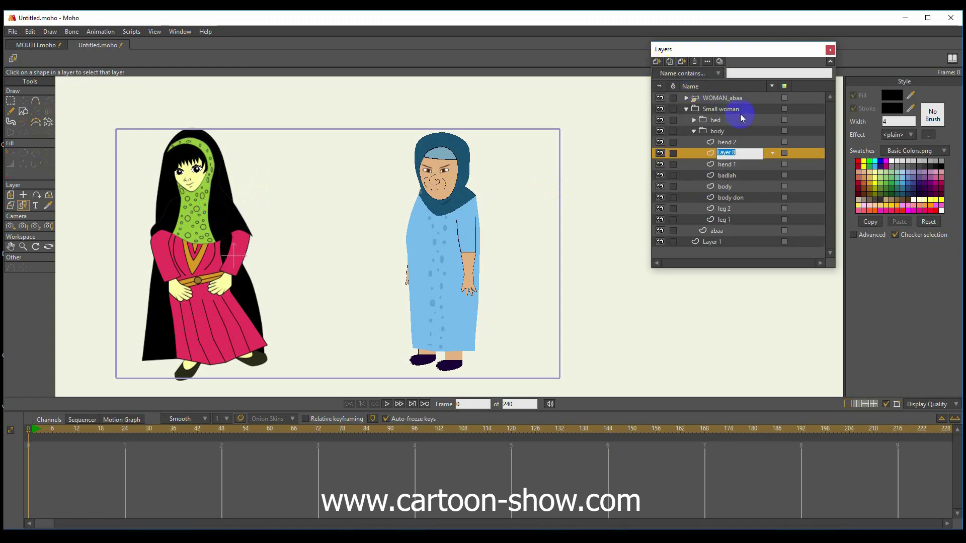
type("abaa_f")
key("Return")
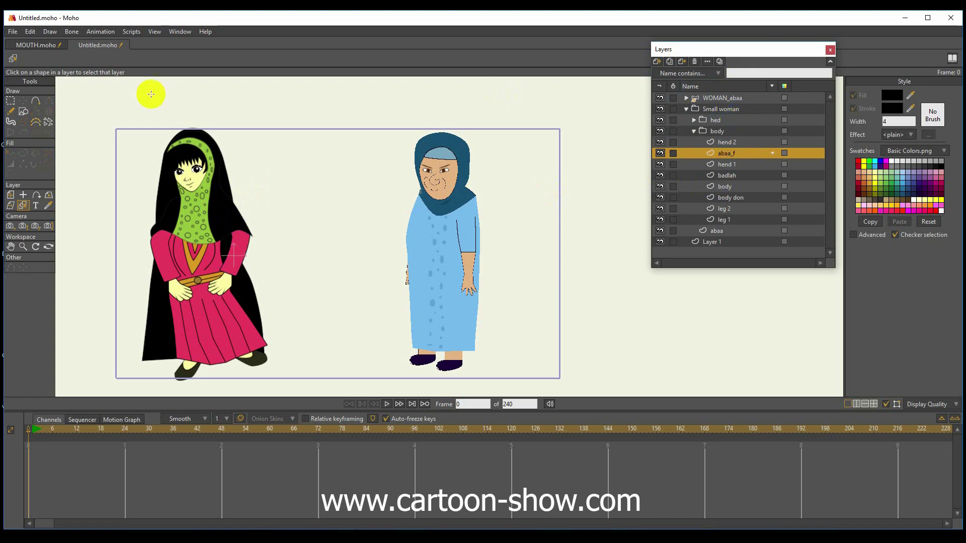
Draw a black rectangle on abaa_f over the hend 1 arm and skirt, and move its corners to the shoulder and hem
left_click(23, 111)
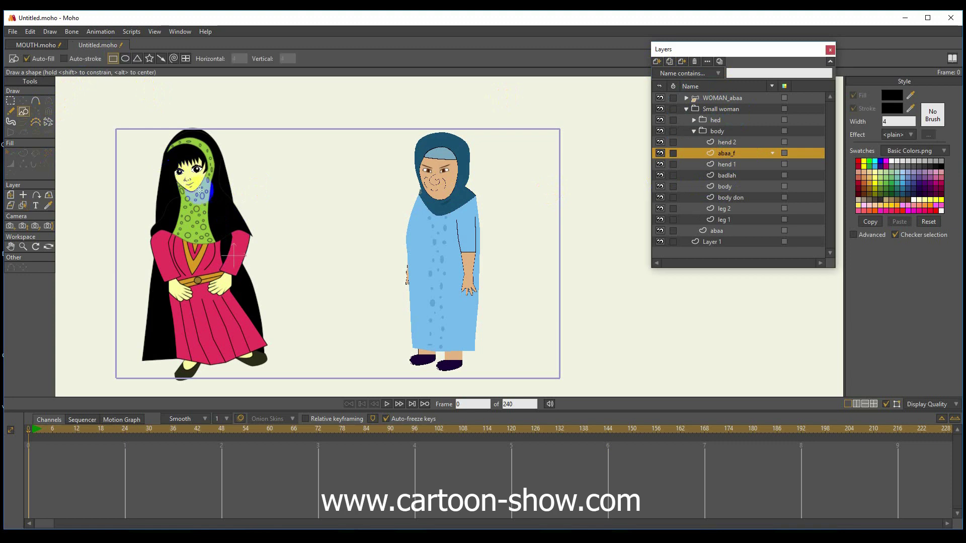
mouse_move(210, 196)
left_mouse_down()
mouse_move(252, 287)
mouse_move(265, 356)
left_mouse_up()
left_click(24, 100)
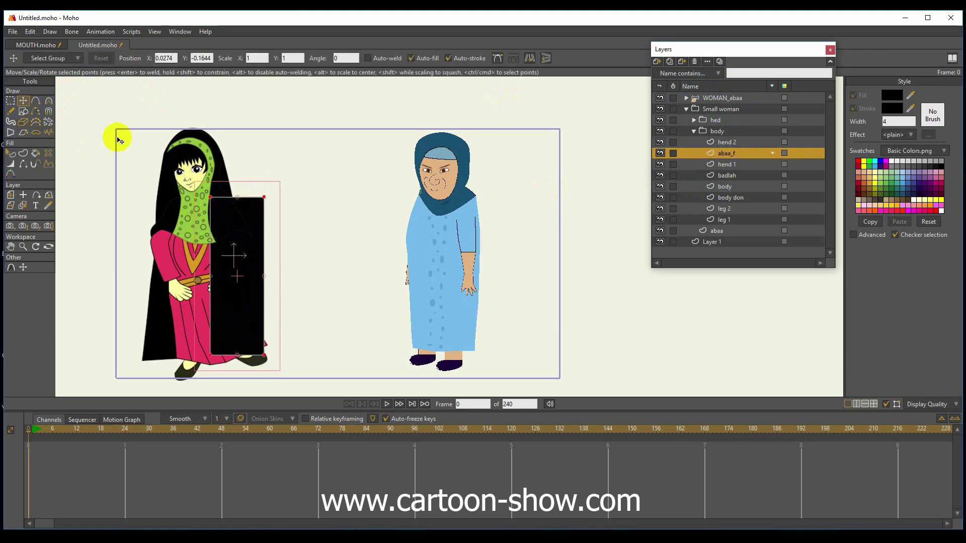
left_click_drag(264, 197, 219, 218)
left_click(267, 347)
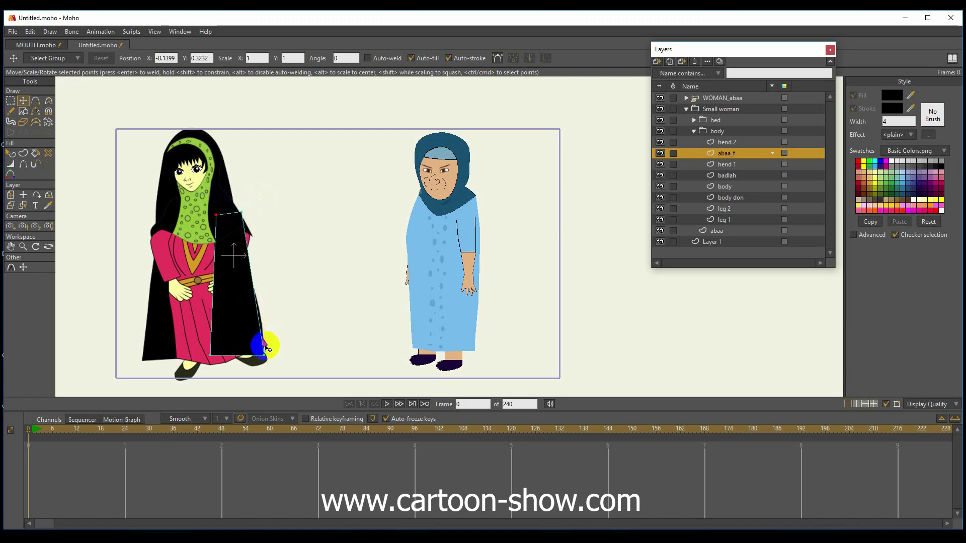
left_click_drag(267, 352, 213, 362)
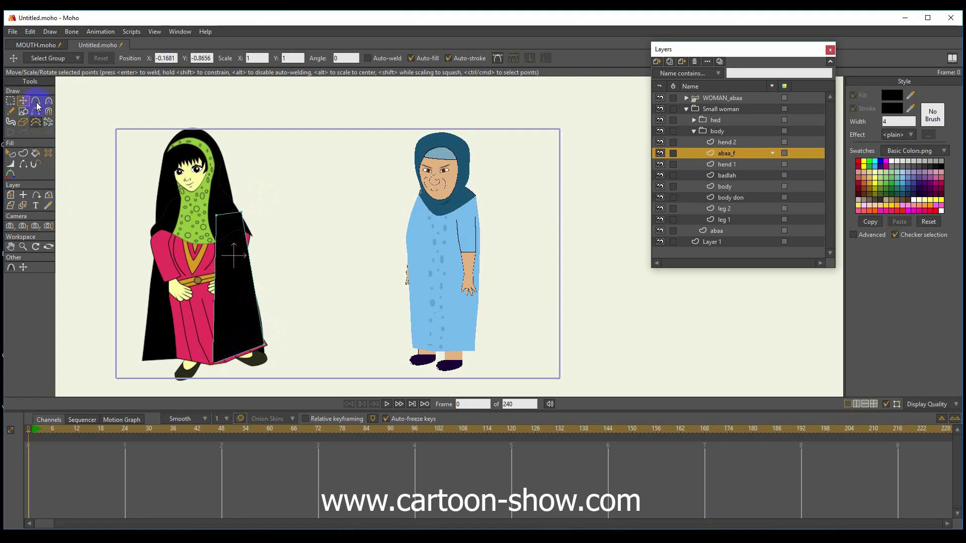
Add points along the abaa_f shape's bottom edge, down both of its sides and on its top edge
left_click(37, 102)
left_click(239, 357)
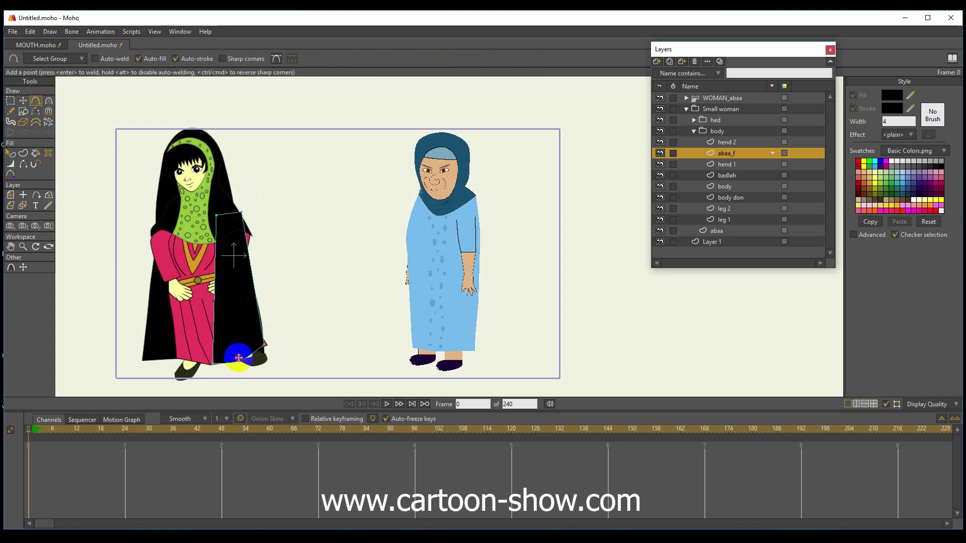
left_click(256, 322)
left_click(212, 333)
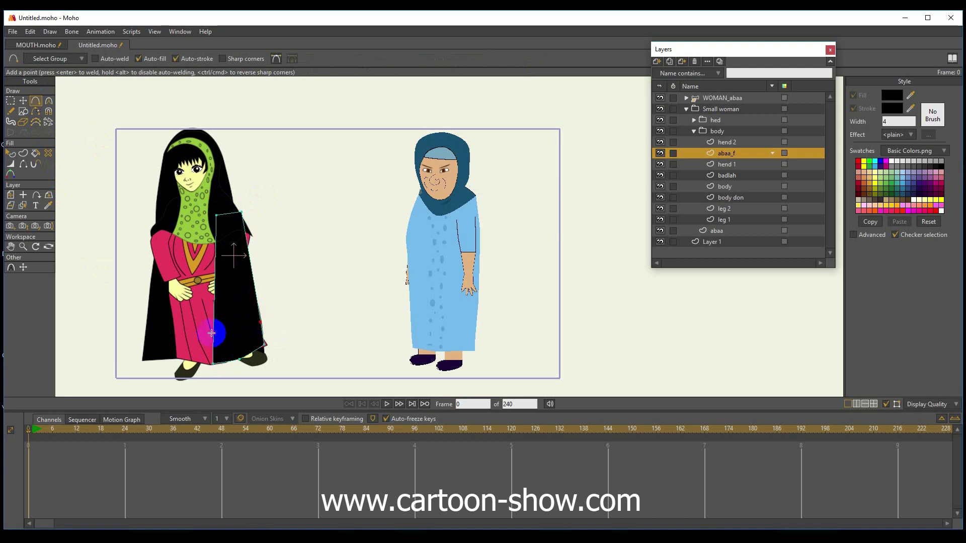
left_click(256, 302)
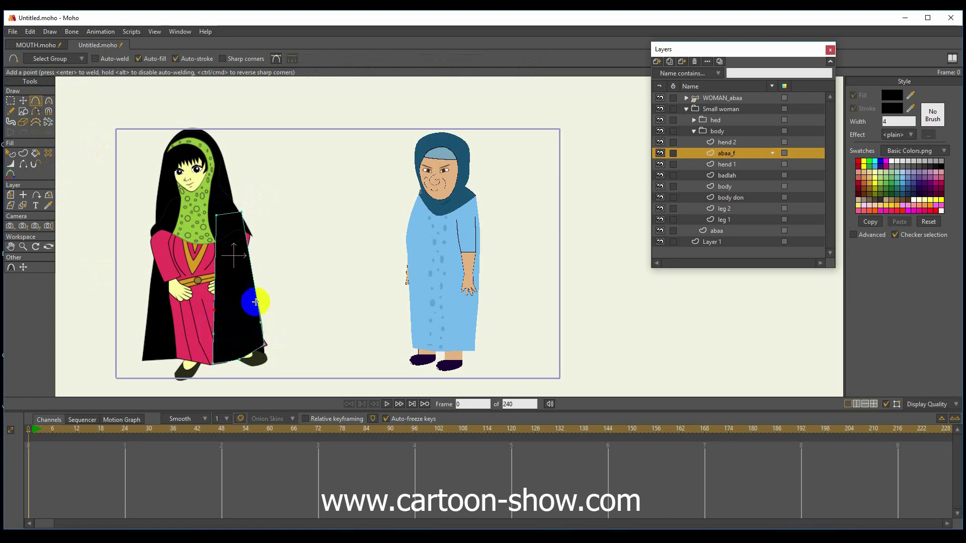
left_click(214, 272)
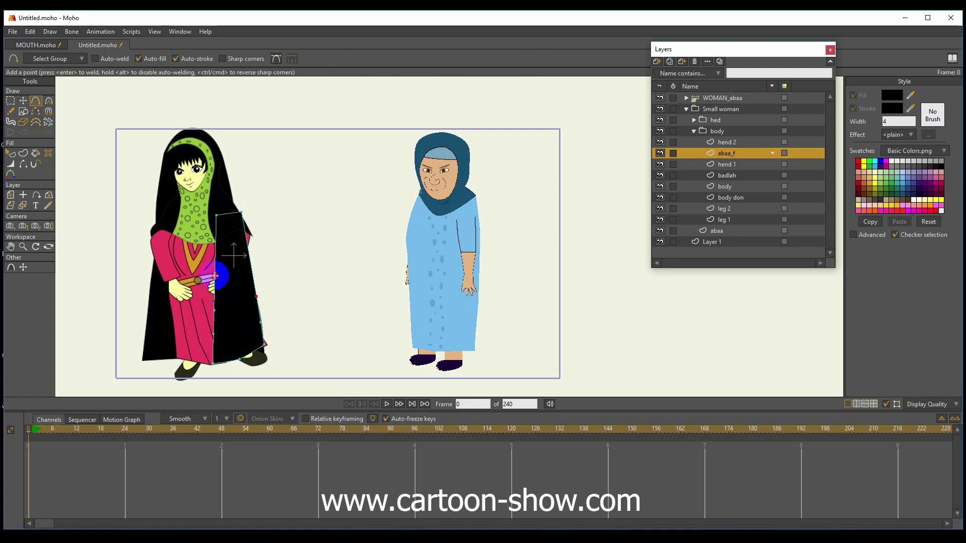
left_click(251, 260)
left_click(215, 248)
left_click(227, 247)
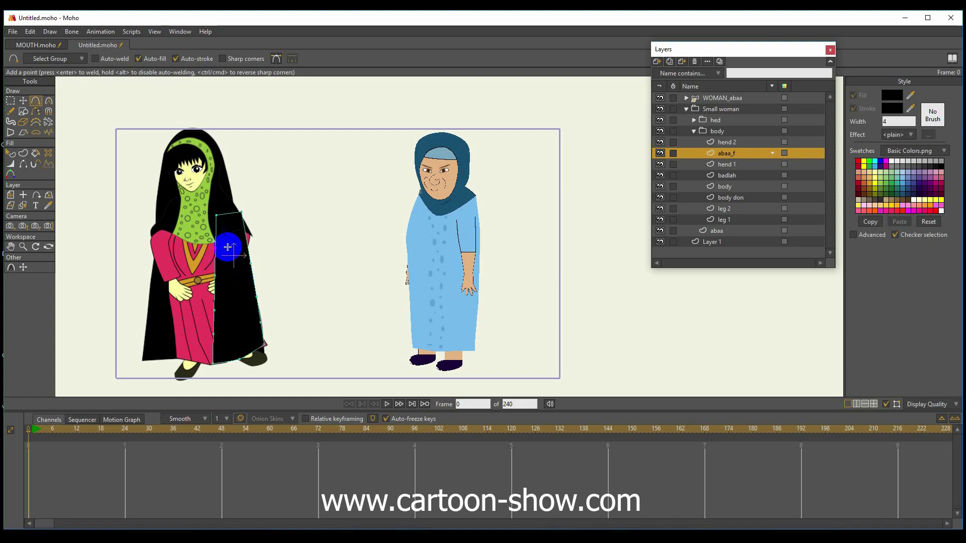
left_click(221, 203)
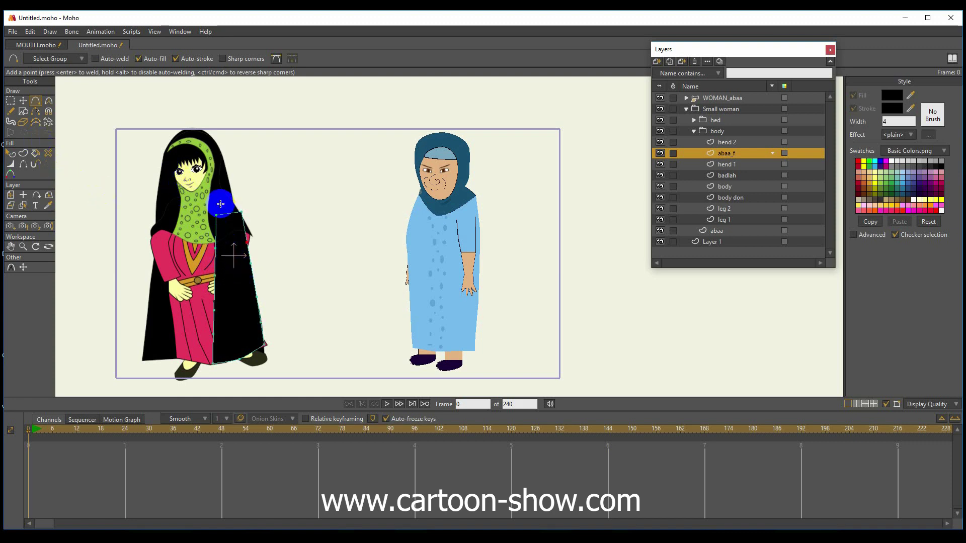
Adjust the curvature at the outer shoulder of the abaa_f shape and move its shoulder points to follow the cloak's slope
left_click(48, 101)
left_click(243, 211)
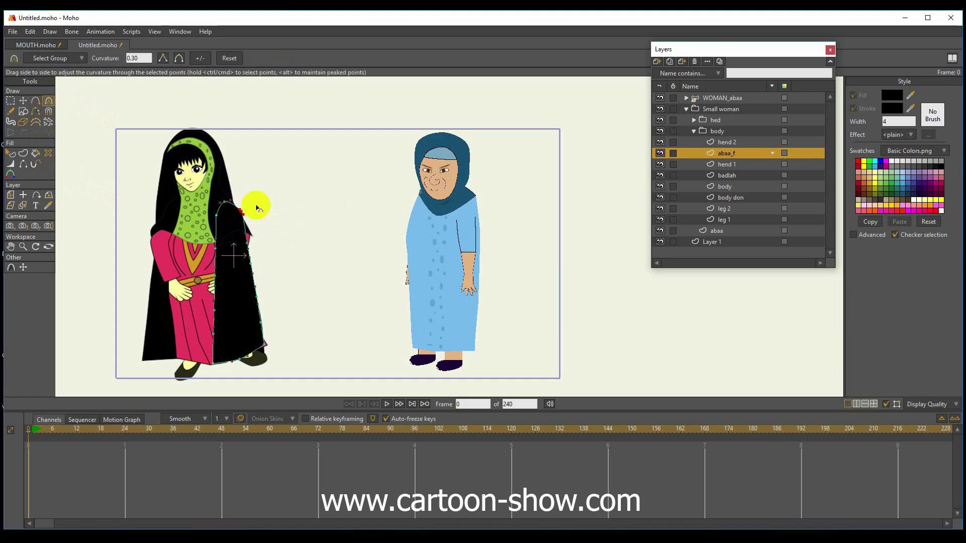
left_click_drag(257, 205, 280, 200)
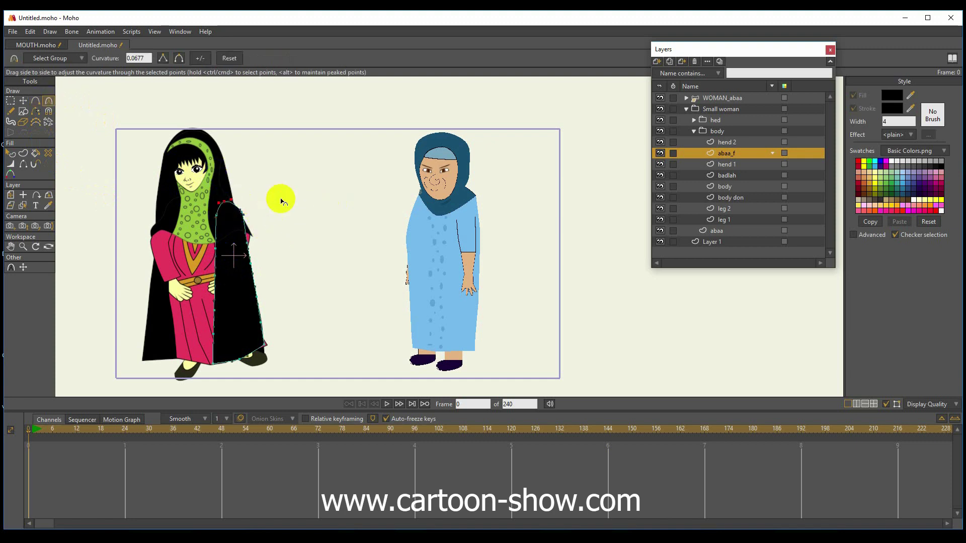
left_click(9, 101)
left_click(22, 102)
left_click(237, 216)
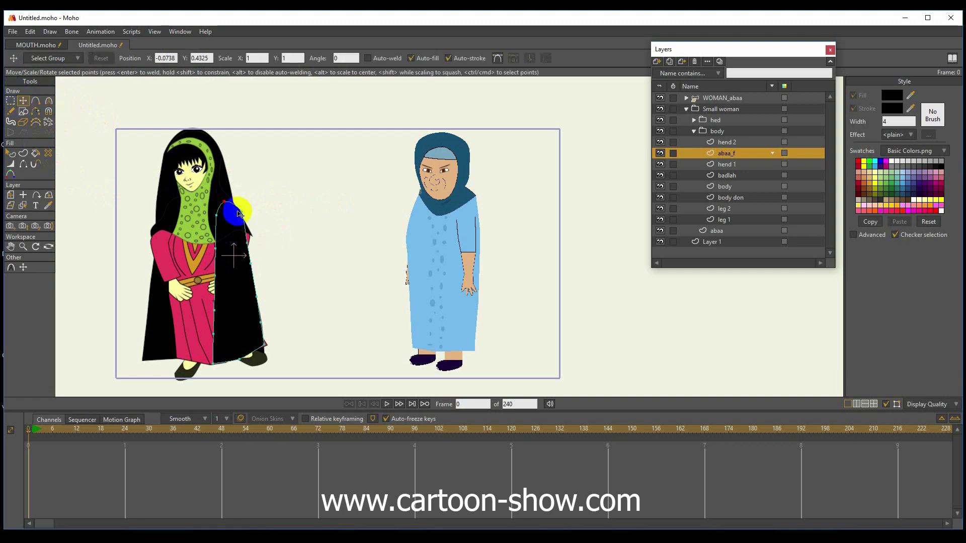
left_click_drag(237, 217, 240, 248)
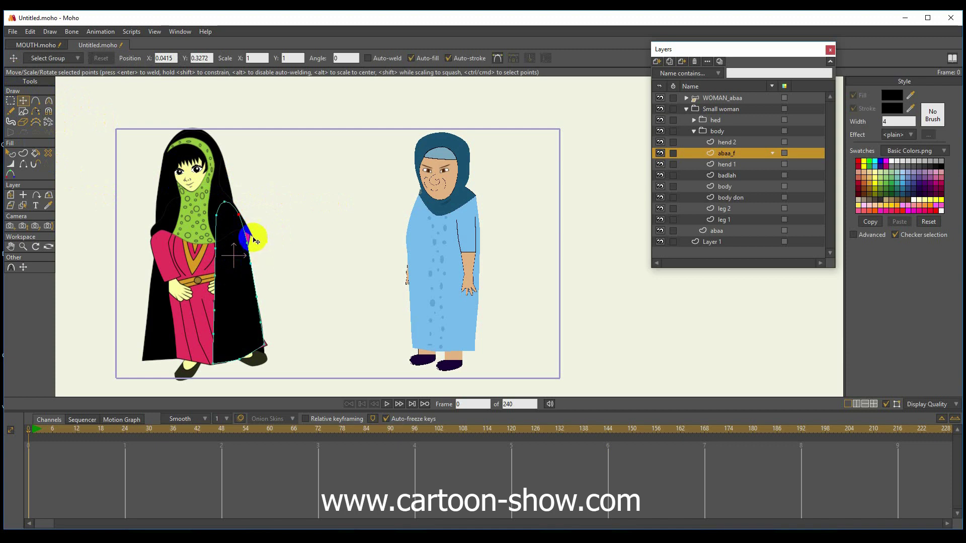
Move the abaa_f layer beneath the hend 1 layer in the body group
left_click(727, 165)
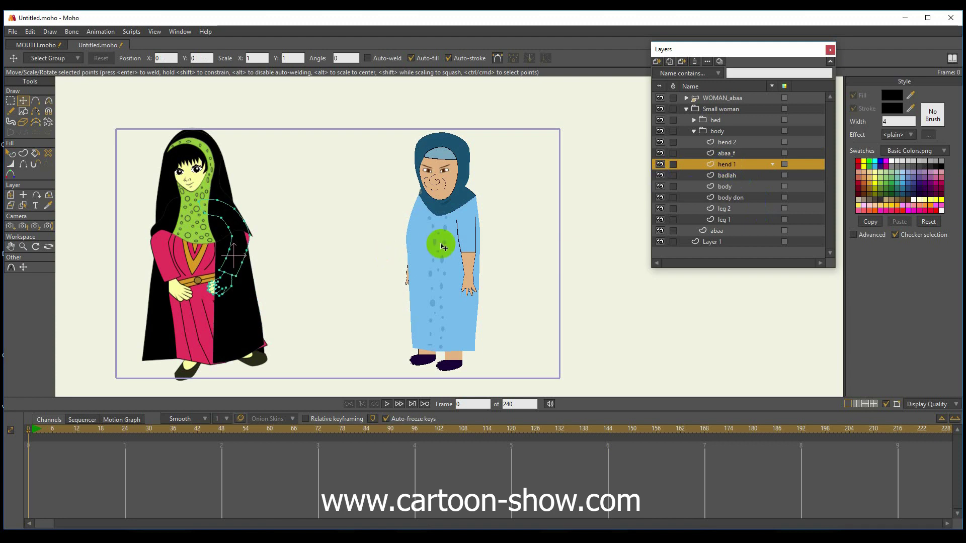
left_click_drag(730, 157, 725, 174)
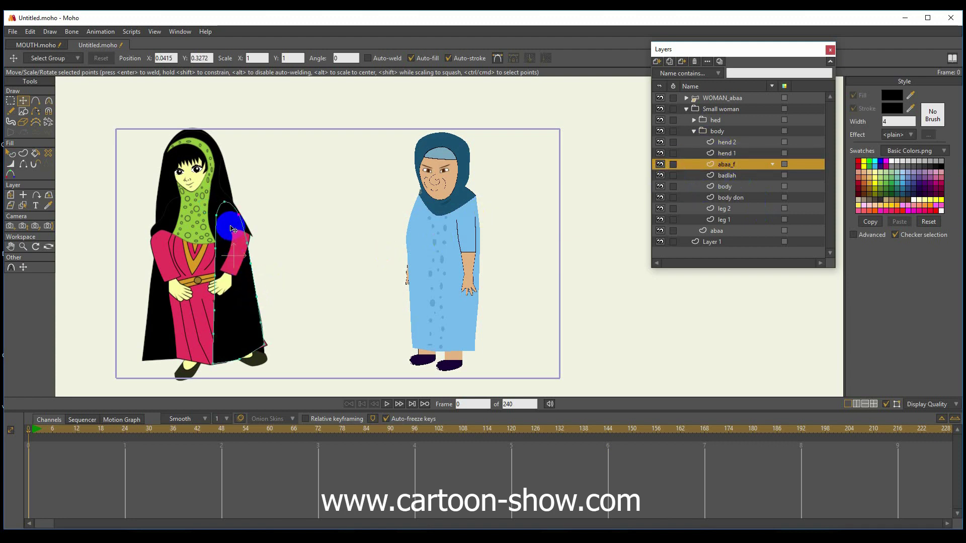
left_click(767, 250)
Move the side points of the abaa layer's back cloak so it fits the shoulder and widens around the arms
left_click(717, 231)
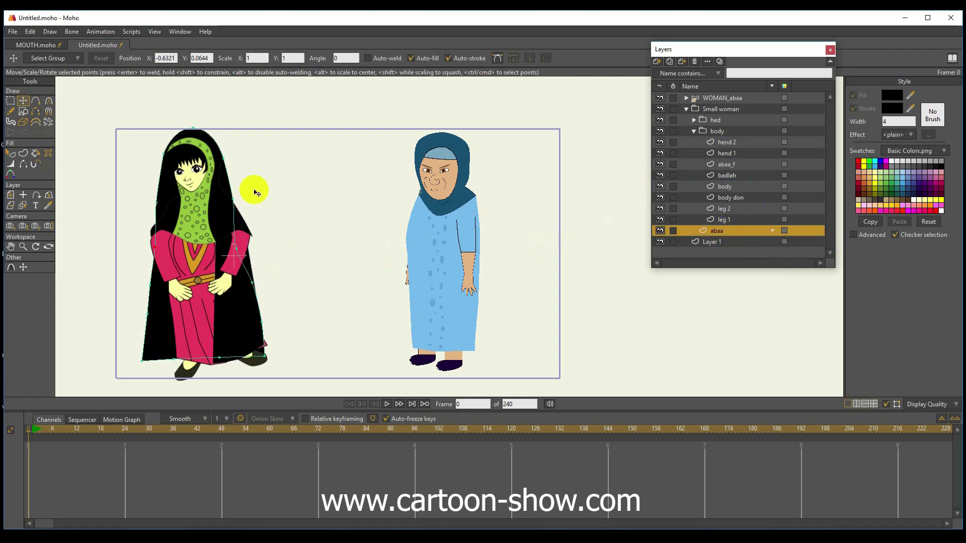
left_click_drag(243, 241, 245, 202)
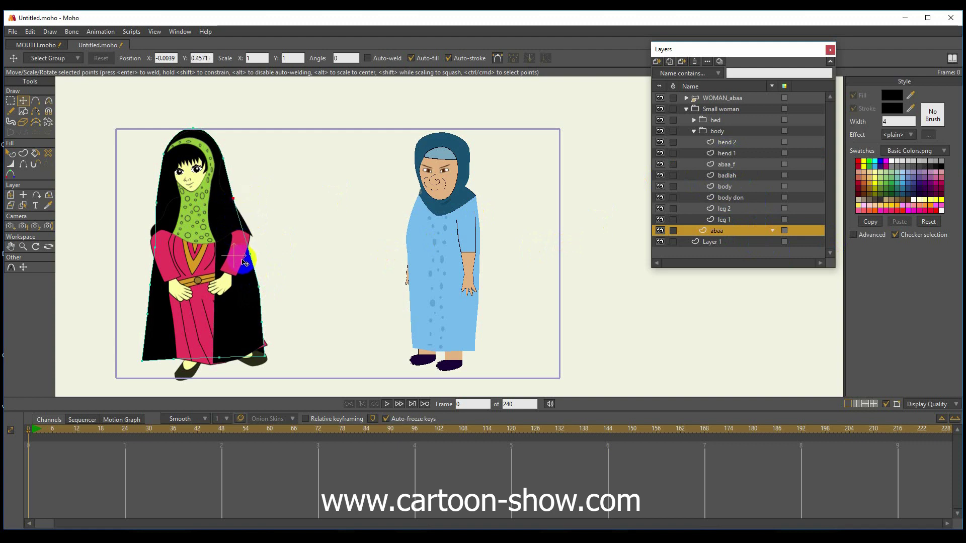
left_click(154, 245)
left_click_drag(159, 256, 146, 278)
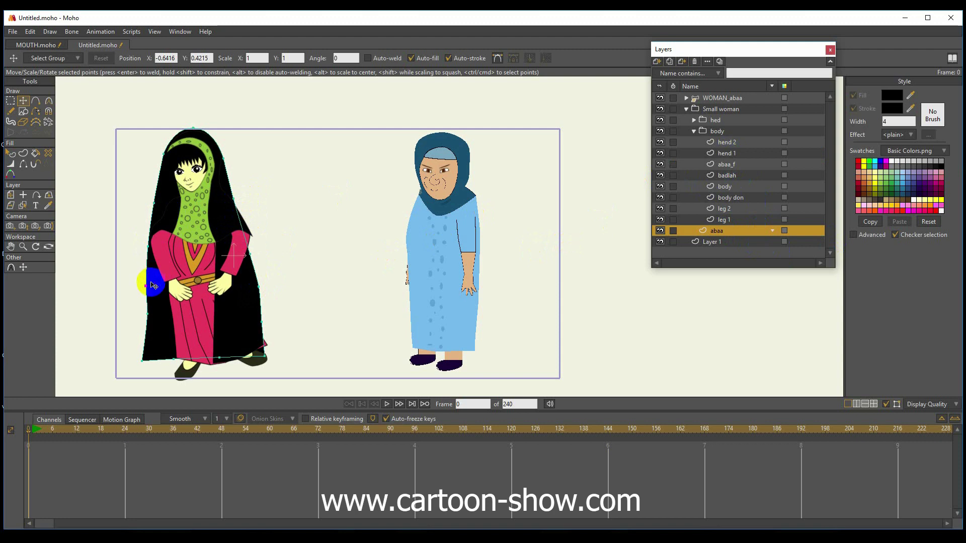
Toggle the visibility of the abaa_f layer off and on, and duplicate the layer
left_click(729, 165)
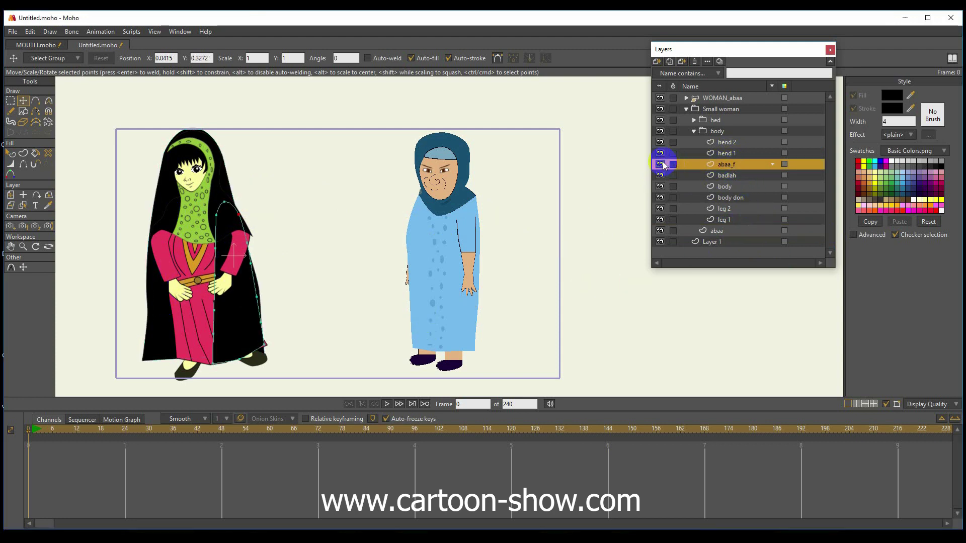
left_click(661, 164)
left_click(660, 165)
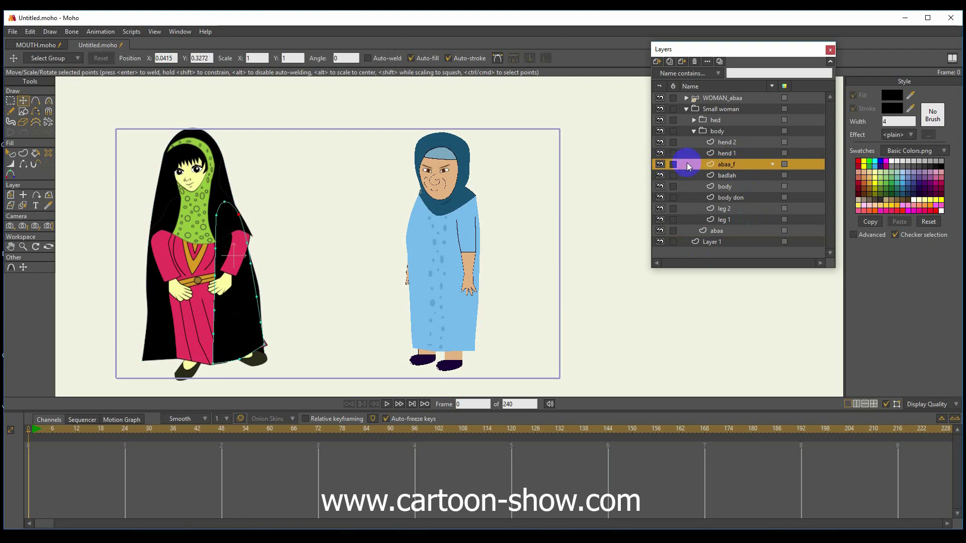
left_click(669, 61)
key("Return")
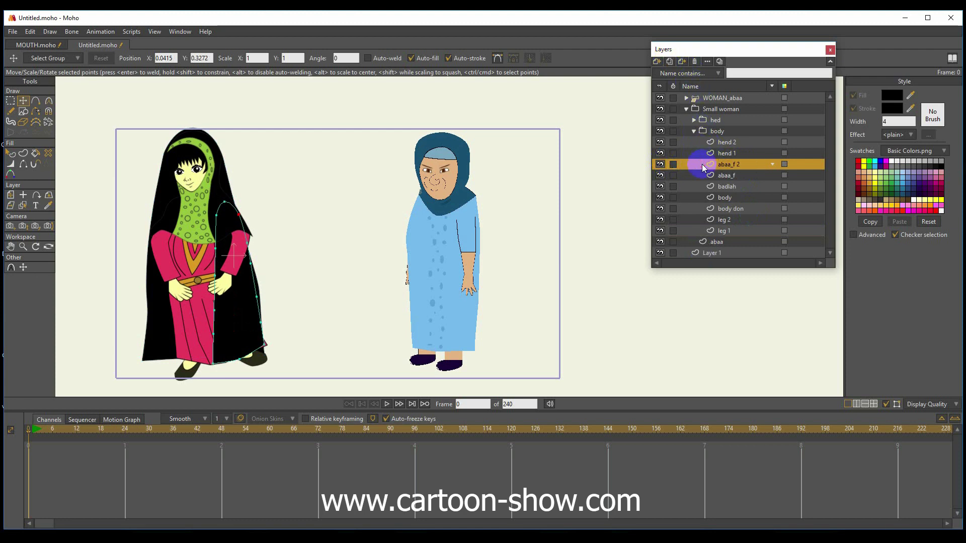
Flip the duplicated front cloak piece horizontally about an origin near its middle and move it over the figure's other side
left_click(22, 194)
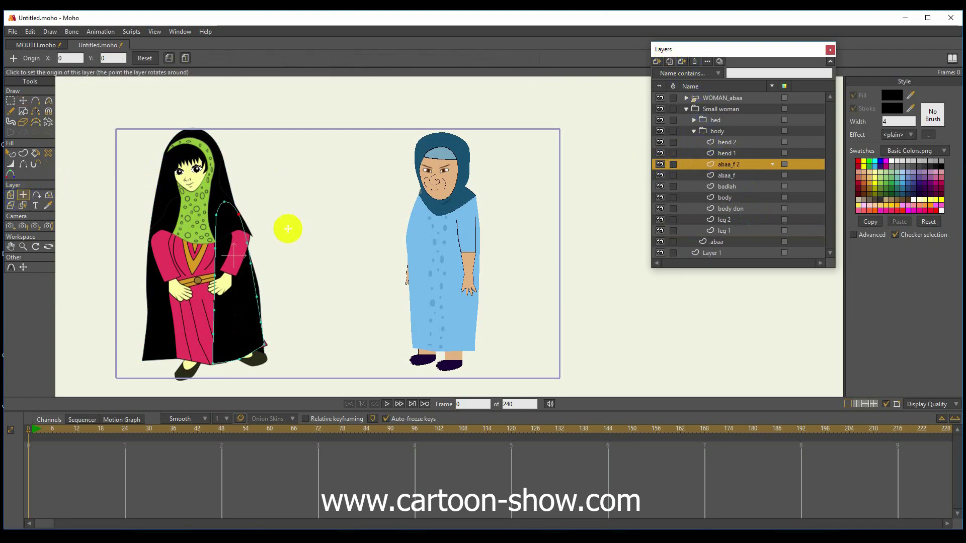
left_click(226, 250)
left_click(232, 262)
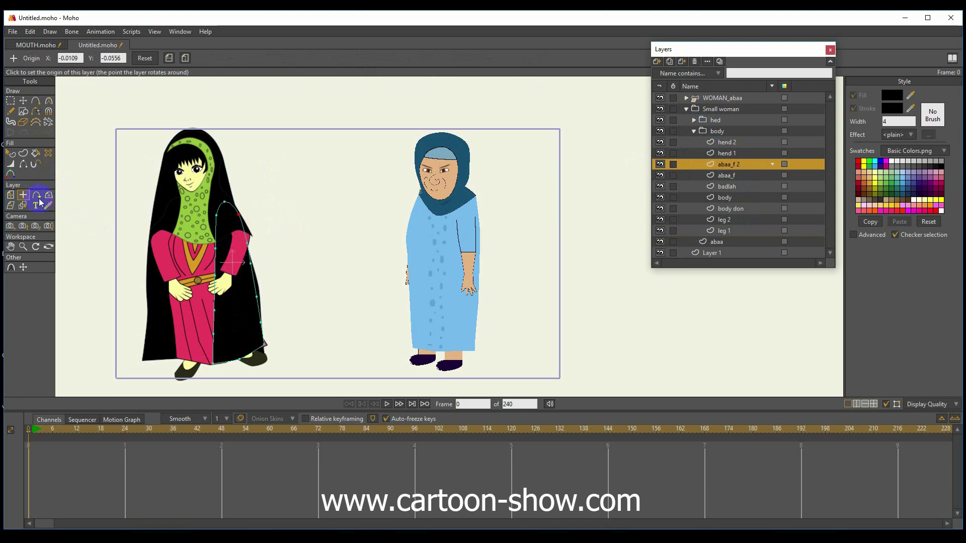
left_click(10, 195)
left_click(487, 58)
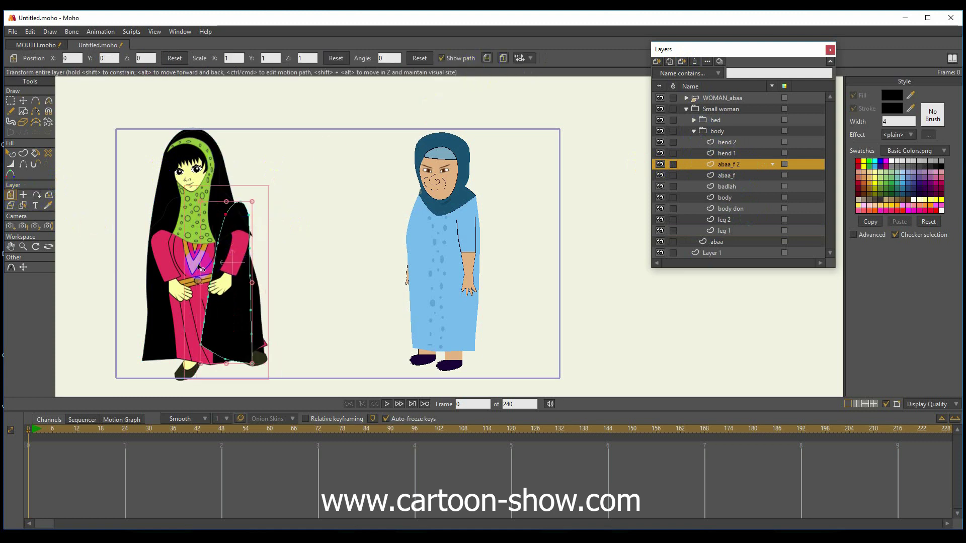
left_click_drag(234, 257, 170, 263)
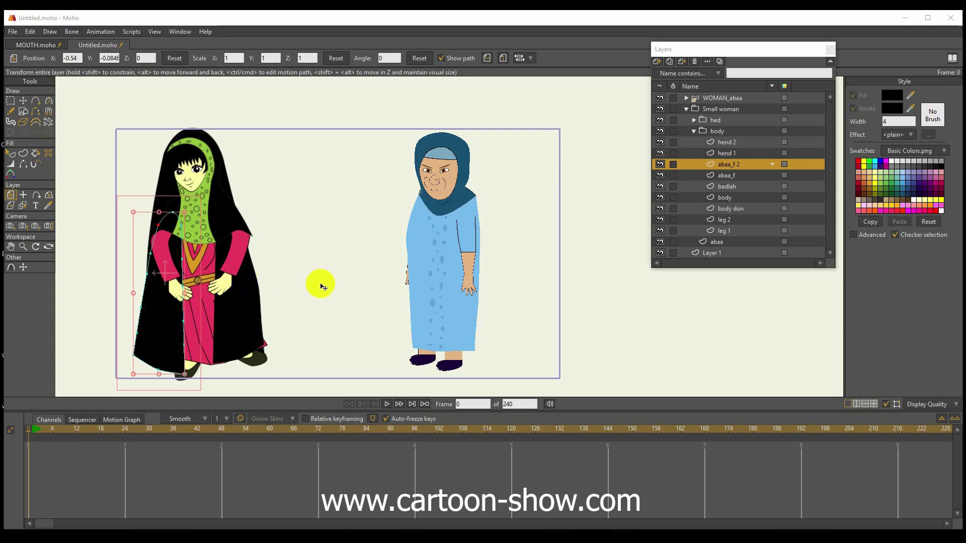
Collapse and hide the Small woman group, and expand the WOMAN_abaa group to list its layers
left_click(456, 214, "ctrl+alt")
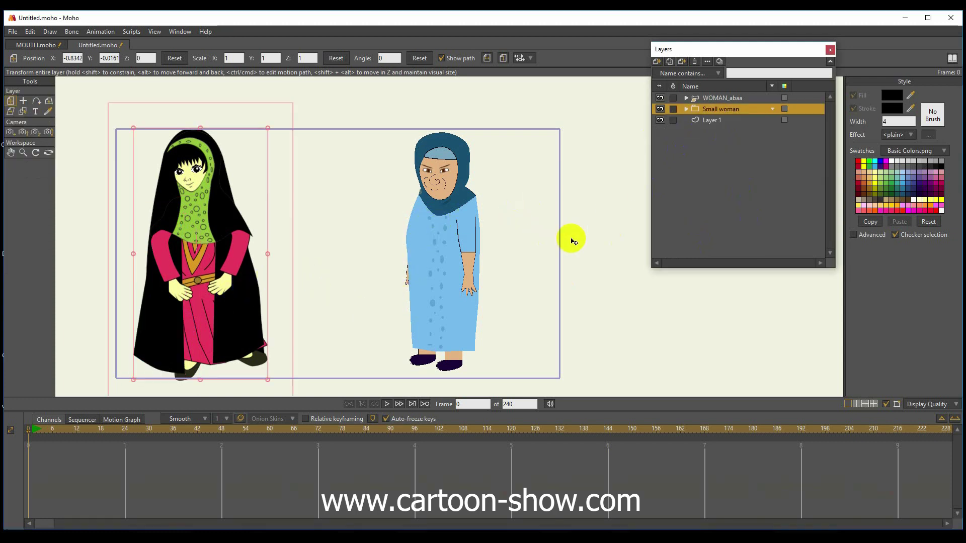
left_click(705, 100)
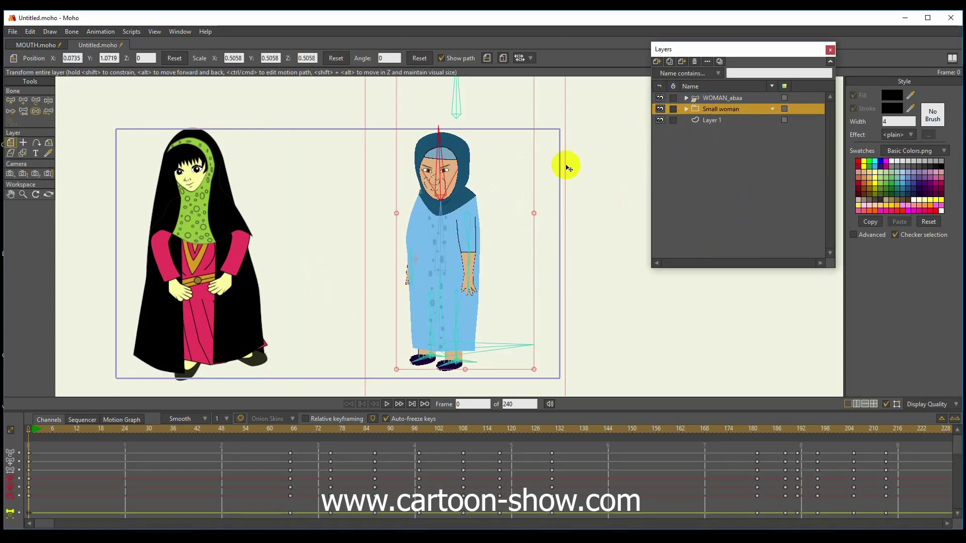
left_click(660, 109)
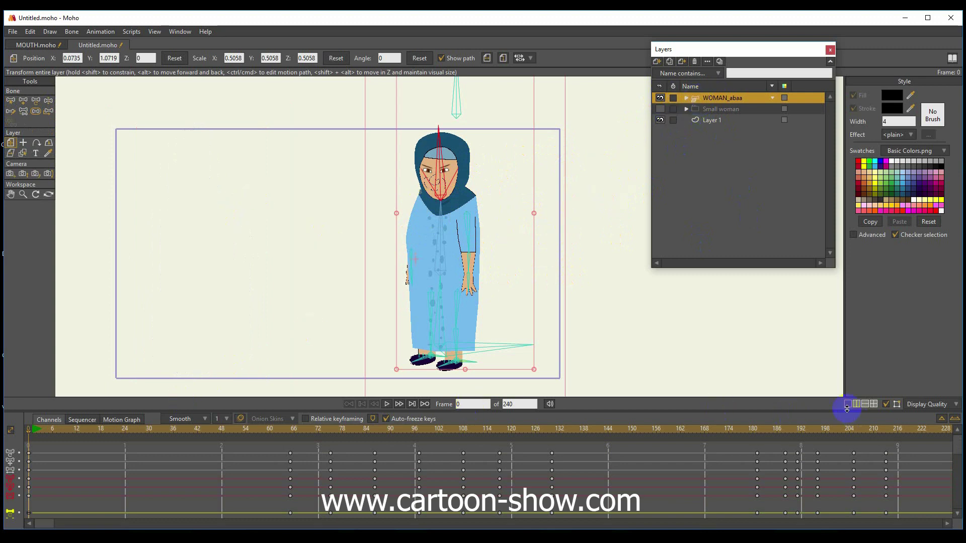
left_click(687, 97)
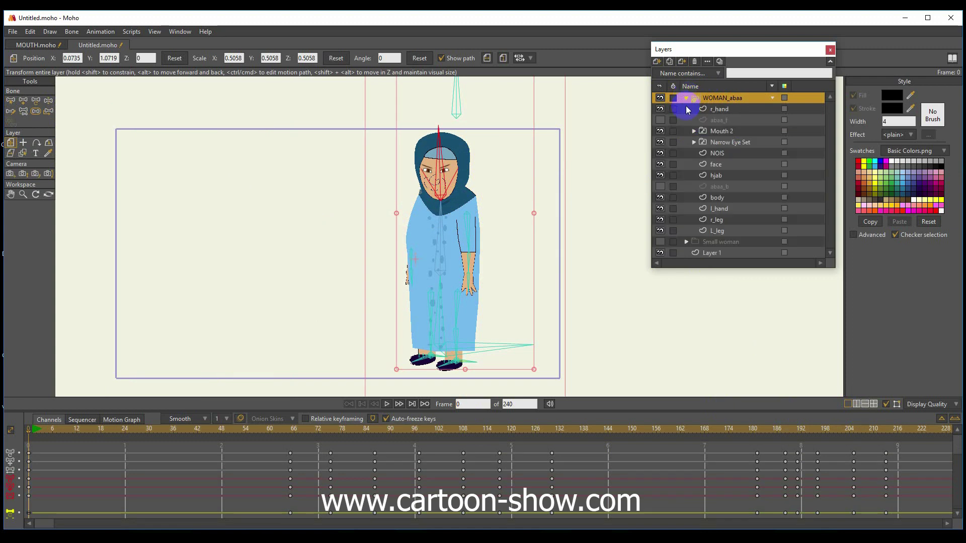
Inspect the outline of the abaa_f layer in WOMAN_abaa with the Add Point tool and make the layer visible
left_click(717, 122)
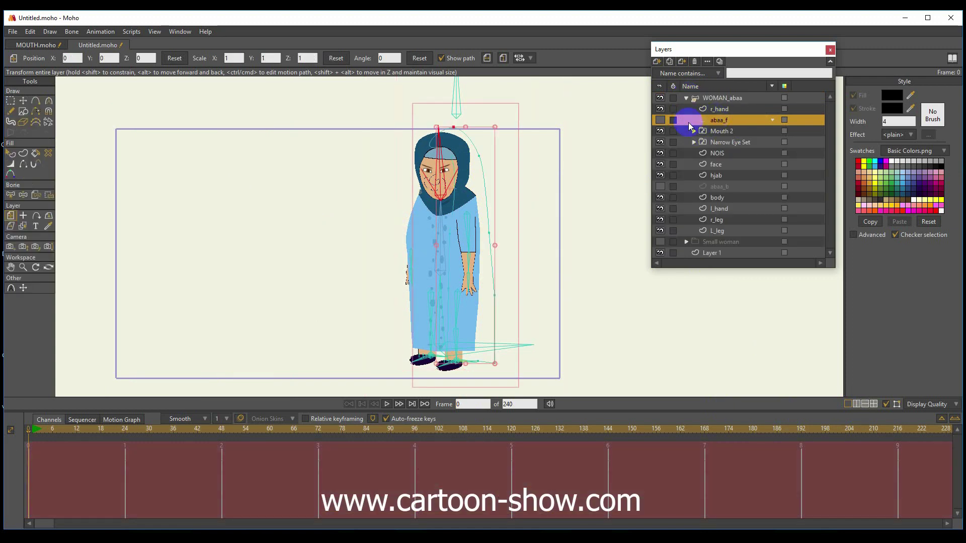
left_click(457, 227)
left_click(465, 176)
left_click(422, 285)
left_click(35, 100)
left_click(468, 209)
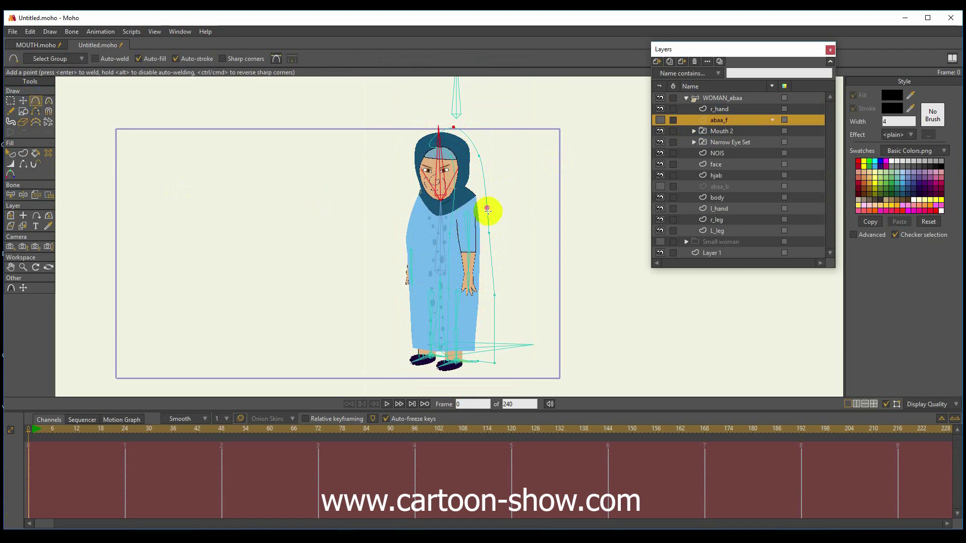
left_click(478, 157)
left_click(451, 179)
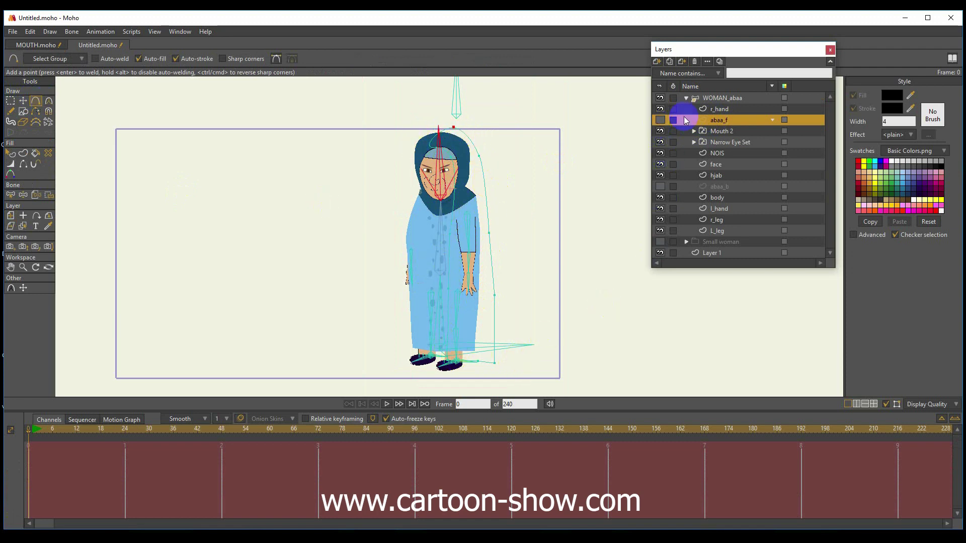
left_click(662, 121)
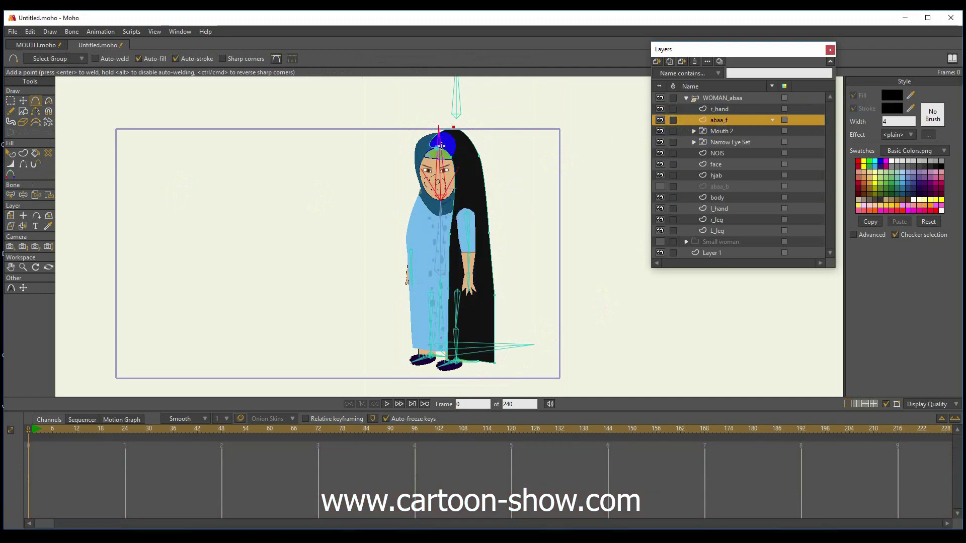
Shift the top points of WOMAN_abaa's front cloak slightly to refine the curve over the head, and select all its points
left_click(267, 173)
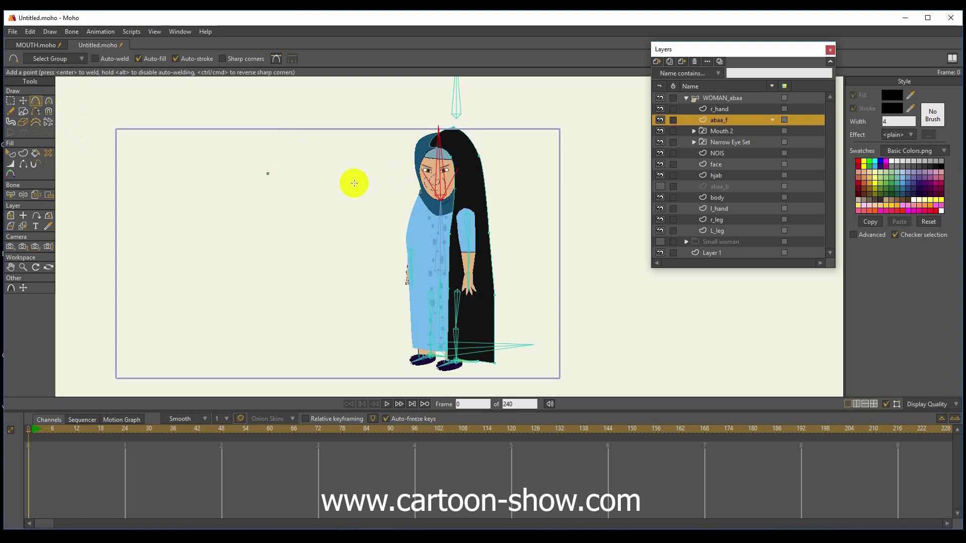
key("ctrl+z")
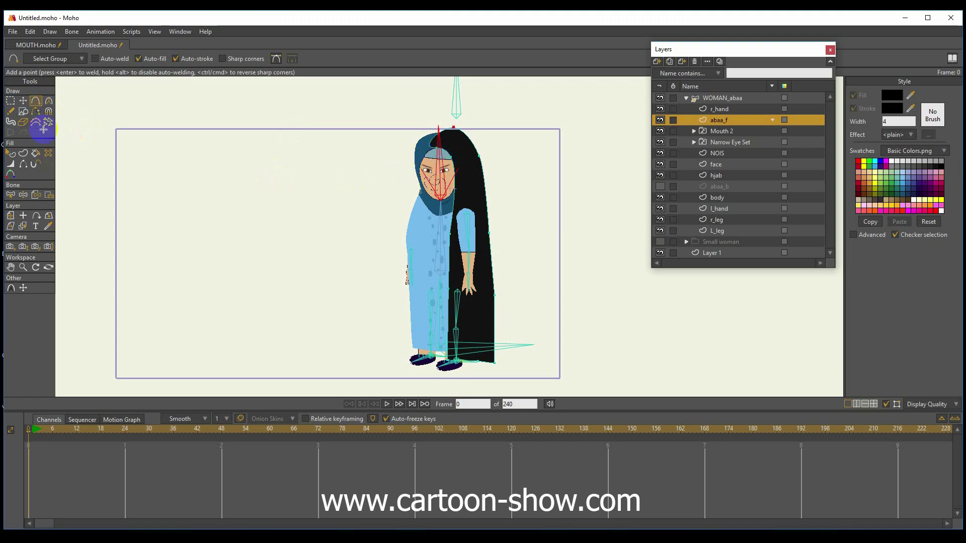
left_click(22, 103)
left_click_drag(427, 144, 443, 134)
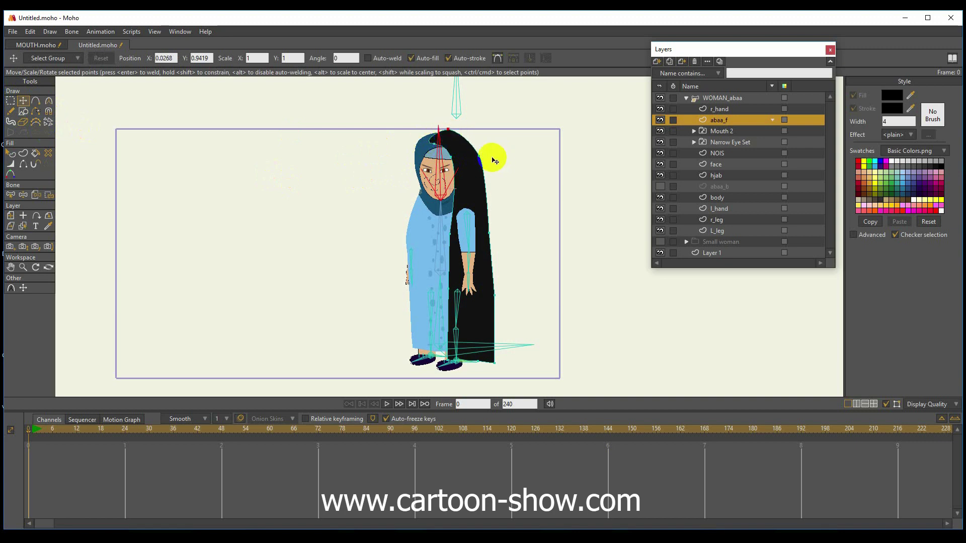
left_click(477, 152)
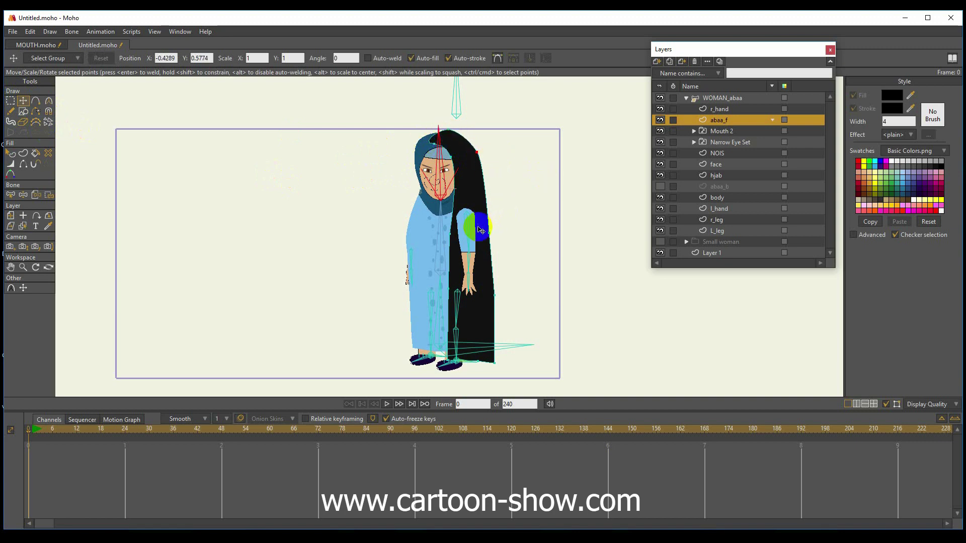
key("ctrl+a")
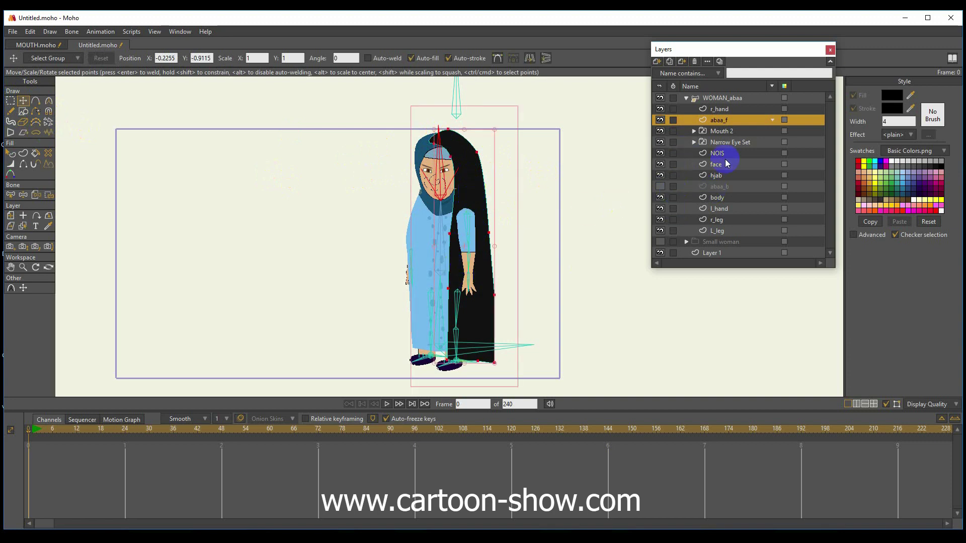
Select the back cloak layer abaa_b in WOMAN_abaa and make it visible
left_click(719, 188)
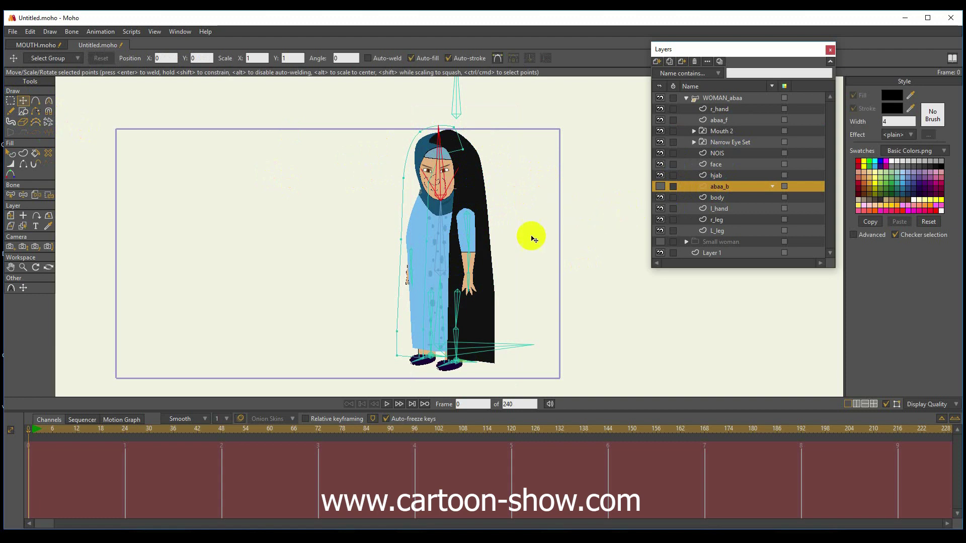
left_click(660, 187)
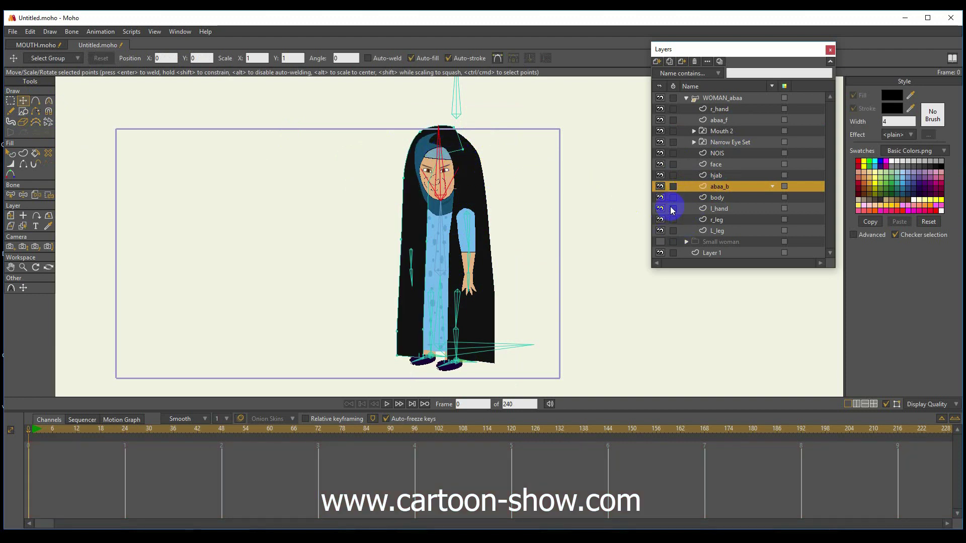
Reposition the top points of the front cloak layer abaa_f so its upper edge fits the curve of the head
scroll(406, 203, "up", 2)
scroll(405, 202, "up", 1)
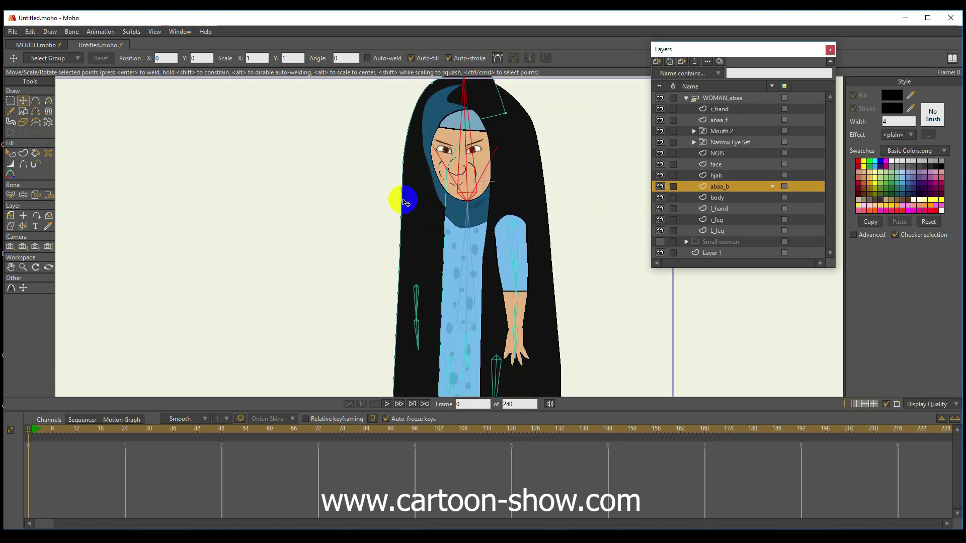
left_click(10, 267)
left_click_drag(244, 175, 209, 233)
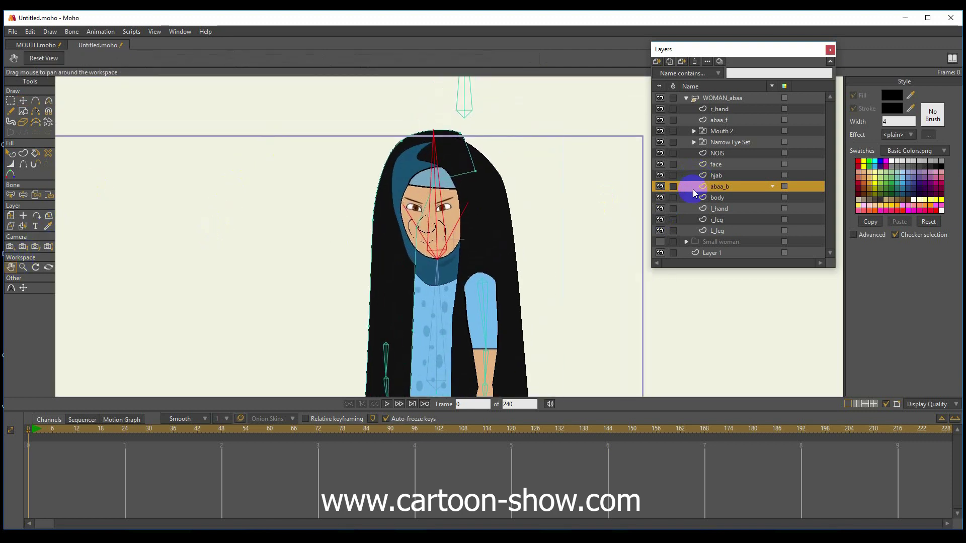
left_click(719, 121)
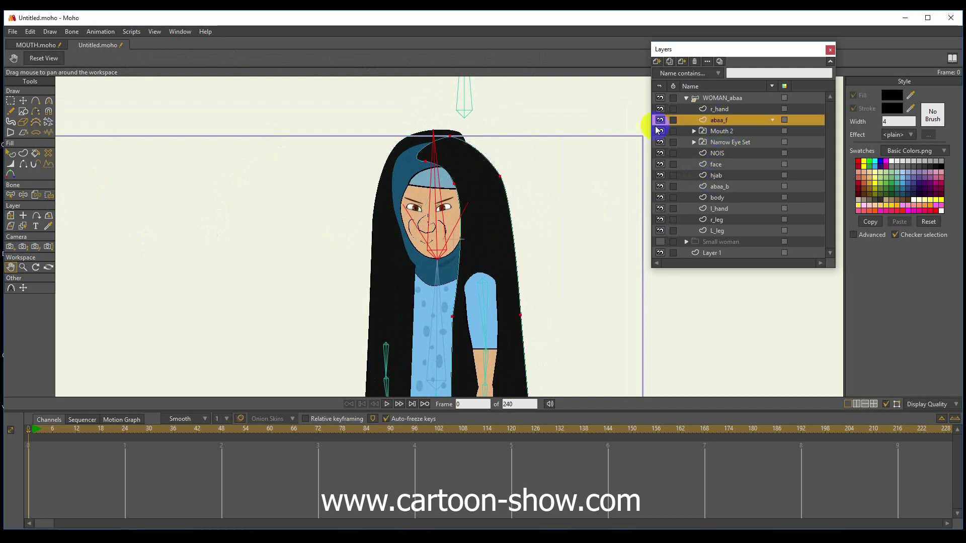
left_click(23, 100)
left_click(442, 143)
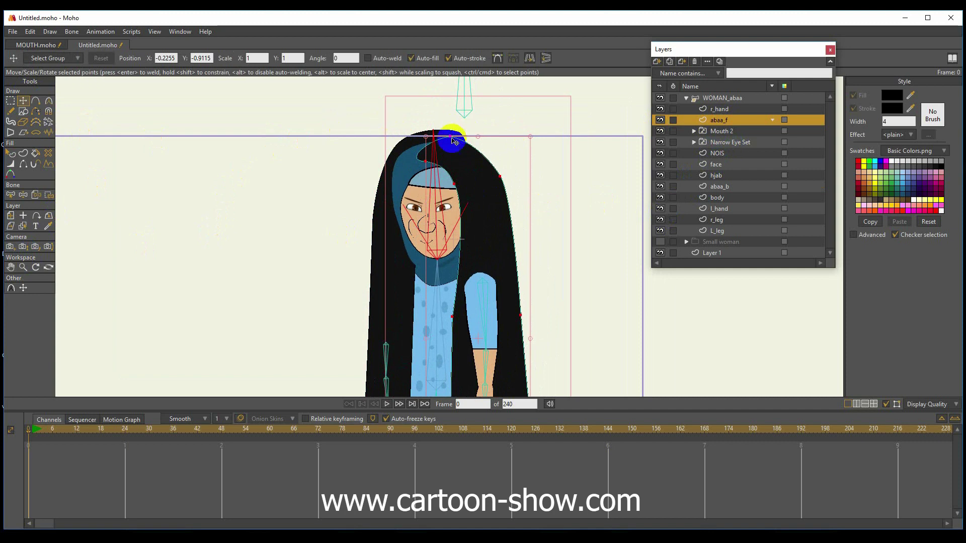
left_click(452, 142)
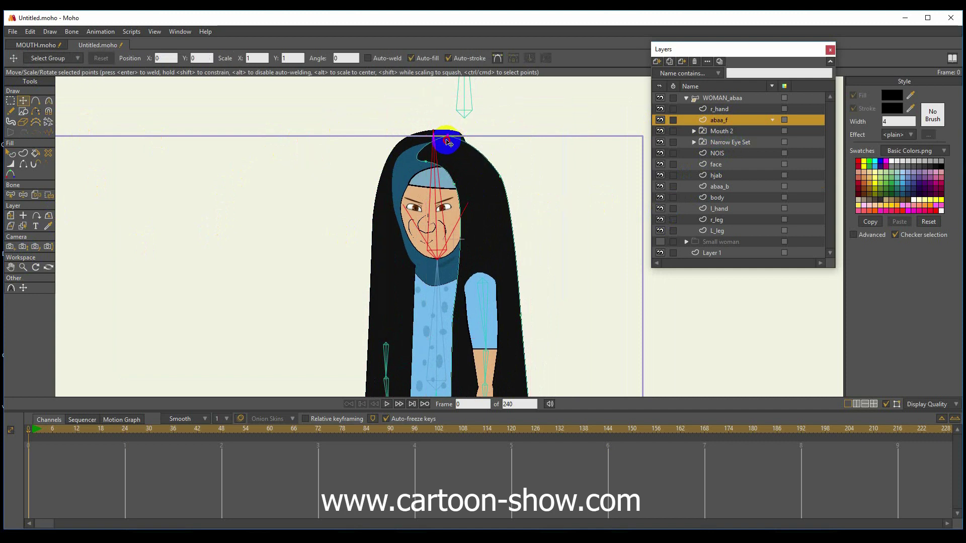
mouse_move(413, 155)
left_mouse_down()
mouse_move(401, 145)
mouse_move(469, 145)
mouse_move(423, 151)
left_mouse_up()
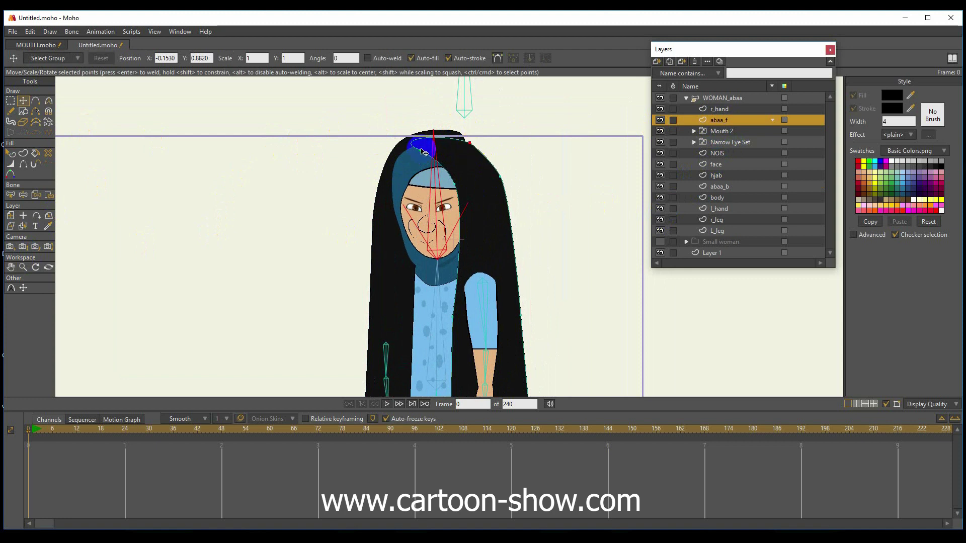
Tighten the curvature at the tip of abaa_f above the forehead and adjust the neighbouring points of its inner edge
left_click(49, 101)
left_click(361, 187)
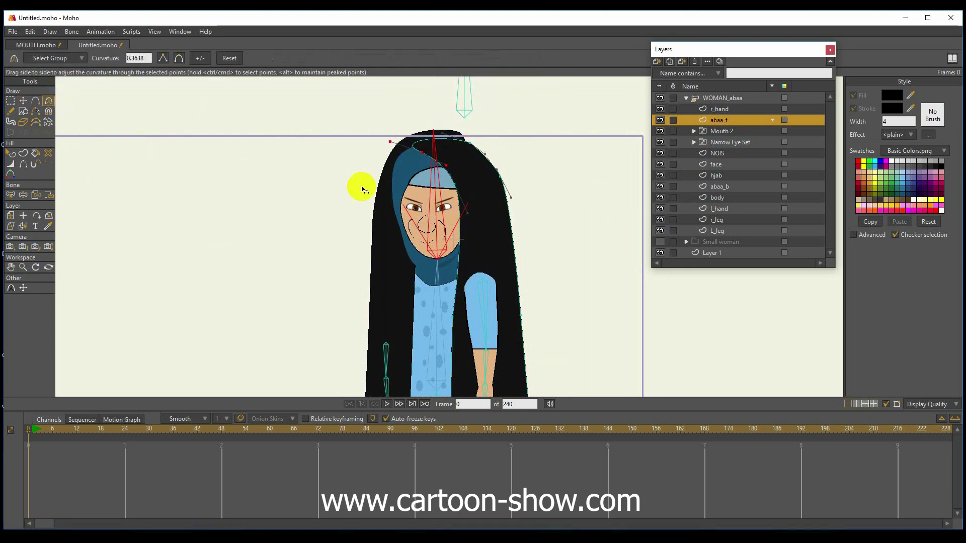
left_click(386, 161)
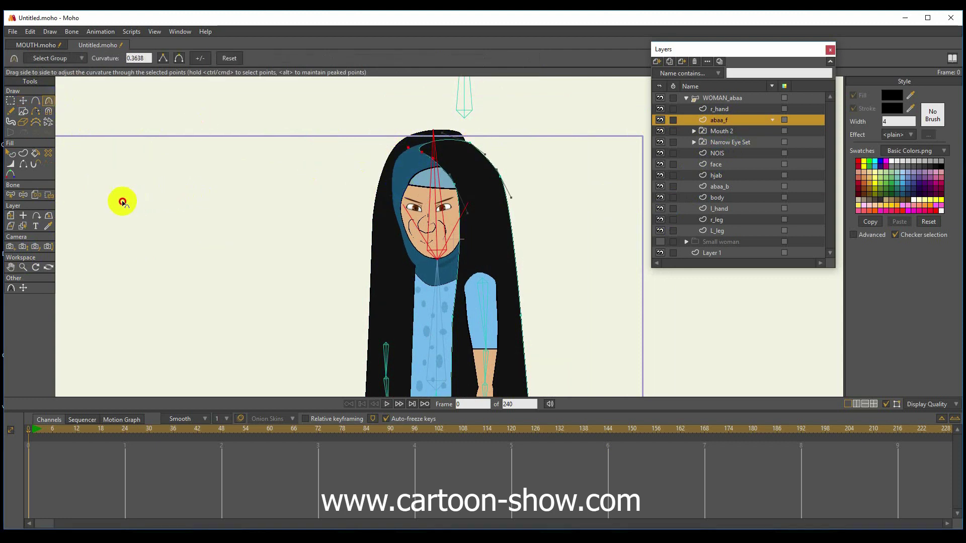
left_click(22, 101)
left_click(440, 174)
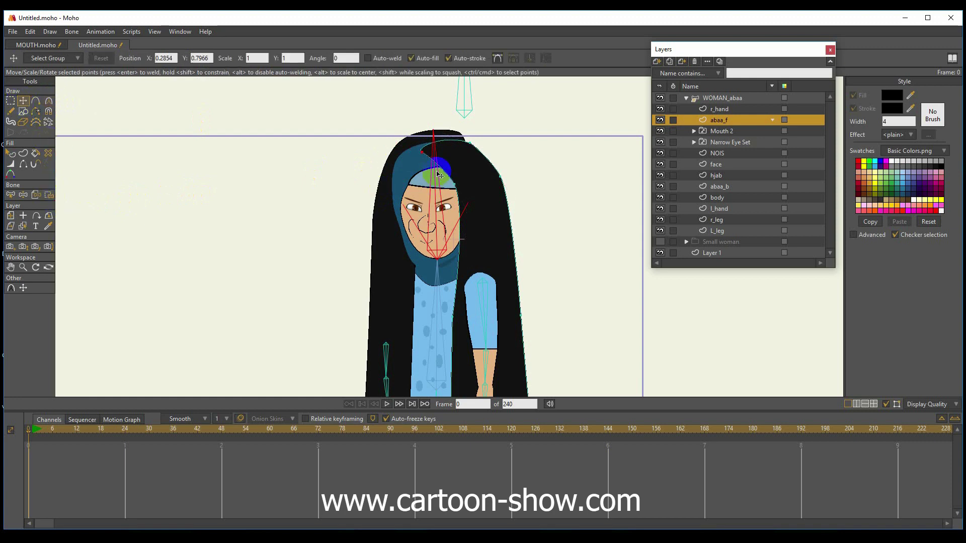
Lower the top points of abaa_b so the back cloak's crown lines up with the front cloak
left_click(724, 190)
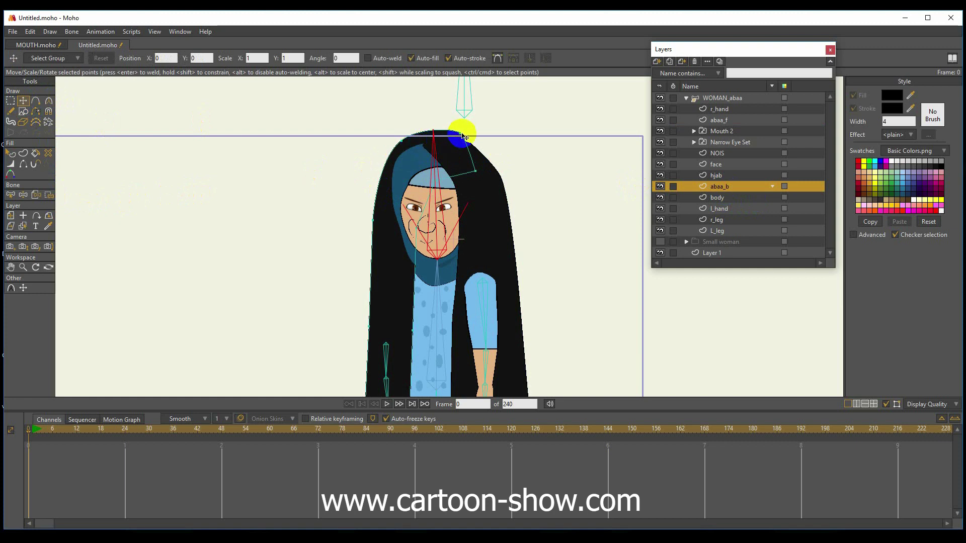
left_click_drag(461, 134, 373, 221)
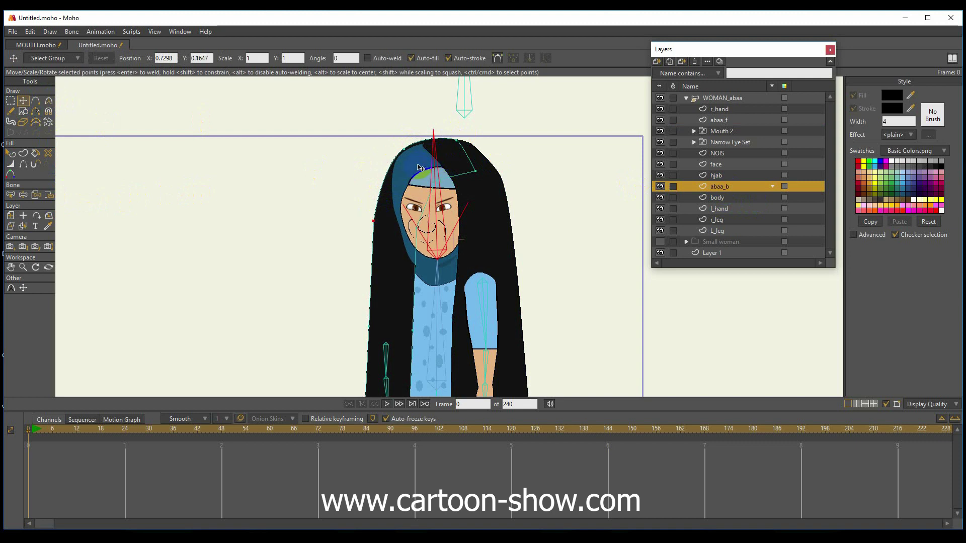
Pull the inner top points of abaa_f across the forehead to the far edge of the hijab
left_click(719, 120)
left_click_drag(433, 147, 398, 188)
left_click(36, 100)
Smooth the abaa_f points beside the hijab with the Curvature tool, and render the frame to check the cloak
left_click(48, 100)
left_click(392, 159)
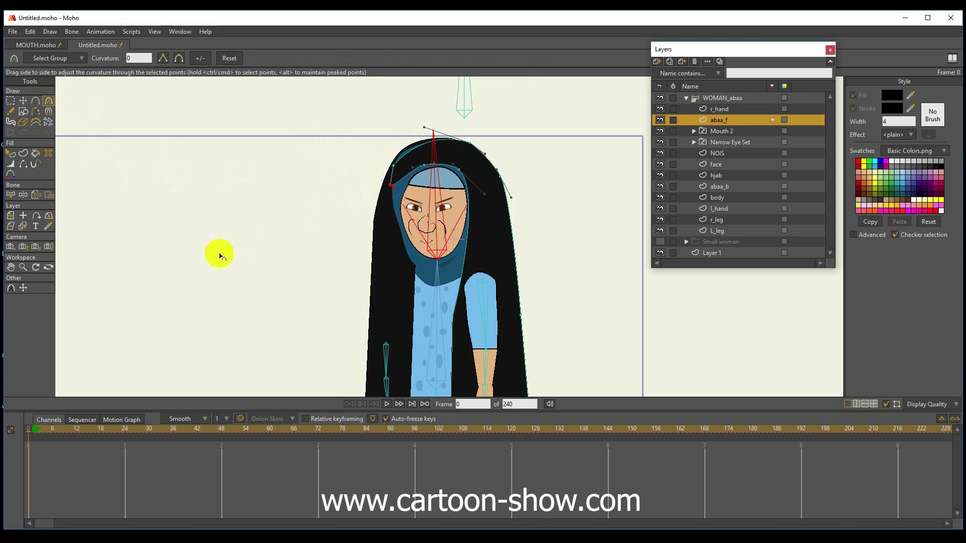
left_click_drag(219, 256, 410, 156)
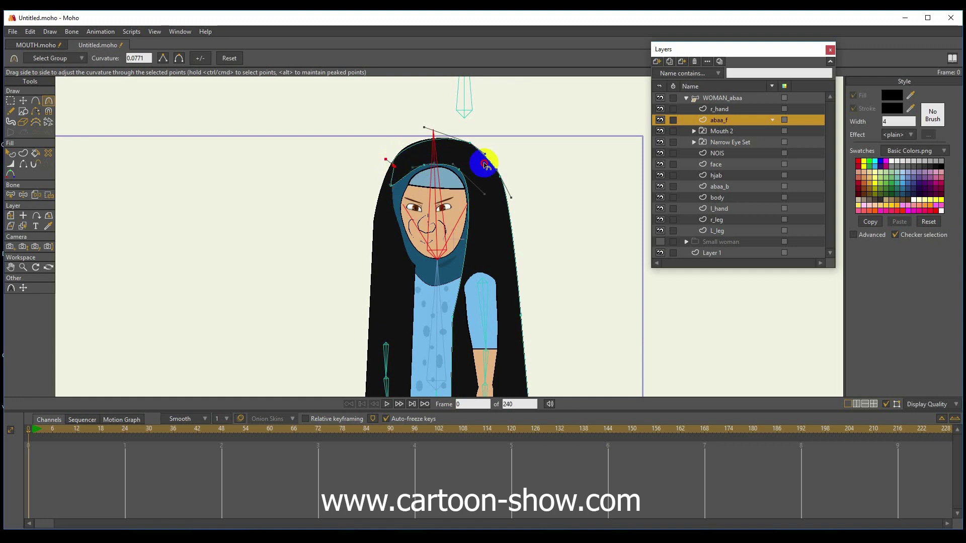
left_click_drag(484, 156, 474, 162)
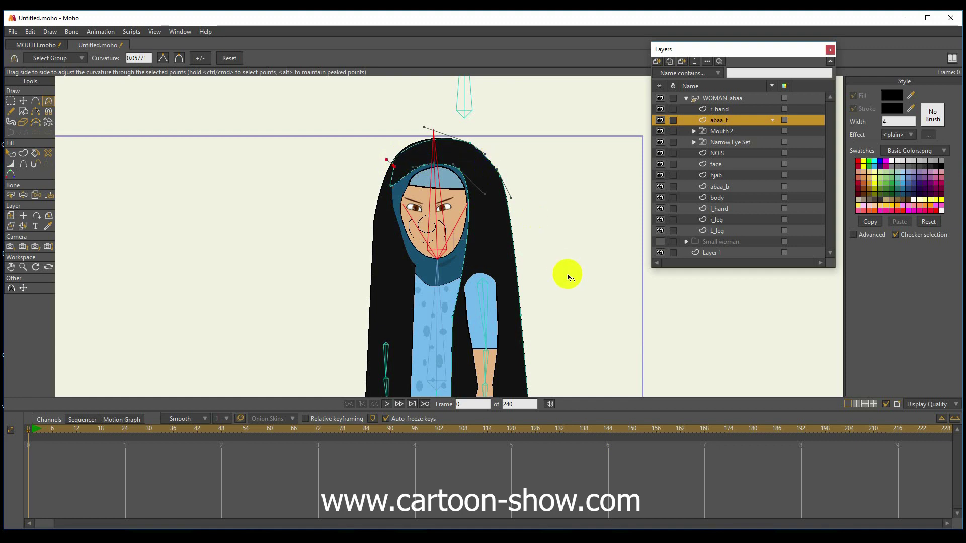
key("ctrl+r")
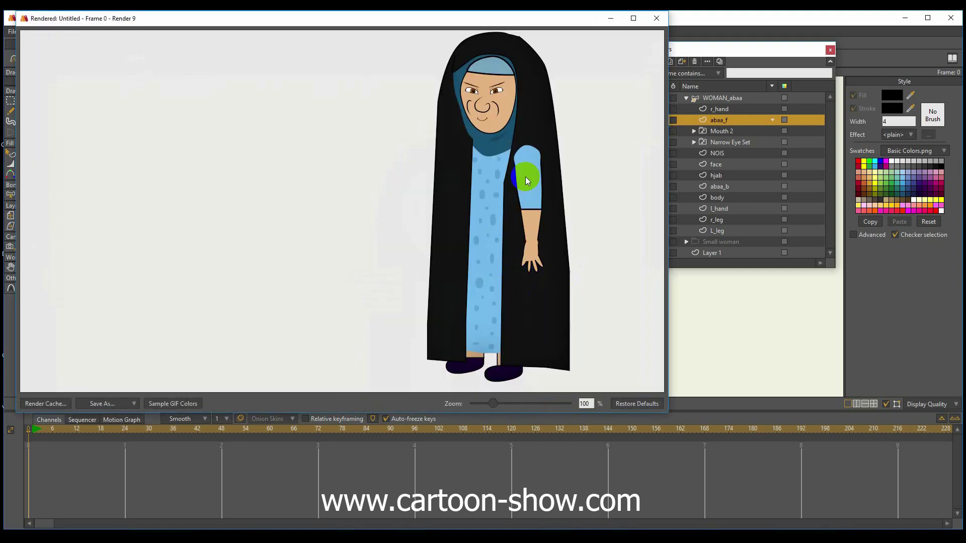
left_click(655, 20)
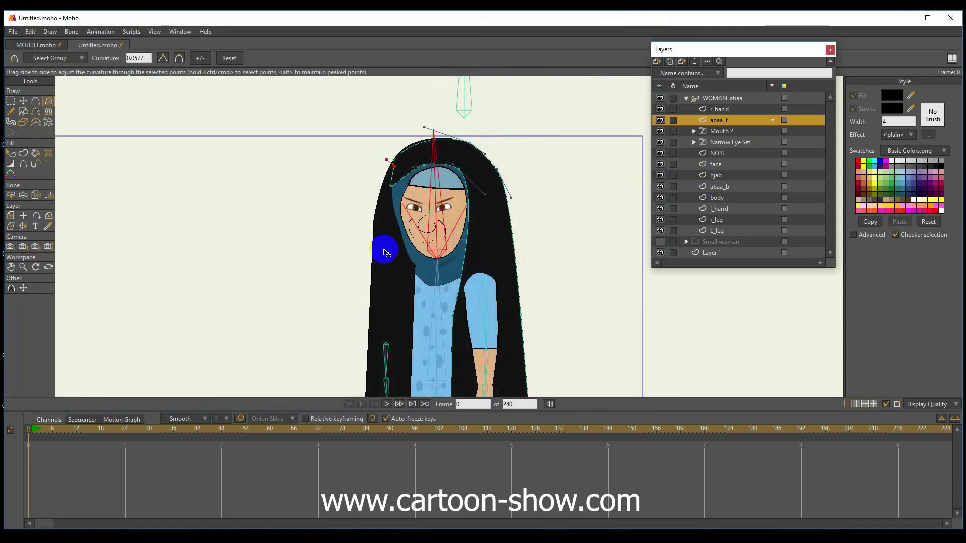
Move the l_hand layer directly above abaa_b so the forearm sits in front of the back cloak
scroll(384, 252, "down", 2)
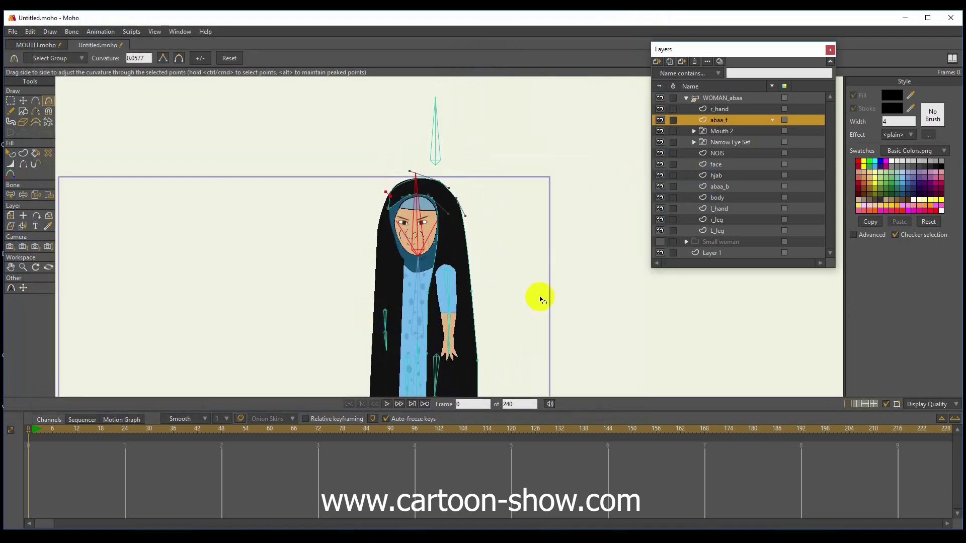
left_click(718, 221)
left_click(710, 211)
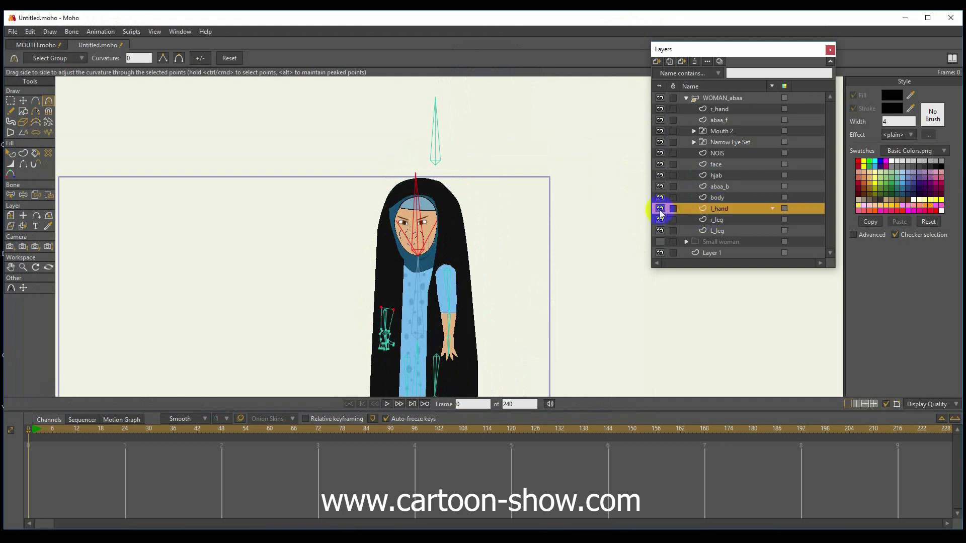
double_click(719, 209)
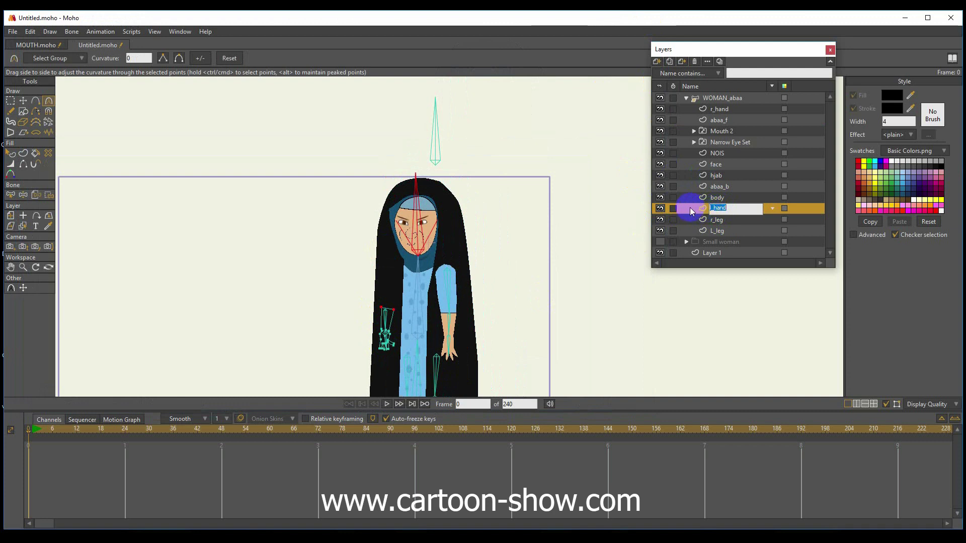
left_click(691, 211)
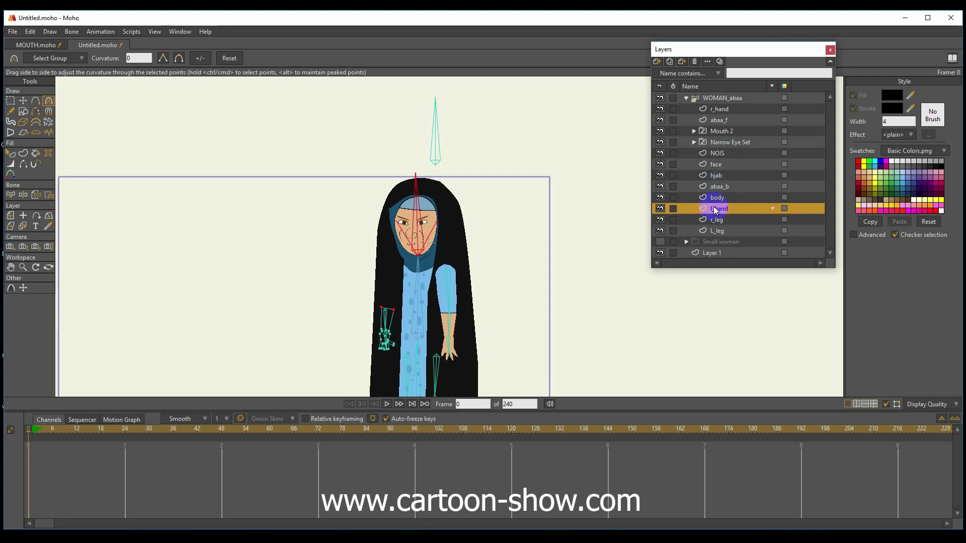
left_click_drag(714, 197, 714, 187)
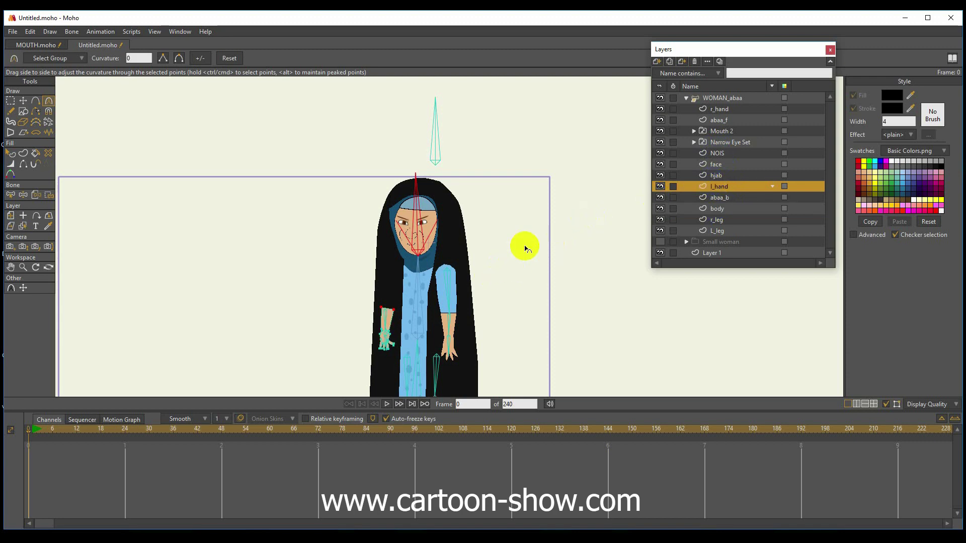
Render frame 0 to check the arm against the cloak, and close the preview
key("ctrl+r")
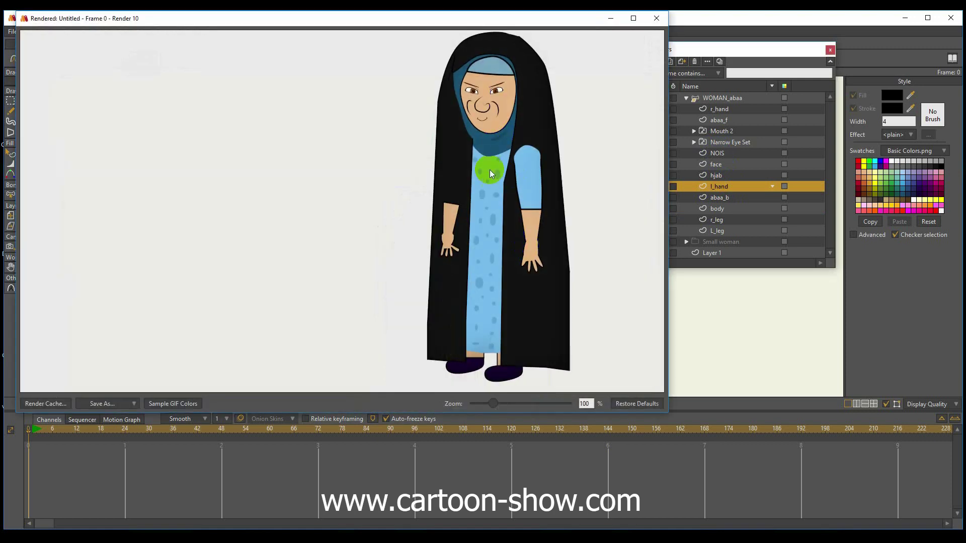
left_click(45, 422)
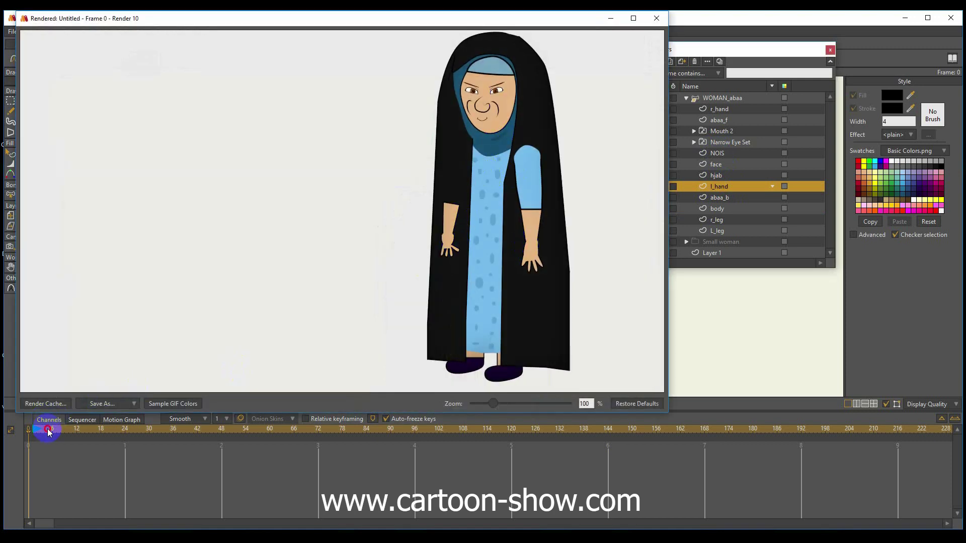
left_click_drag(48, 433, 11, 427)
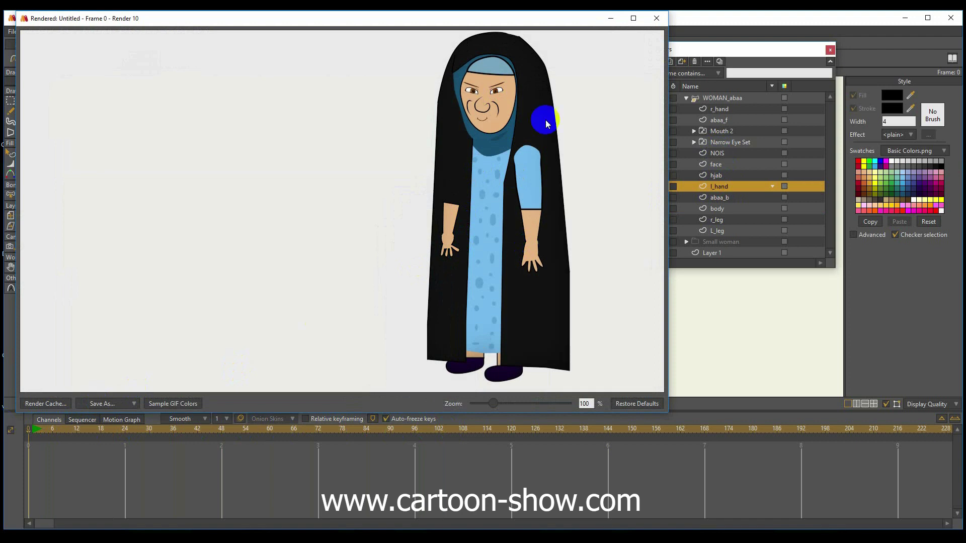
left_click(655, 19)
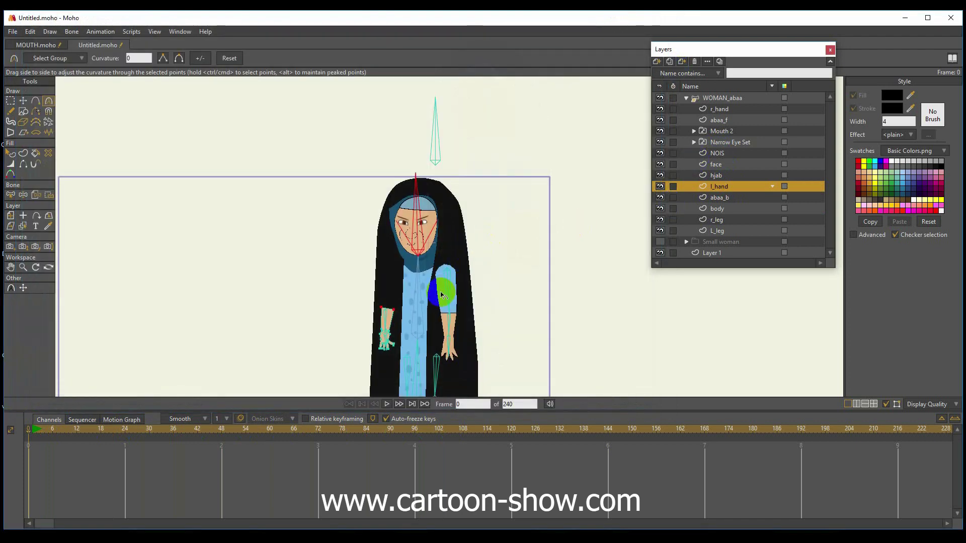
Select the WOMAN_abaa group, scrub through the early timeline to check its animation, and return to frame 0
scroll(441, 296, "down", 3)
scroll(448, 292, "up", 4)
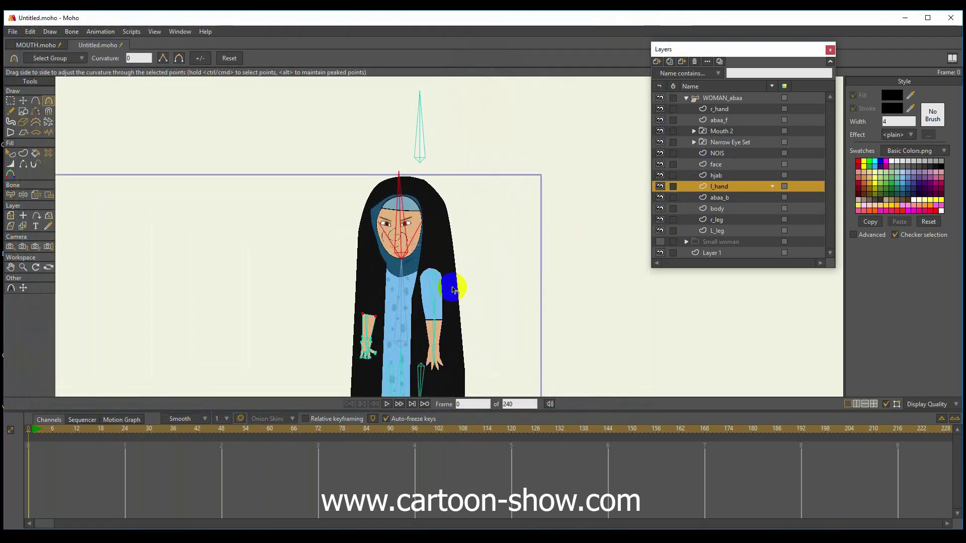
left_click(714, 98)
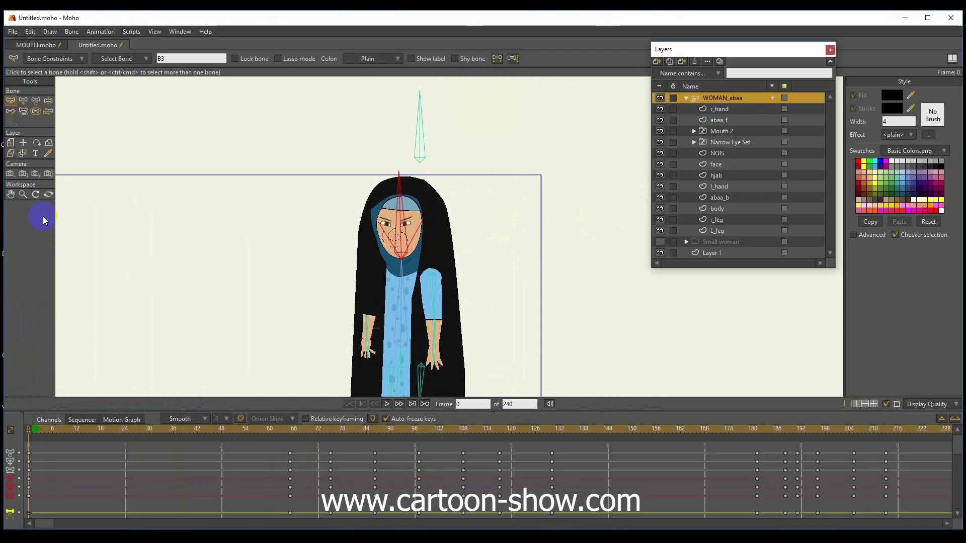
left_click(11, 194)
left_click_drag(198, 283, 195, 185)
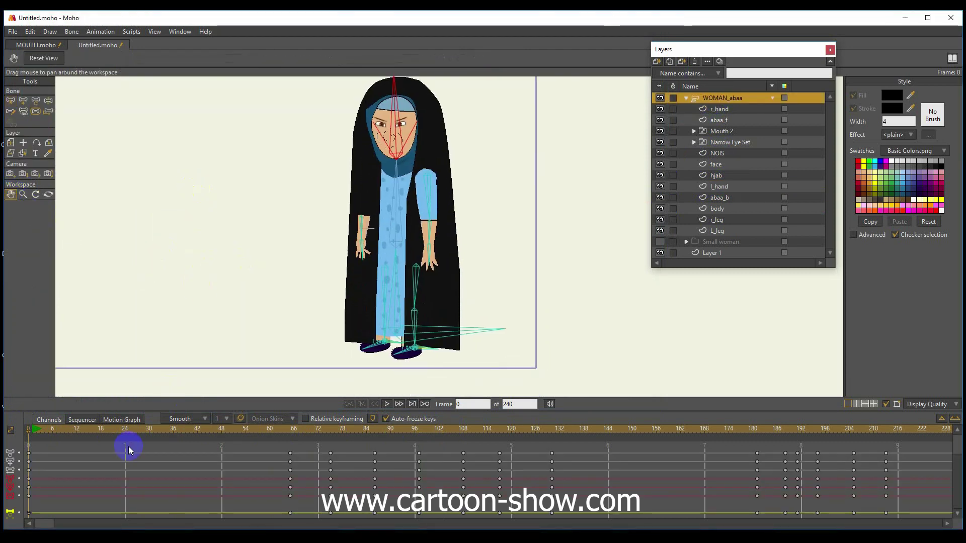
left_click_drag(171, 431, 358, 449)
left_click_drag(281, 450, 73, 454)
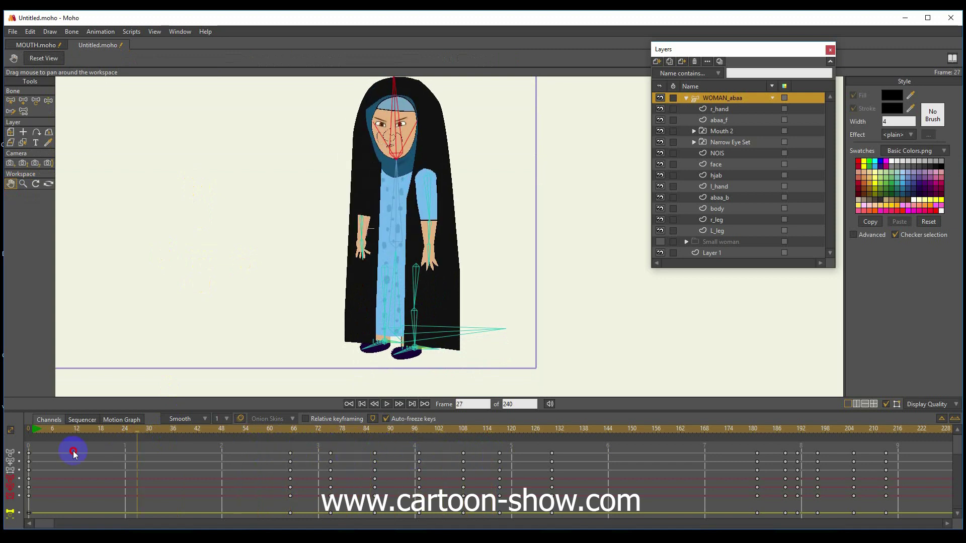
left_click_drag(241, 452, 26, 477)
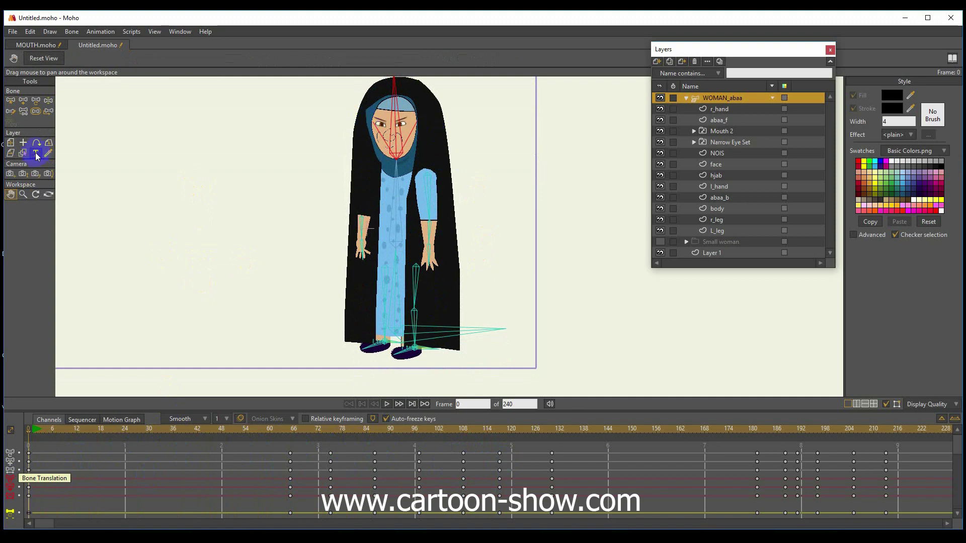
left_click(10, 143)
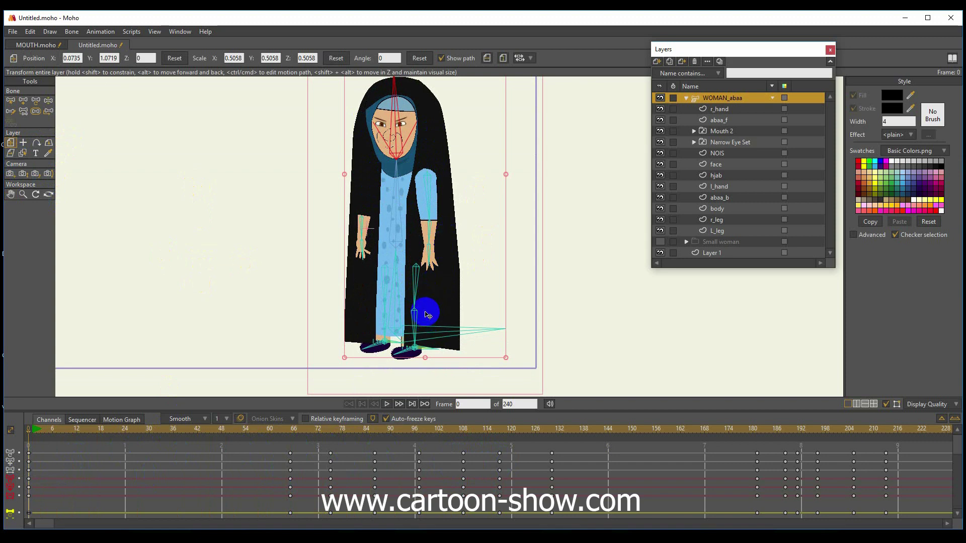
left_click(21, 114)
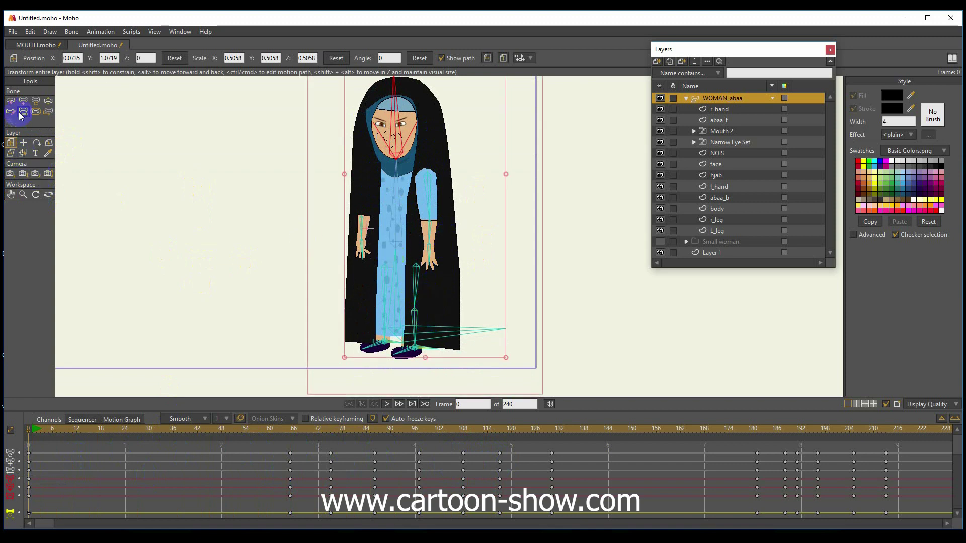
left_click(22, 154)
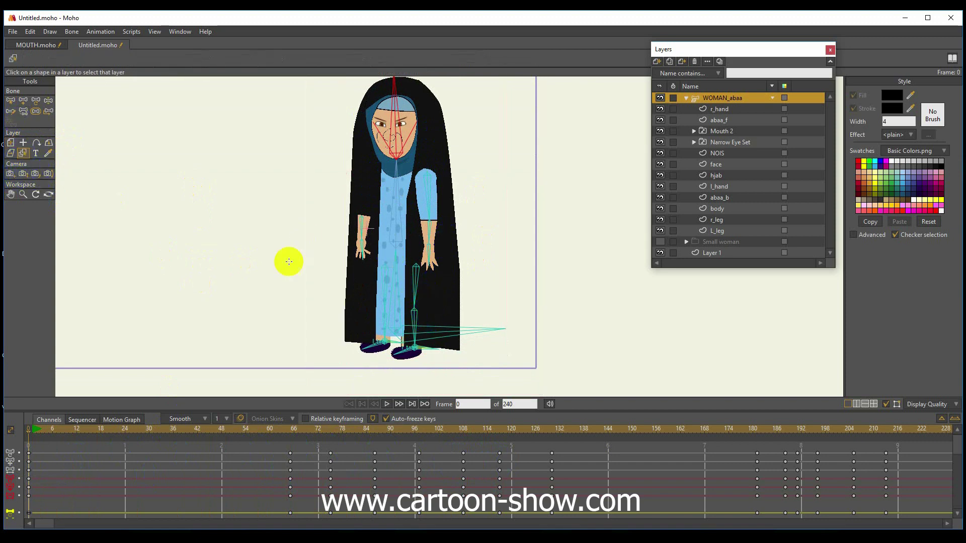
On the body layer, select the leg and spine bones one by one to examine which dress points each one controls
left_click(390, 273)
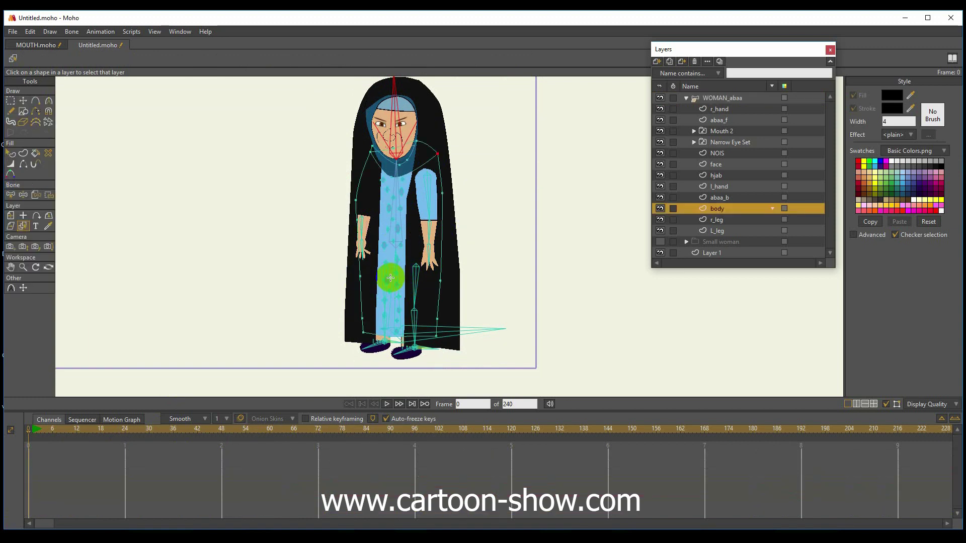
scroll(388, 276, "up", 3)
scroll(390, 276, "down", 1)
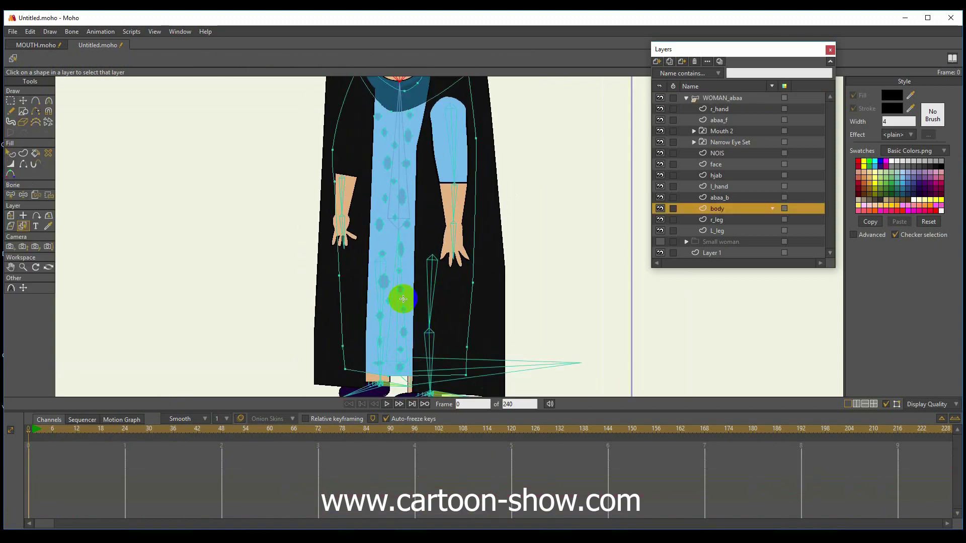
scroll(398, 302, "down", 1)
left_click(11, 194)
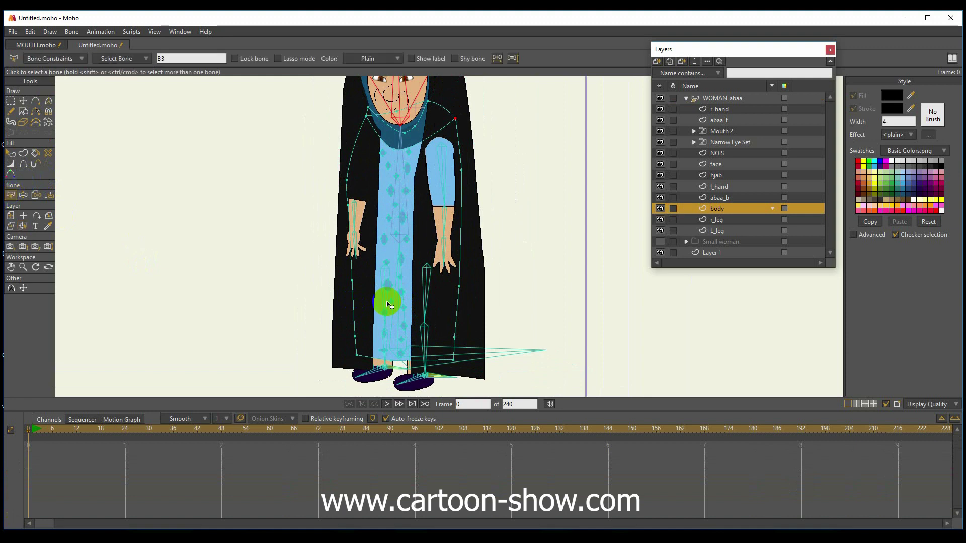
left_click(387, 324)
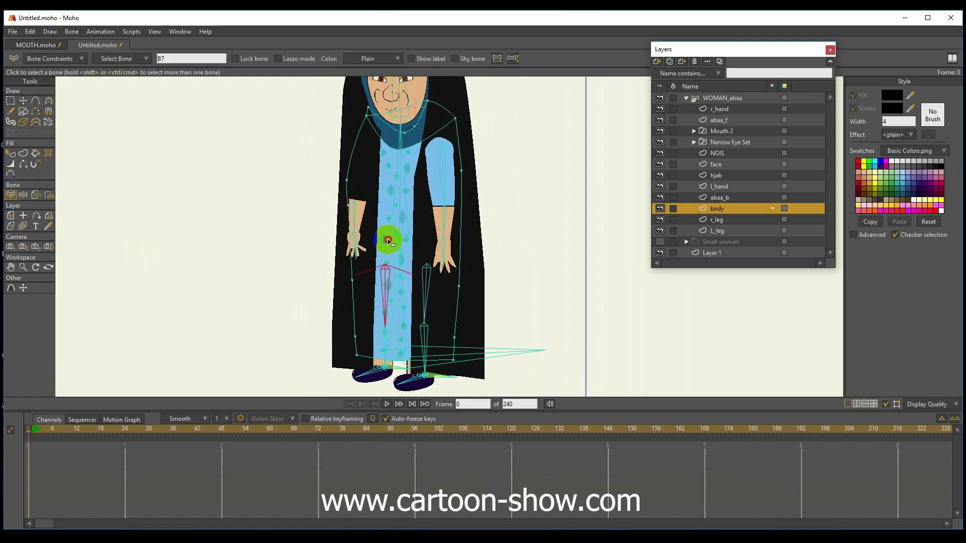
left_click(386, 339)
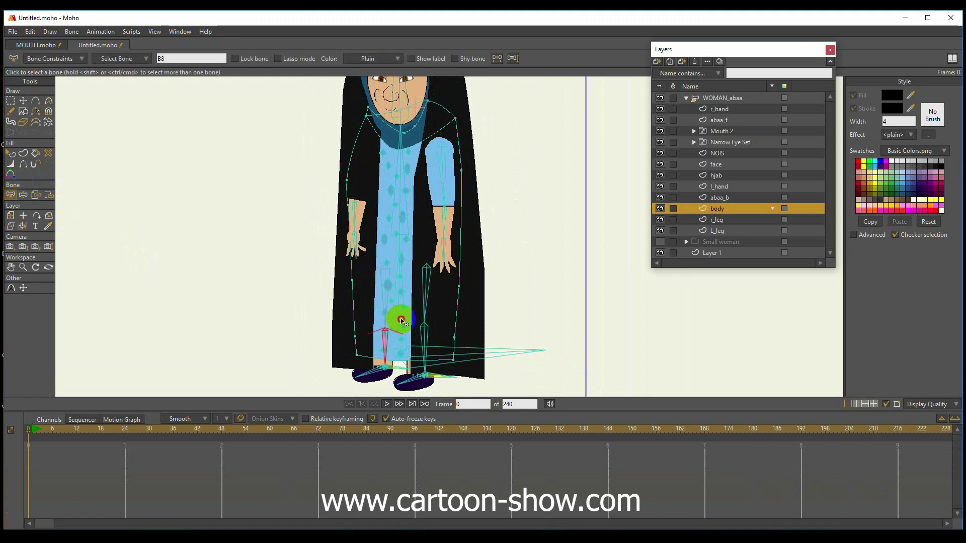
left_click(400, 255)
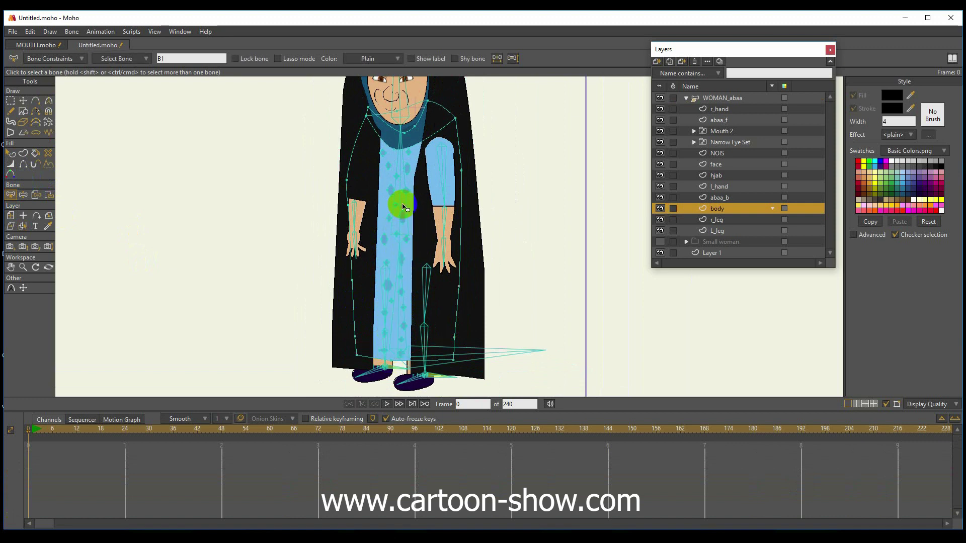
left_click(400, 174)
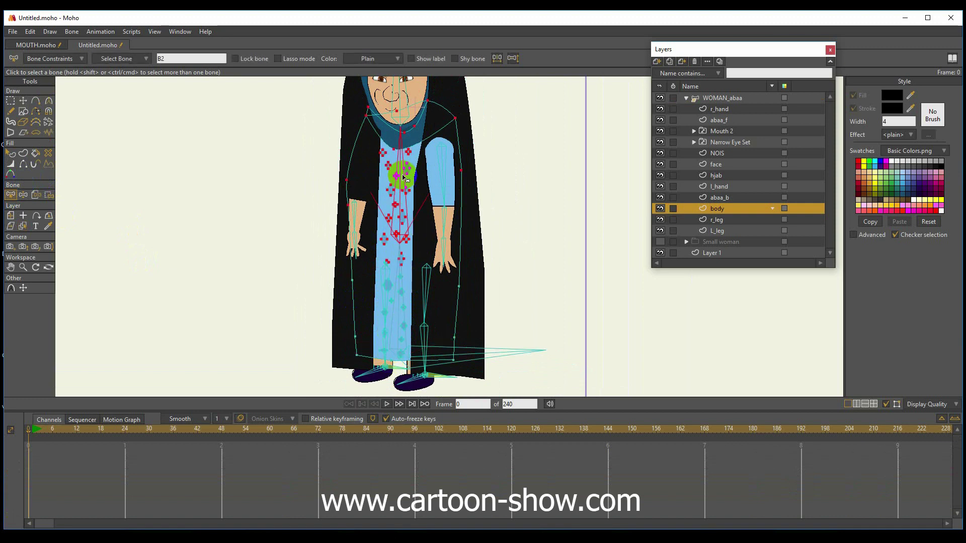
left_click(401, 301)
Color the upper spine bone B2 Orange and the lower spine bone B1 Yellow
left_click(399, 209)
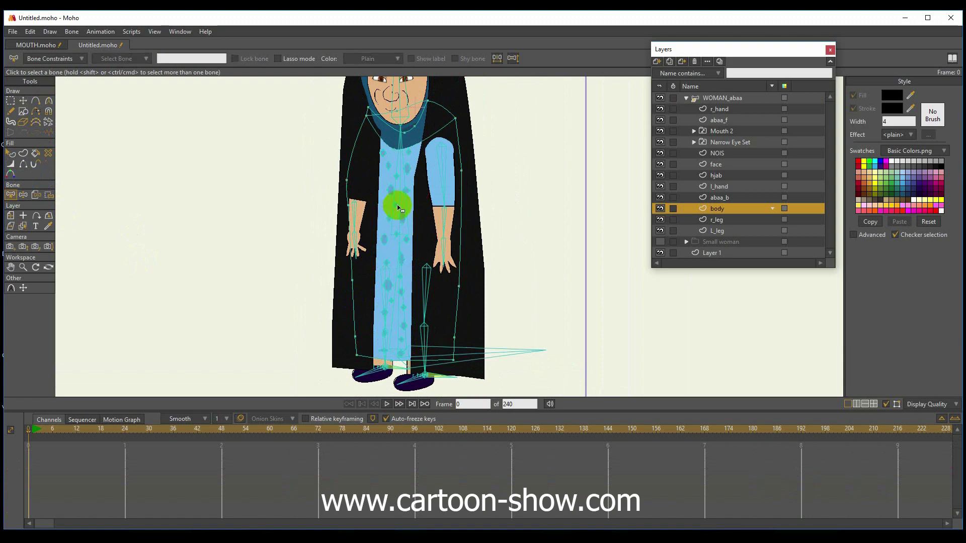
left_click(409, 58)
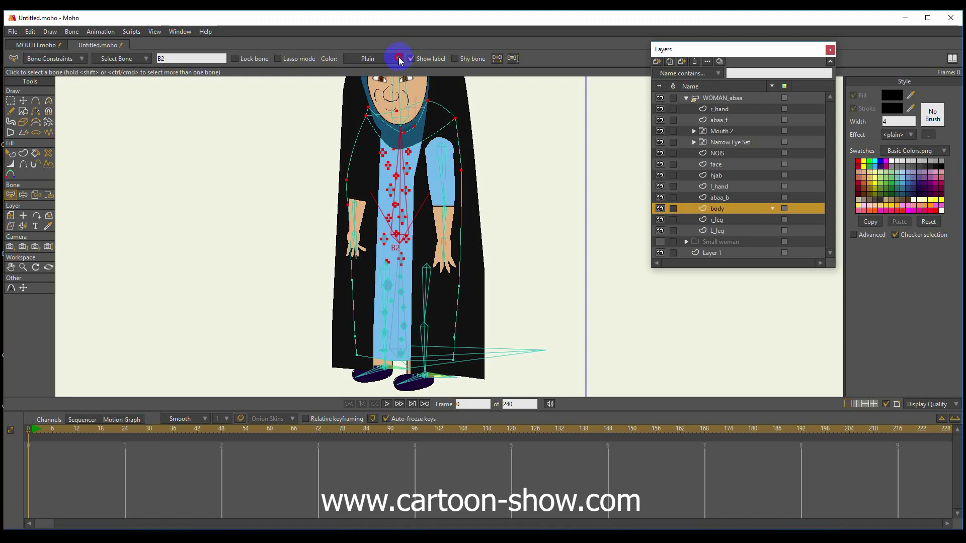
left_click(397, 58)
left_click(404, 124)
left_click(397, 288)
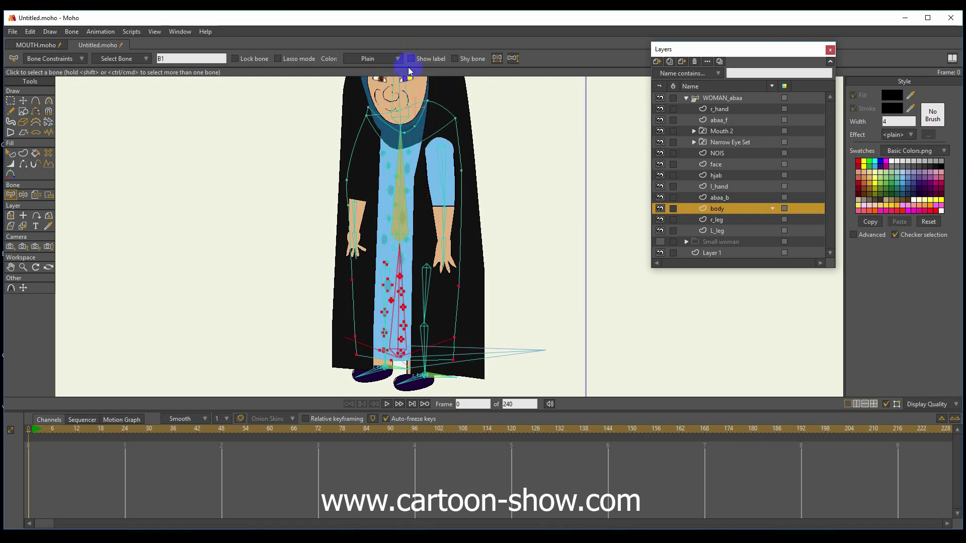
left_click(397, 58)
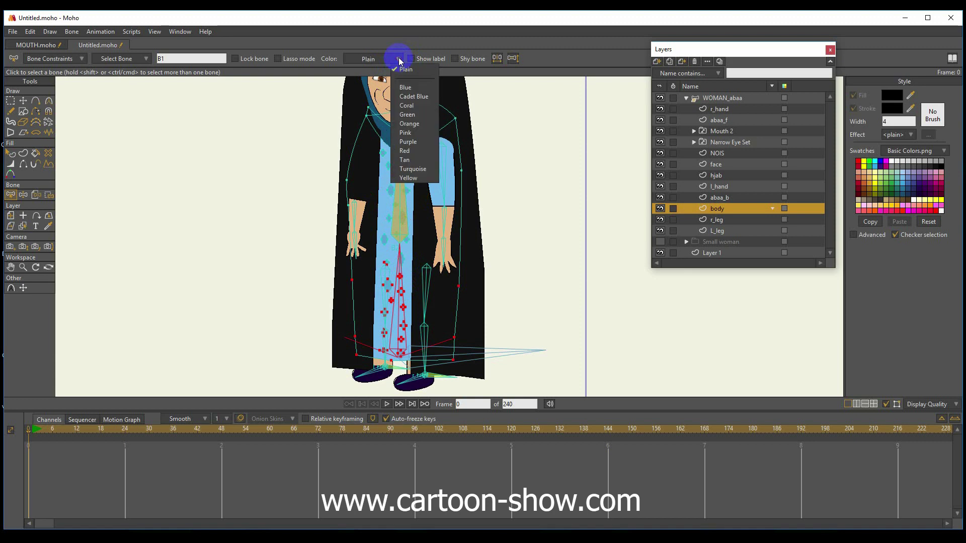
left_click(403, 178)
left_click(299, 209)
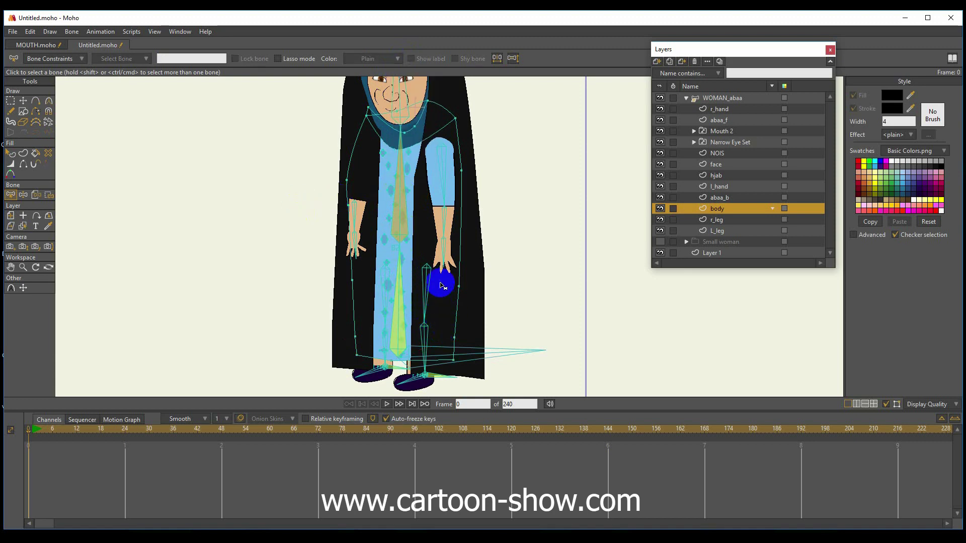
In the WOMAN_abaa group, add a child bone of the yellow spine bone along the cloak's left side, from hand height down to the hem
left_click(22, 100)
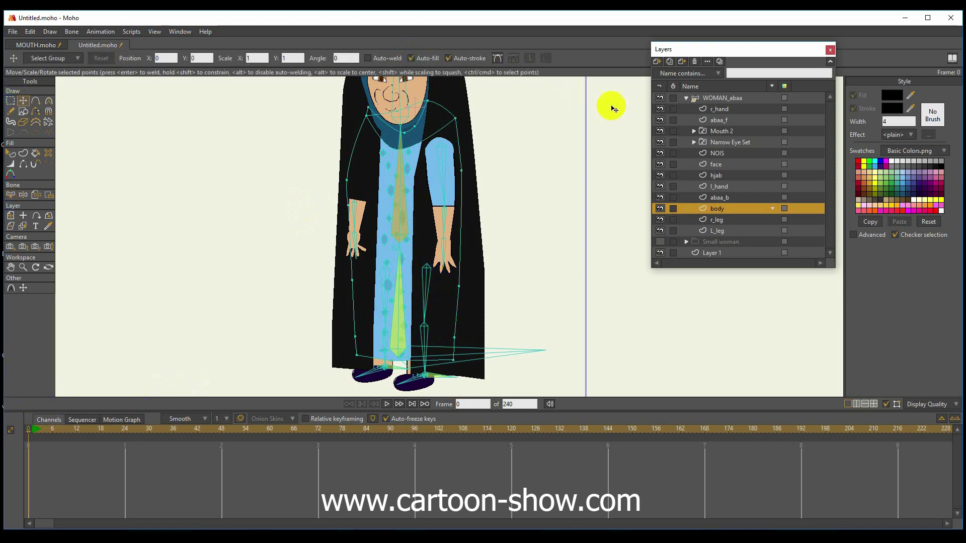
left_click(717, 98)
left_click(22, 101)
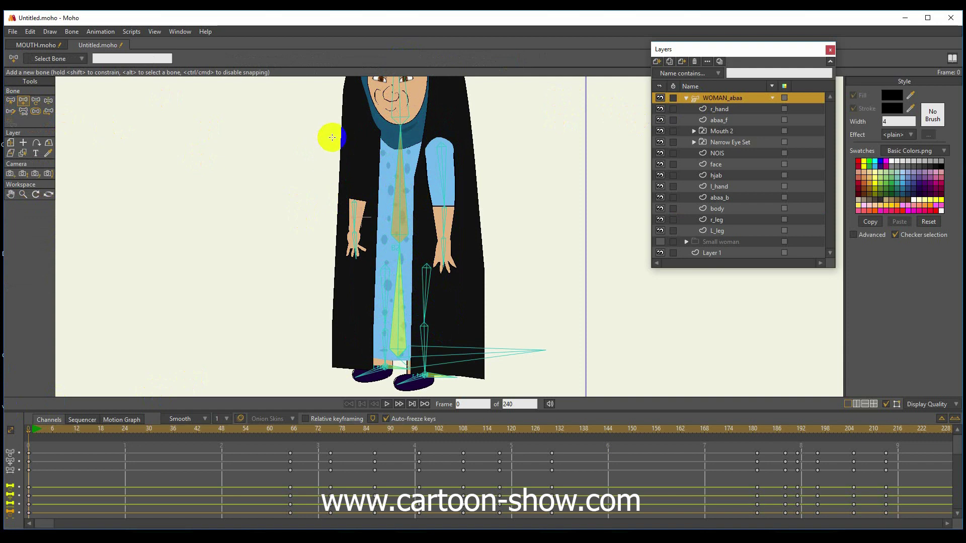
left_click(10, 101)
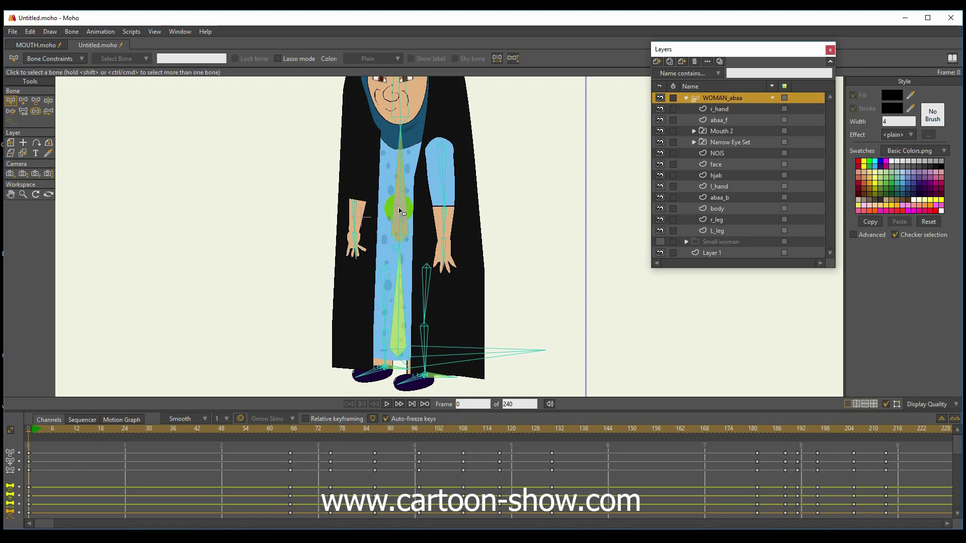
left_click(403, 327)
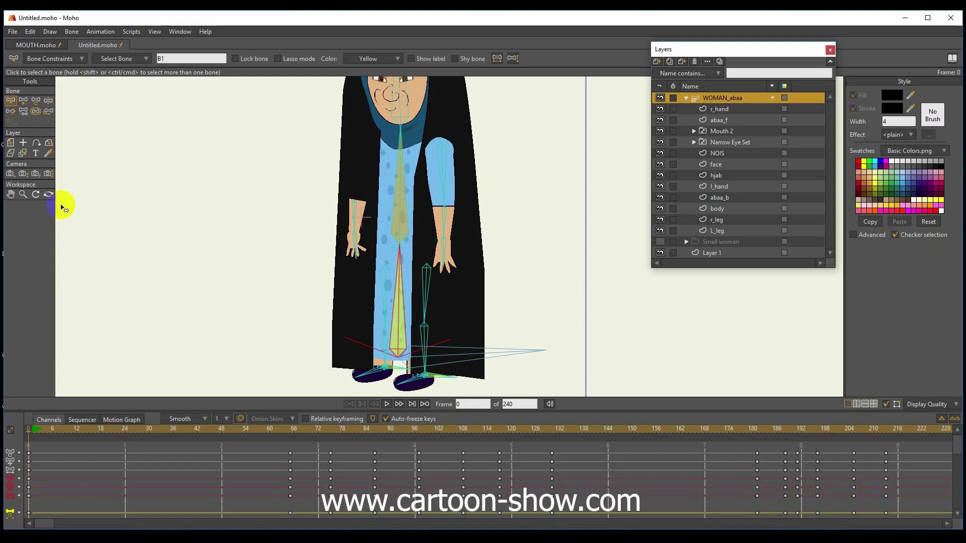
left_click(24, 101)
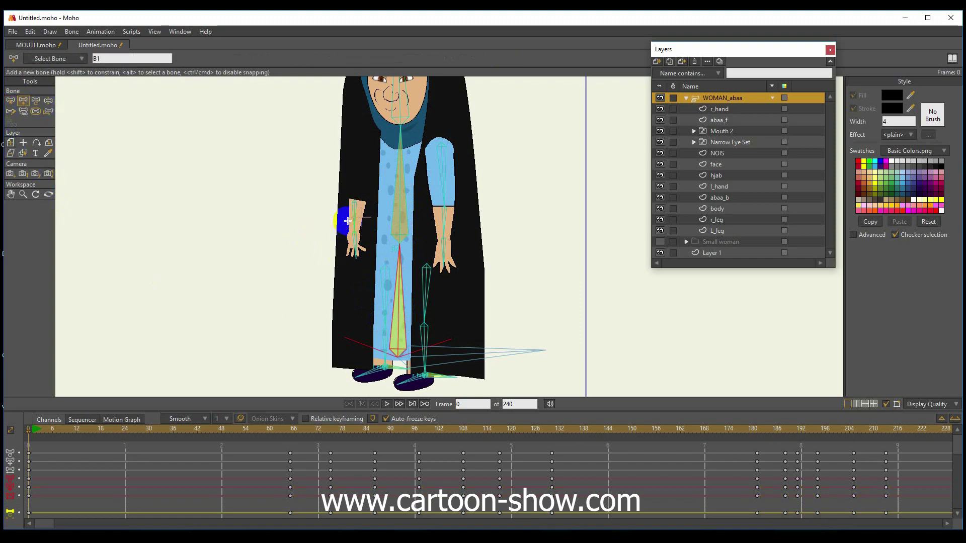
left_click_drag(347, 221, 343, 360)
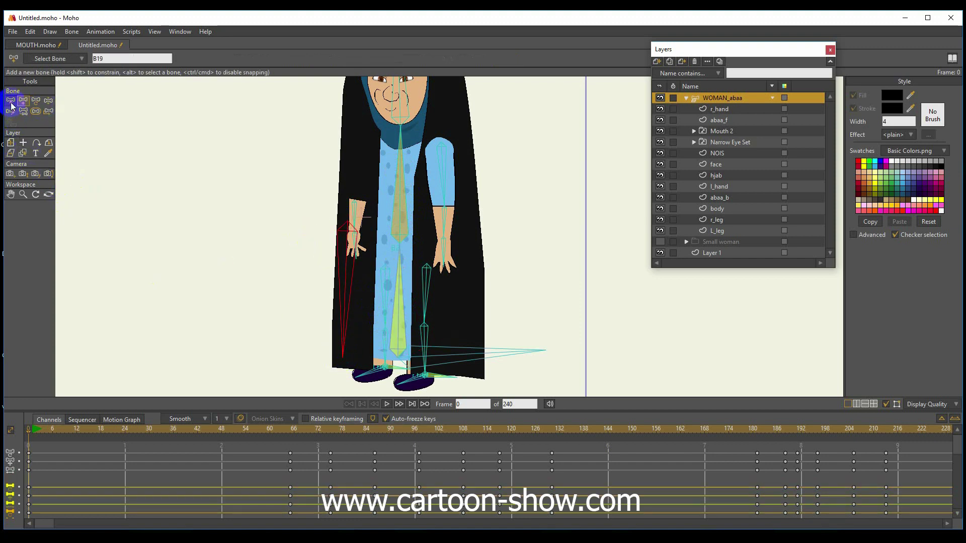
Reduce the bone strength of the left cloak bone and check that the yellow lower spine bone is its parent
left_click(35, 111)
left_click(126, 141)
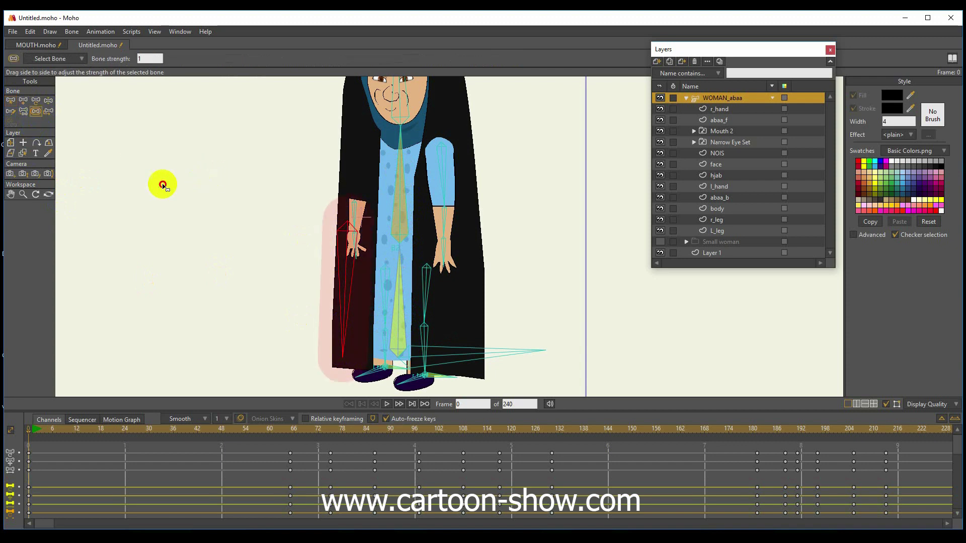
left_click(57, 199)
left_click(25, 112)
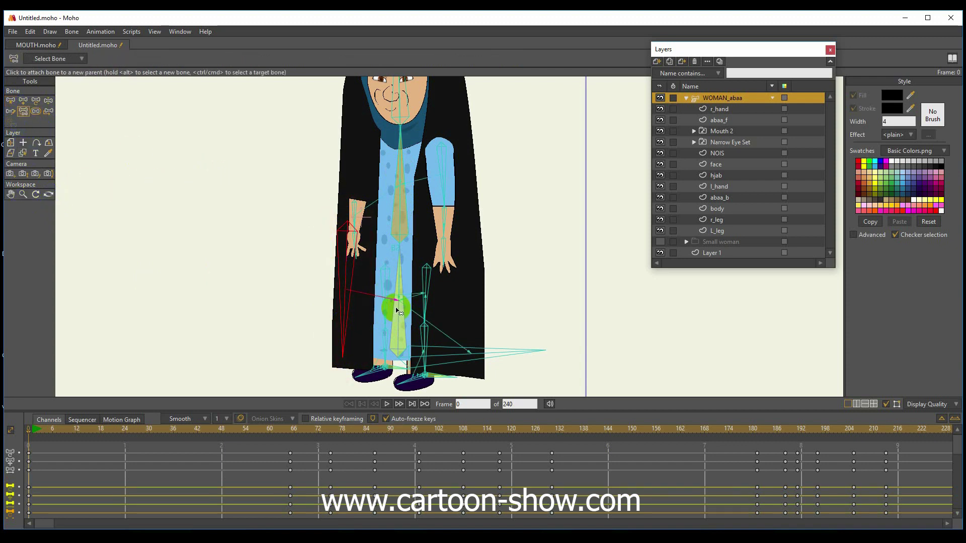
Add a child bone of the yellow spine bone along the cloak's right side and set its bone strength to 0
left_click(10, 102)
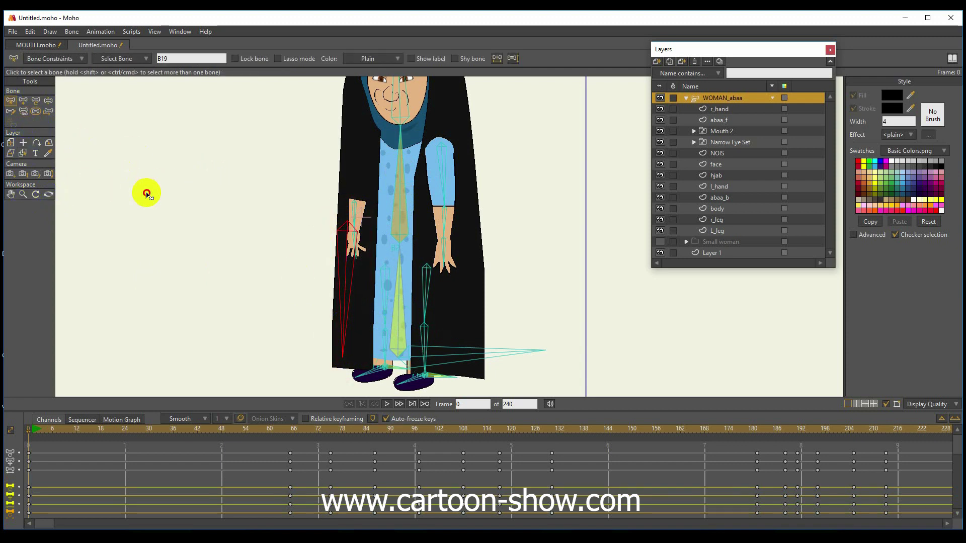
left_click(381, 308)
left_click(396, 322)
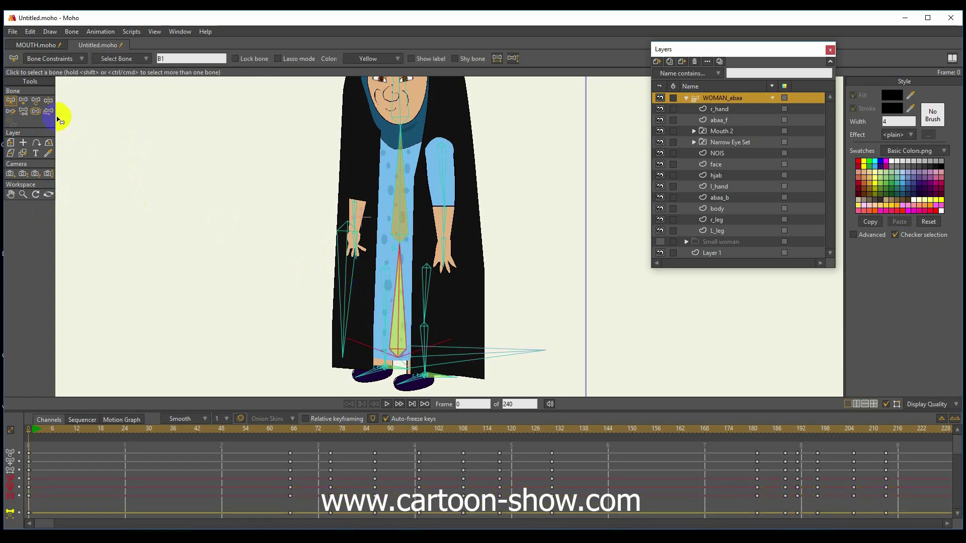
left_click(24, 100)
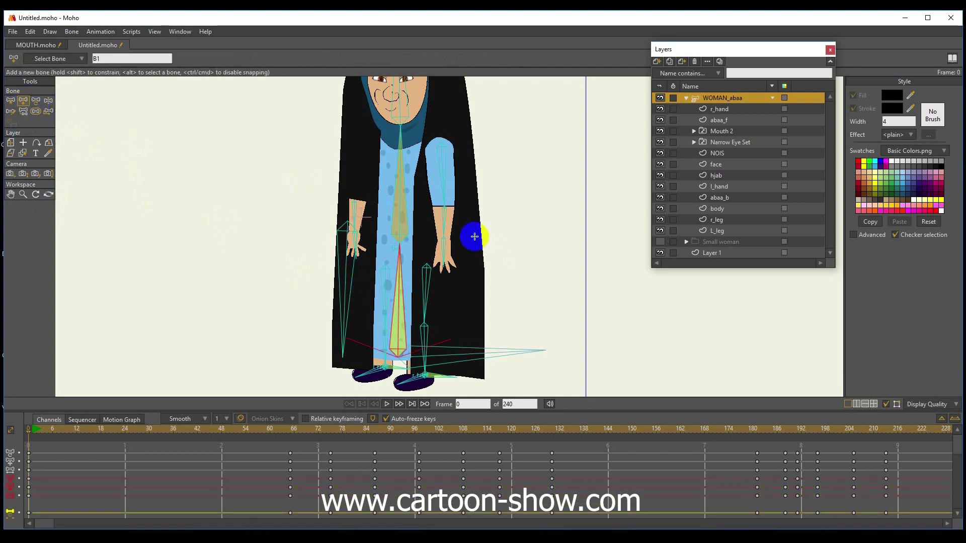
left_click_drag(464, 235, 470, 362)
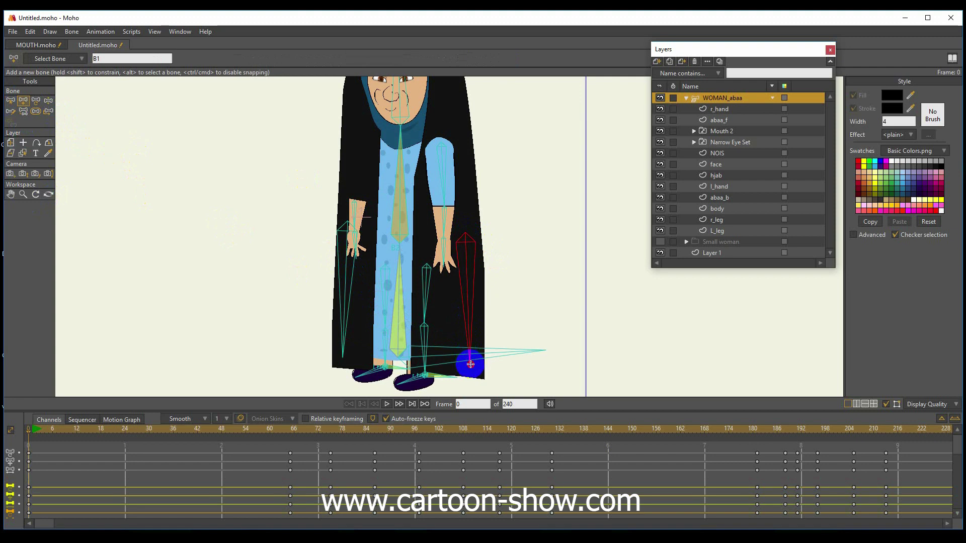
left_click(36, 111)
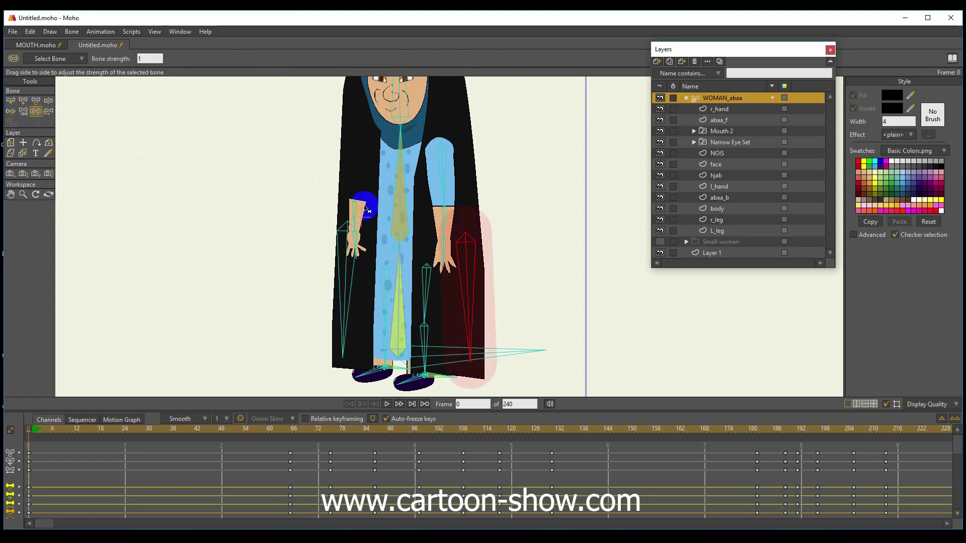
left_click_drag(366, 205, 123, 261)
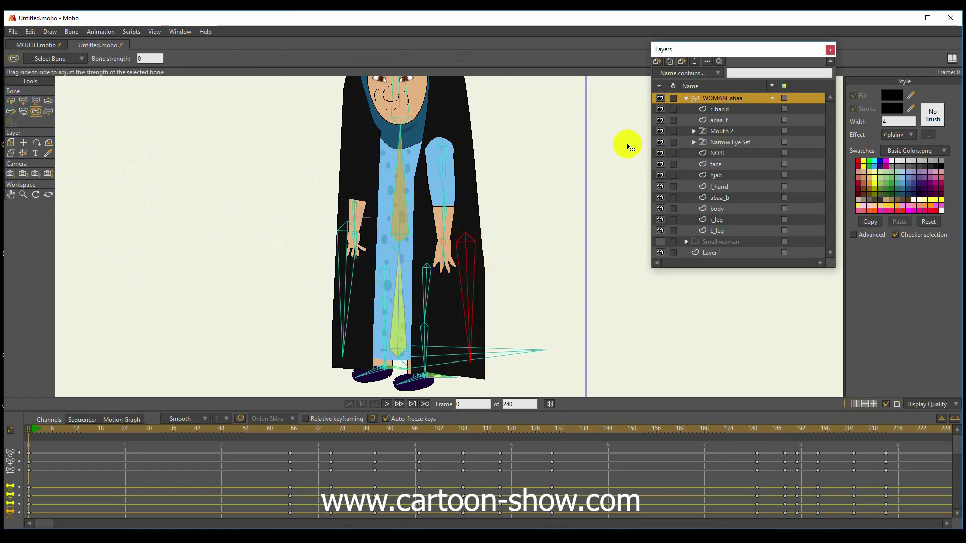
Select all points of the abaa_f layer and bind them to the yellow lower spine bone B1
left_click(725, 125)
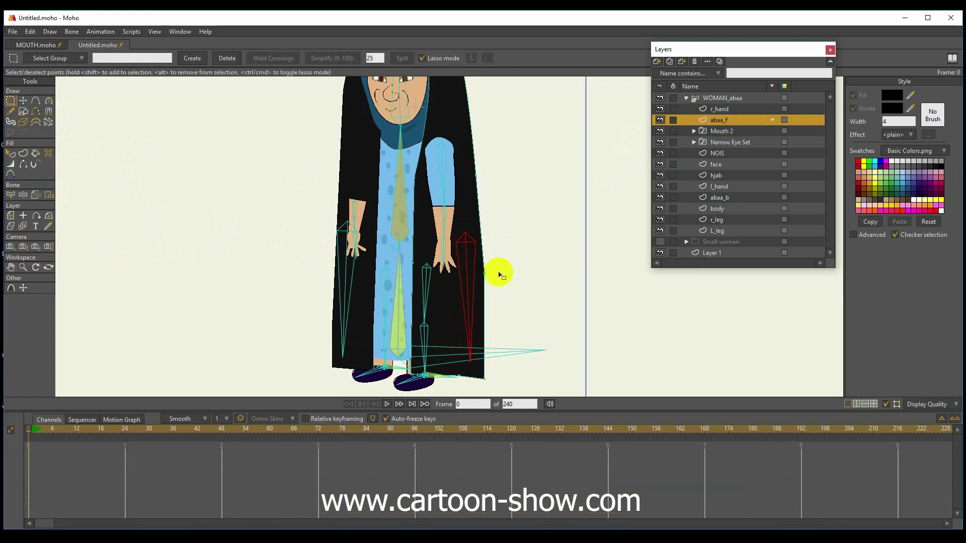
left_click(472, 319)
left_click(37, 108)
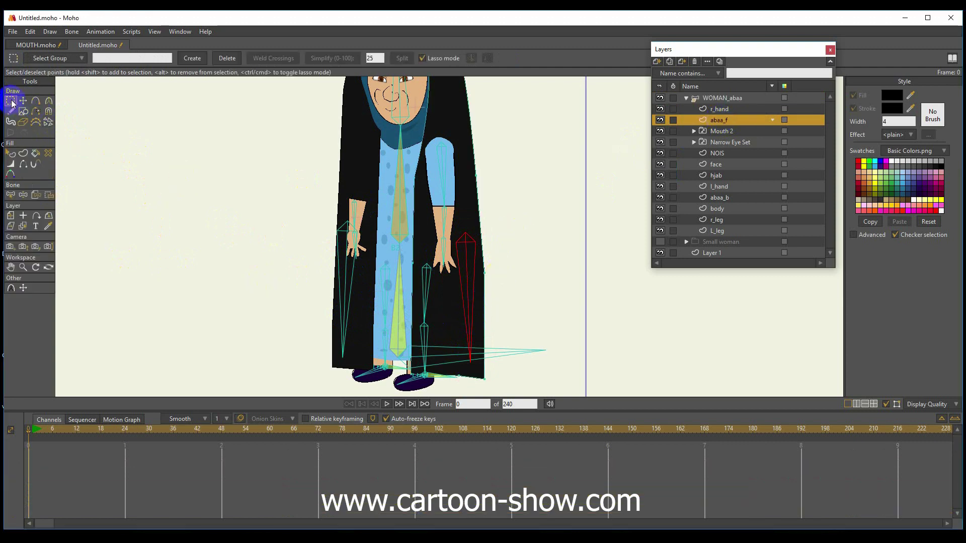
left_click(10, 195)
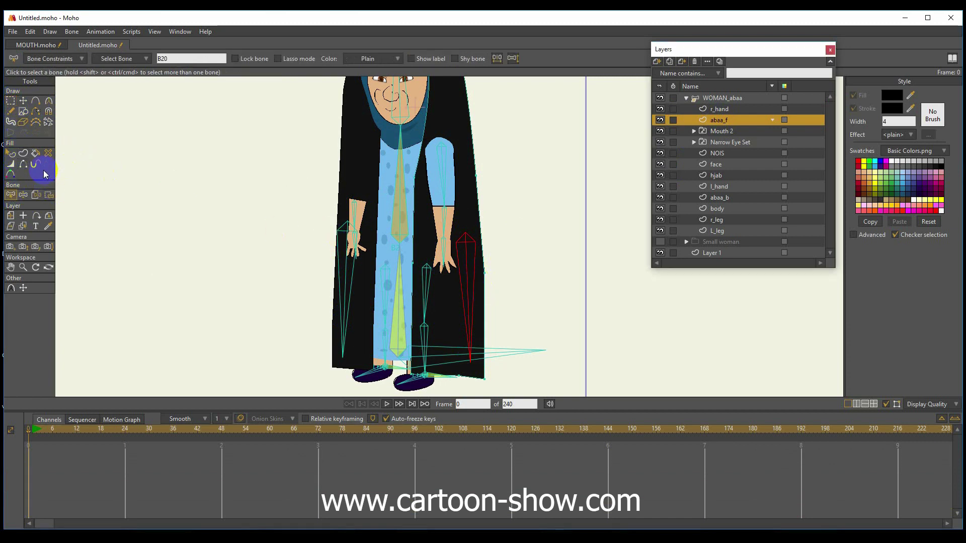
left_click(400, 325)
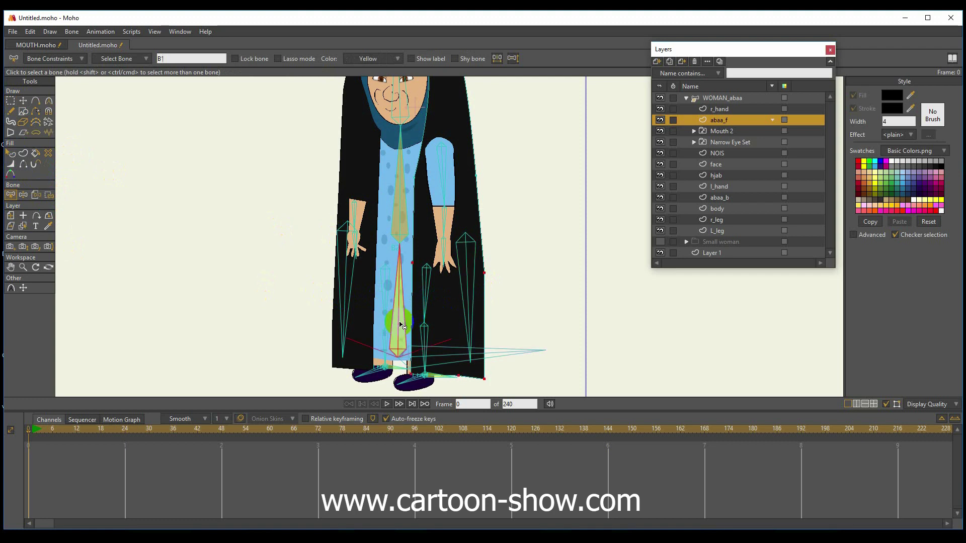
left_click(47, 196)
mouse_move(217, 347)
left_mouse_down()
mouse_move(329, 378)
mouse_move(496, 380)
mouse_move(507, 254)
mouse_move(498, 101)
left_mouse_up()
scroll(498, 101, "down", 5)
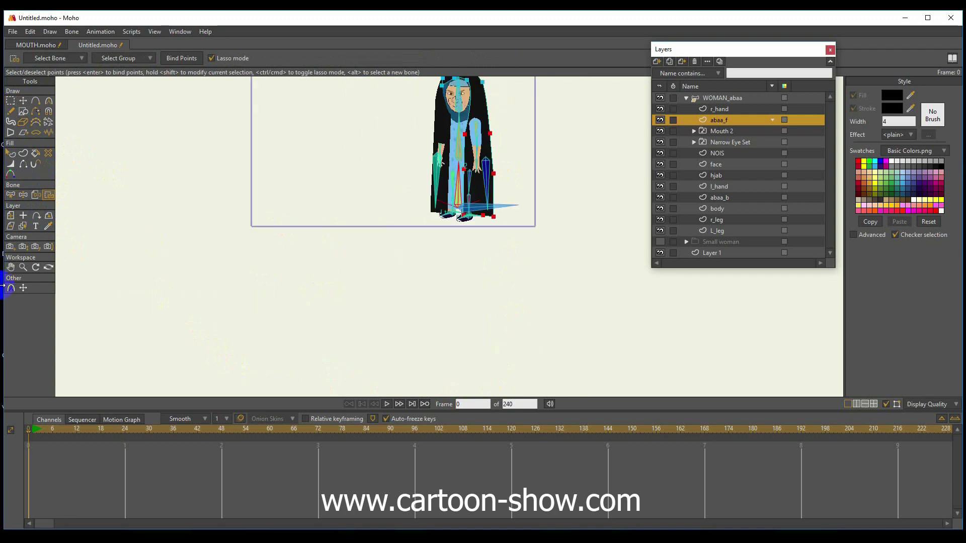
left_click(11, 267)
left_click_drag(138, 221, 106, 307)
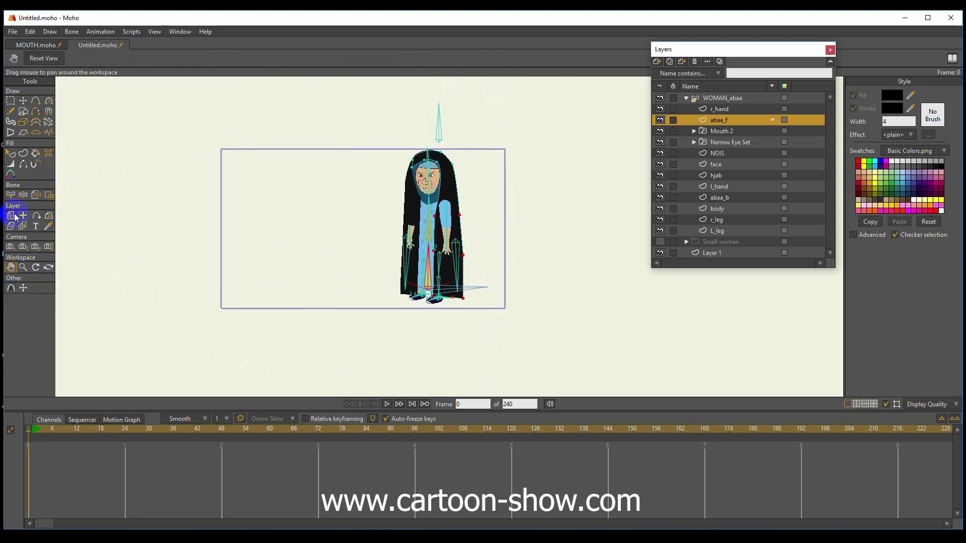
left_click(49, 195)
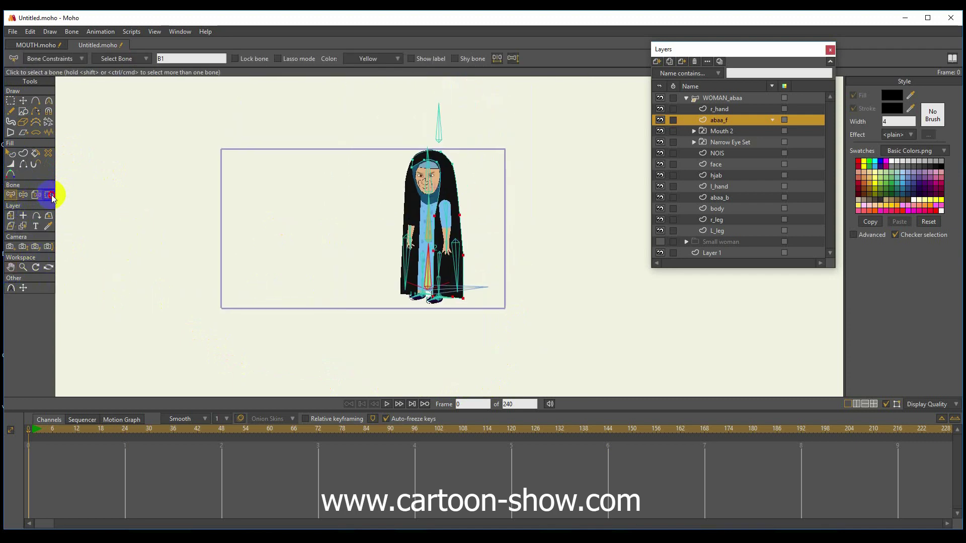
mouse_move(370, 330)
left_mouse_down()
mouse_move(531, 332)
mouse_move(496, 98)
mouse_move(421, 107)
mouse_move(380, 262)
mouse_move(385, 365)
left_mouse_up()
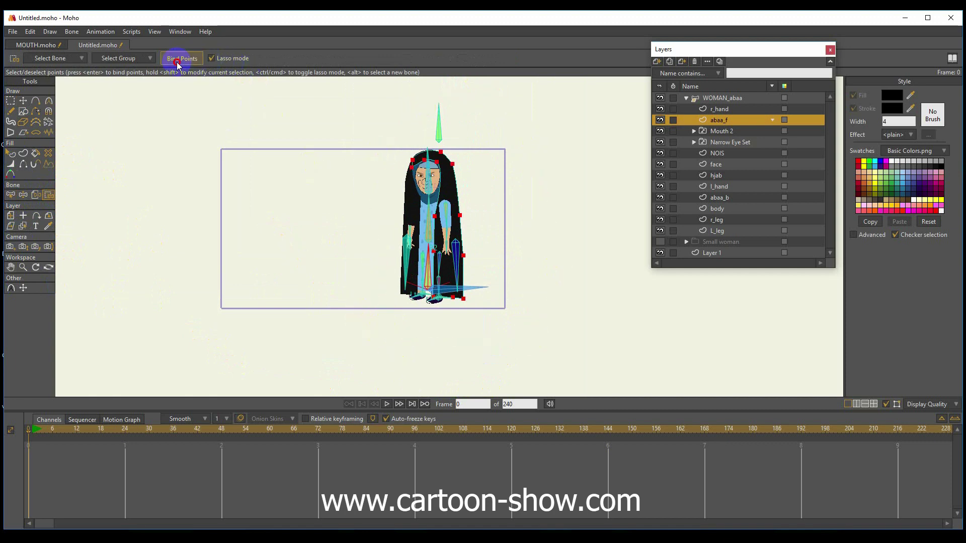
scroll(327, 213, "up", 3)
scroll(355, 222, "down", 2)
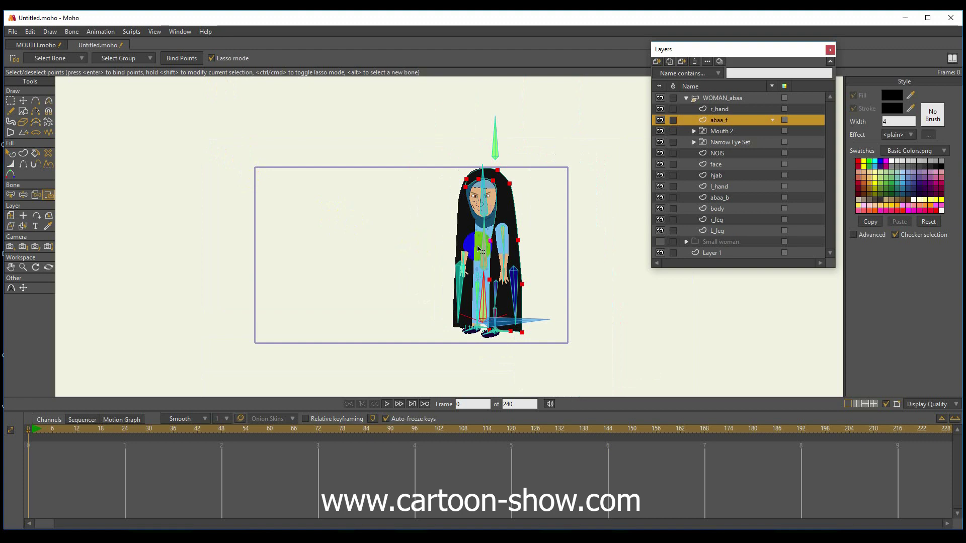
Select the upper points of the abaa_f layer, from the waist up, and bind them to the orange spine bone B2
left_click(381, 240)
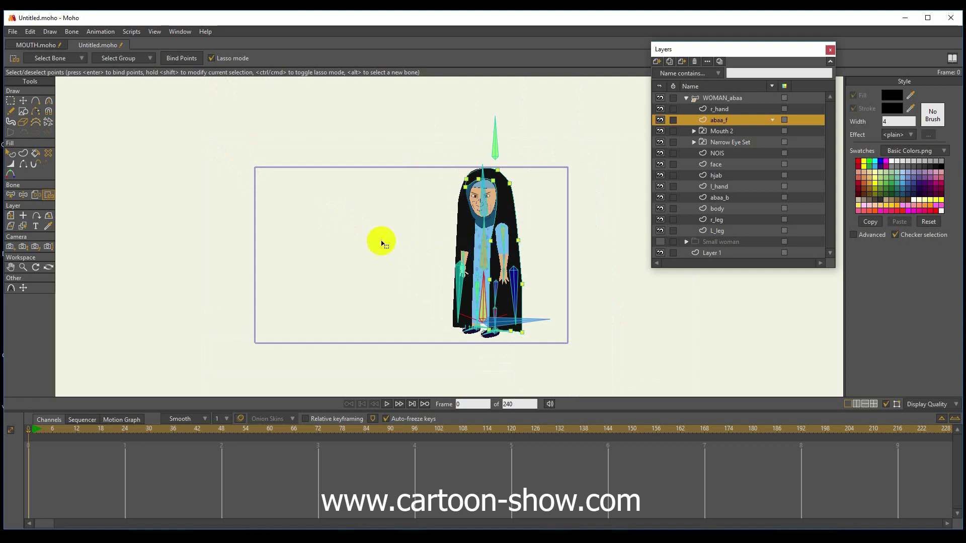
left_click(11, 195)
left_click(484, 252)
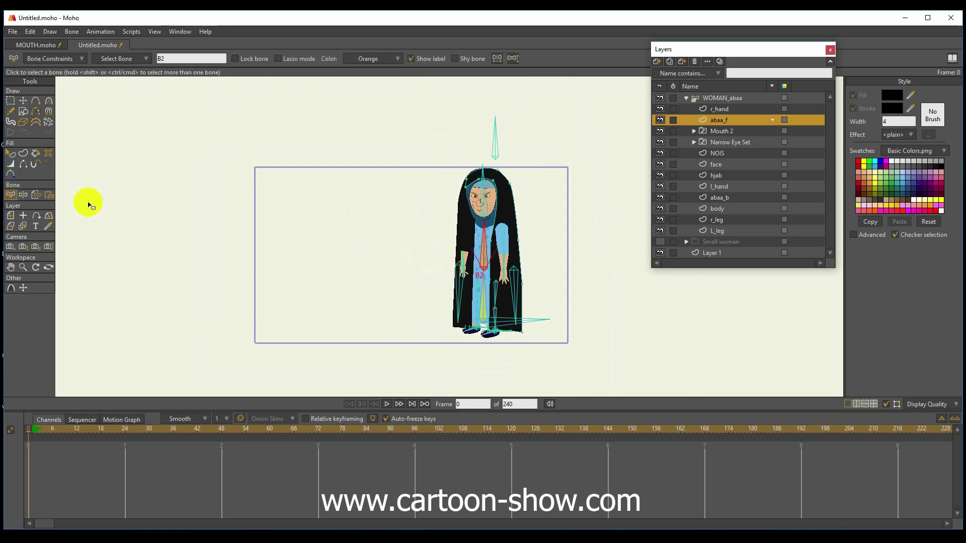
left_click(48, 195)
mouse_move(401, 272)
left_mouse_down()
mouse_move(567, 261)
mouse_move(567, 220)
mouse_move(515, 127)
mouse_move(431, 167)
mouse_move(420, 304)
left_mouse_up()
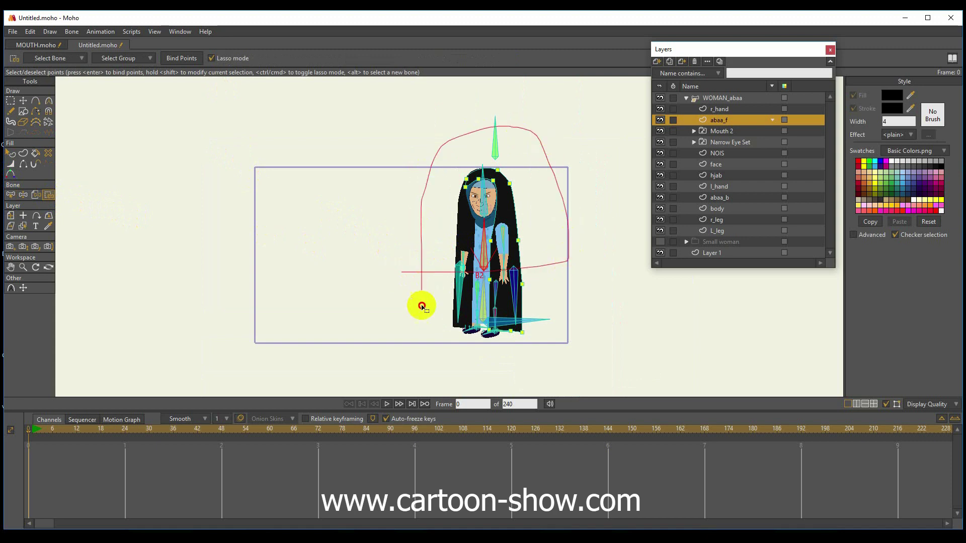
left_click(172, 60)
Bind the abaa_f points around the head to the head bone B3 and test the binding by tilting the head
left_click(11, 195)
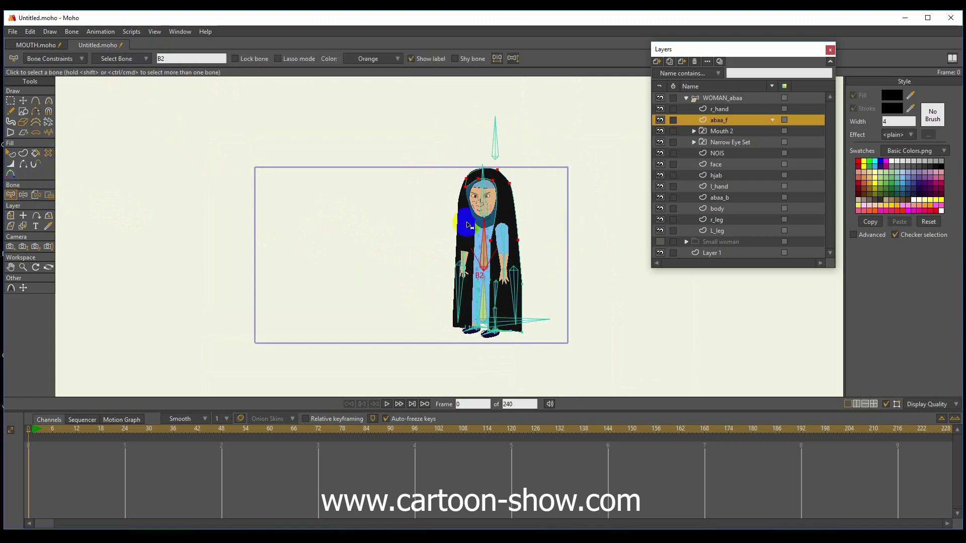
left_click(486, 207)
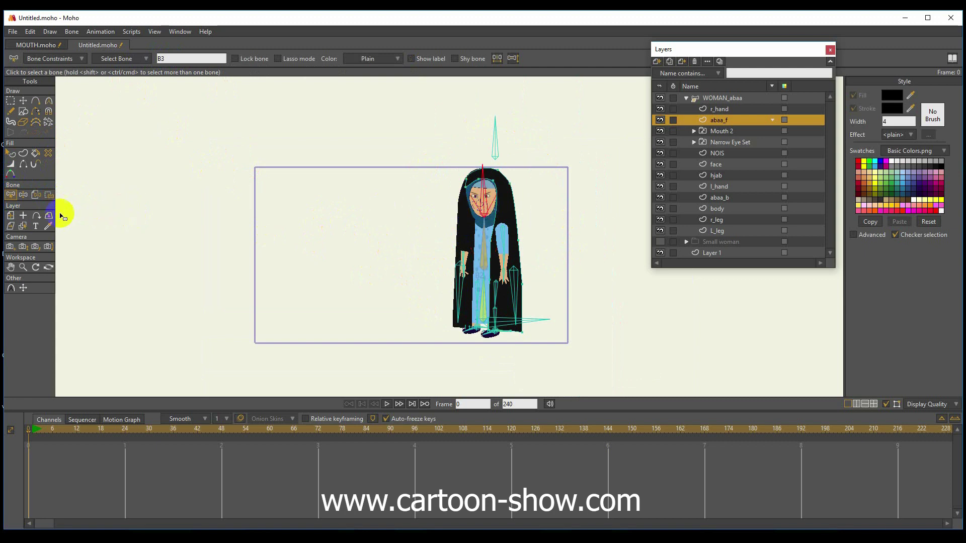
left_click(50, 195)
mouse_move(405, 224)
left_mouse_down()
mouse_move(523, 206)
mouse_move(473, 128)
mouse_move(425, 263)
mouse_move(410, 236)
left_mouse_up()
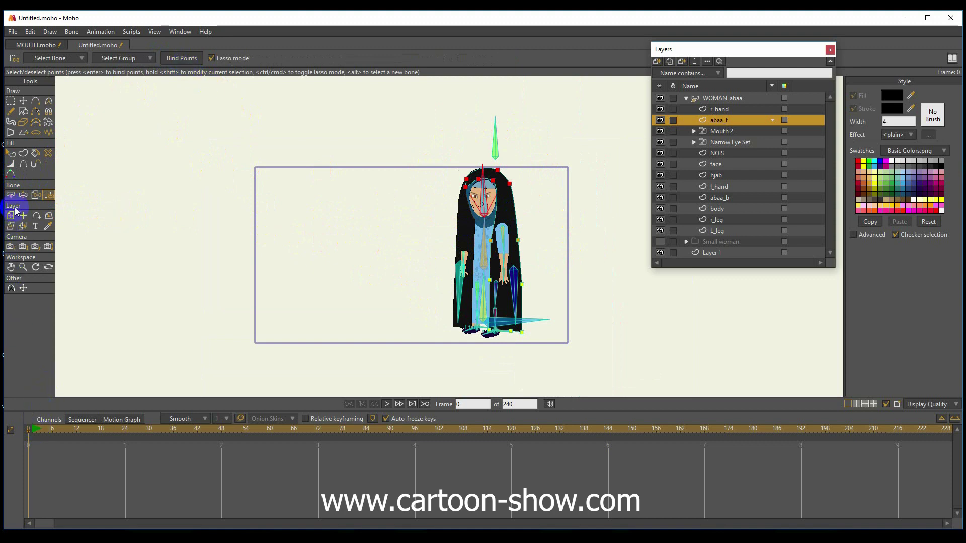
left_click(23, 195)
left_click_drag(484, 195, 385, 202)
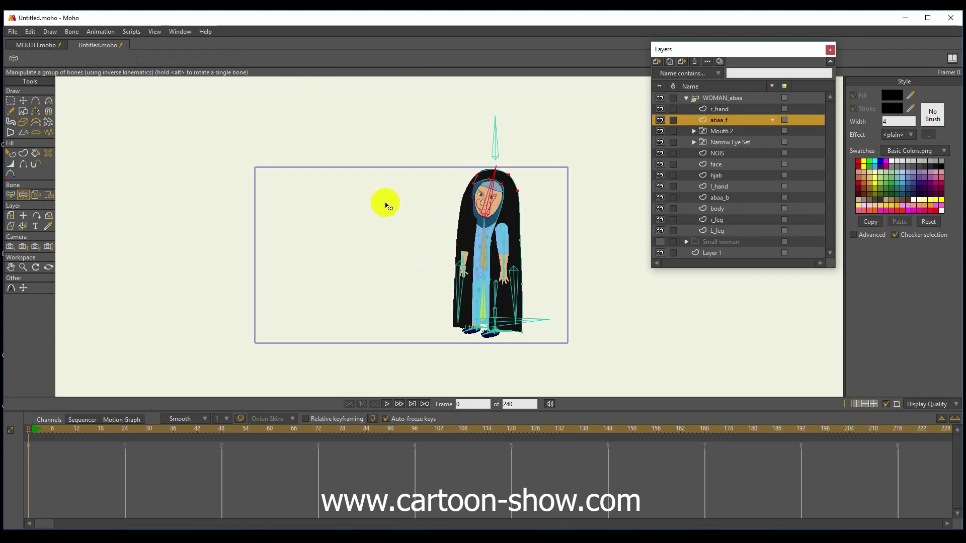
Bind the outer-edge points of abaa_f and its outer hem points to the right cloak bone B20
left_click(11, 267)
mouse_move(245, 293)
left_mouse_down()
mouse_move(211, 303)
mouse_move(216, 271)
mouse_move(288, 276)
left_mouse_up()
scroll(237, 277, "up", 2)
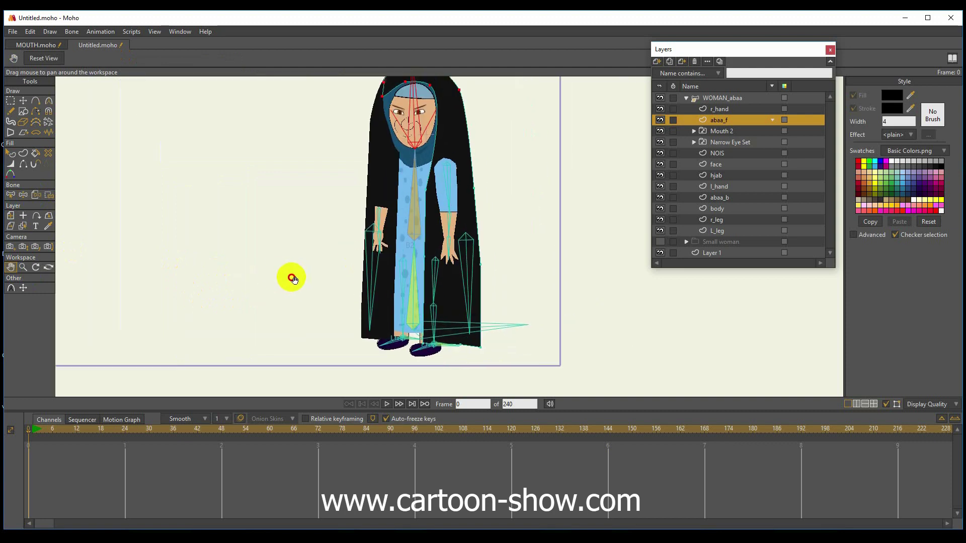
left_click(10, 101)
left_click(23, 101)
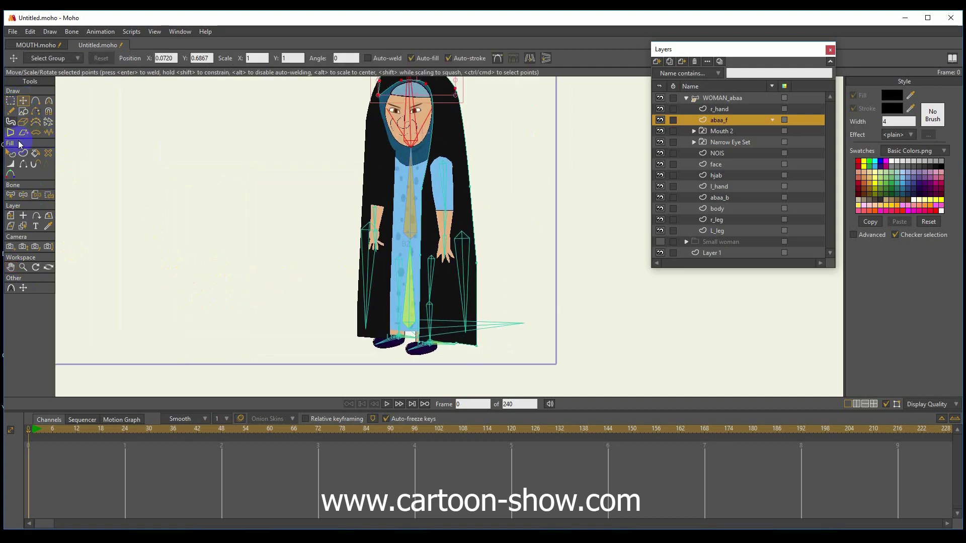
left_click(10, 196)
left_click(457, 270)
left_click(467, 273)
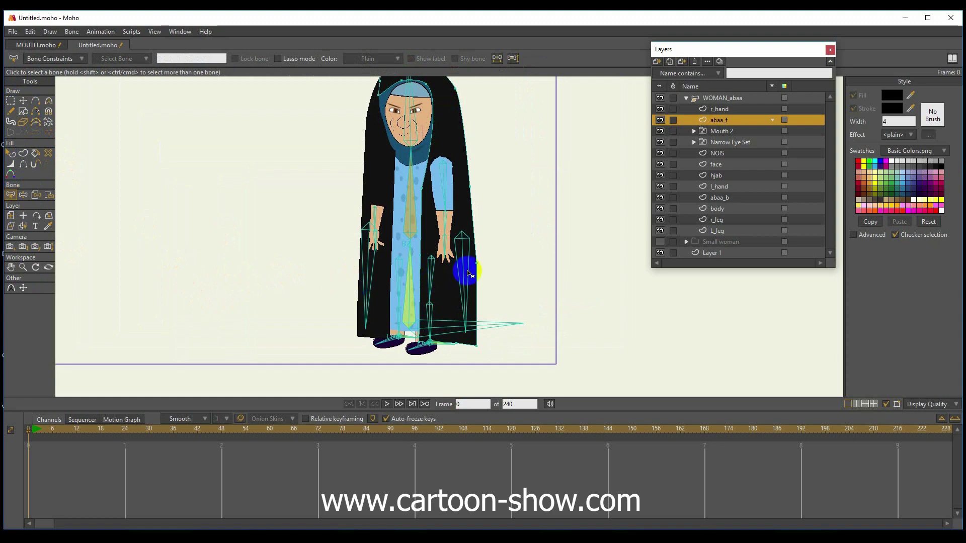
left_click(47, 196)
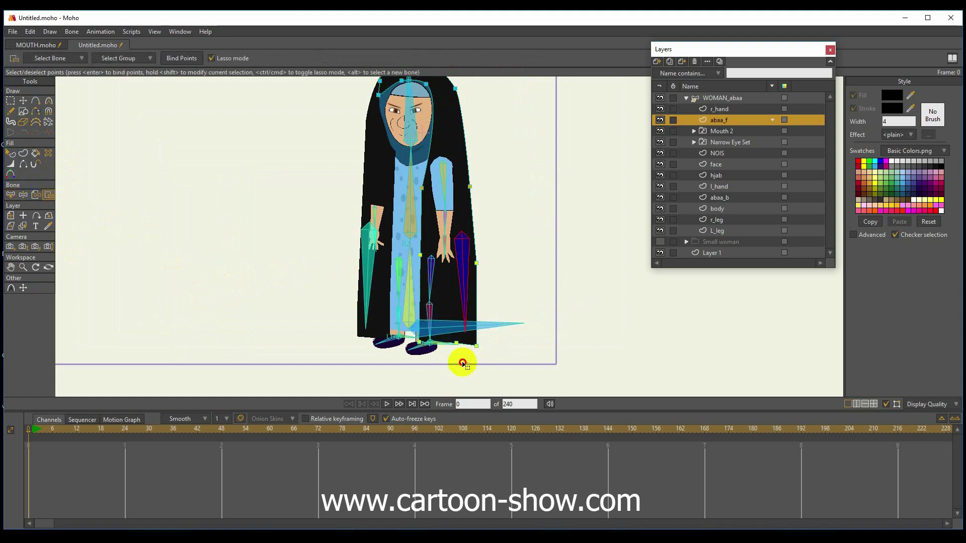
mouse_move(461, 362)
left_mouse_down()
mouse_move(449, 318)
mouse_move(466, 255)
mouse_move(461, 193)
mouse_move(482, 173)
mouse_move(494, 347)
mouse_move(429, 365)
mouse_move(404, 359)
left_mouse_up()
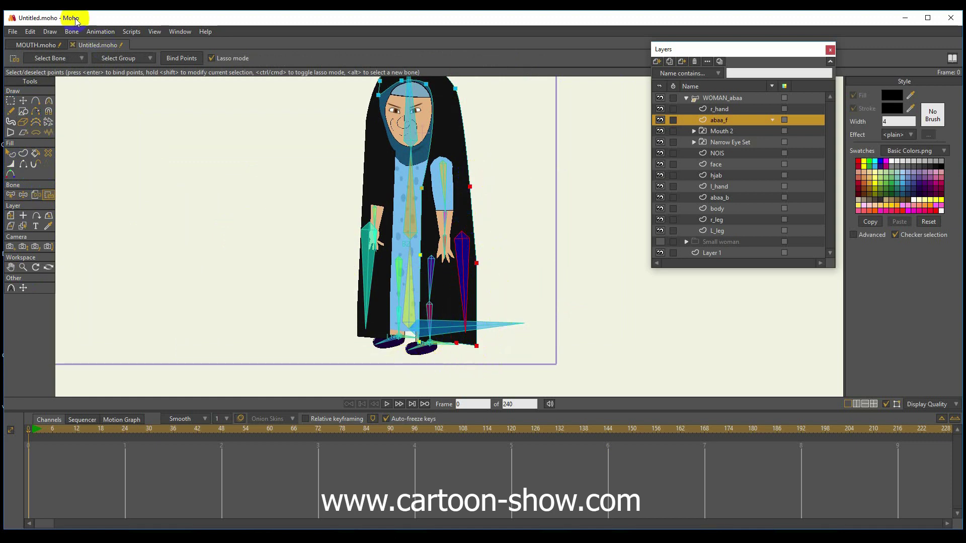
left_click(179, 57)
Swing the right cloak bone with Manipulate Bones to test how the abaa_f layer follows
left_click(23, 195)
left_click(466, 297)
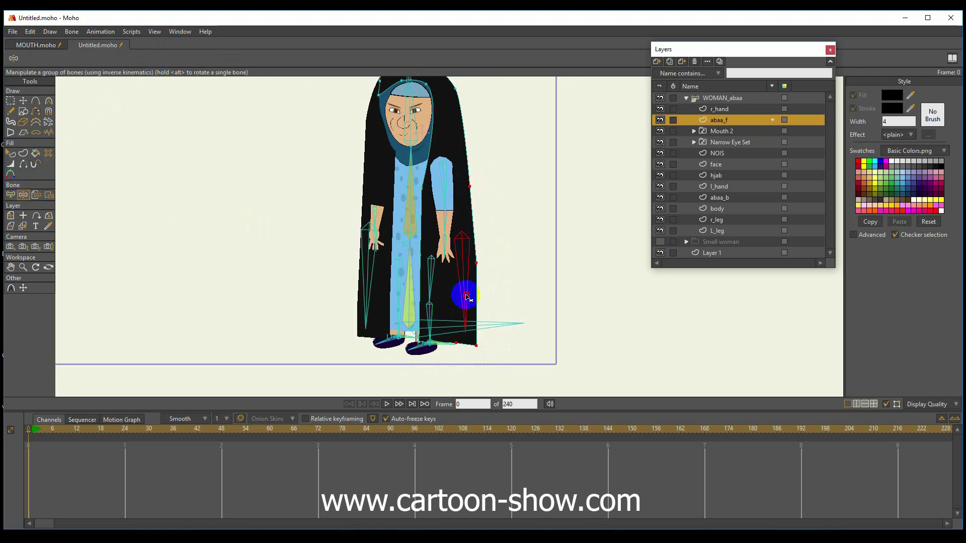
mouse_move(466, 297)
left_mouse_down()
mouse_move(496, 293)
mouse_move(447, 292)
mouse_move(485, 304)
mouse_move(460, 302)
left_mouse_up()
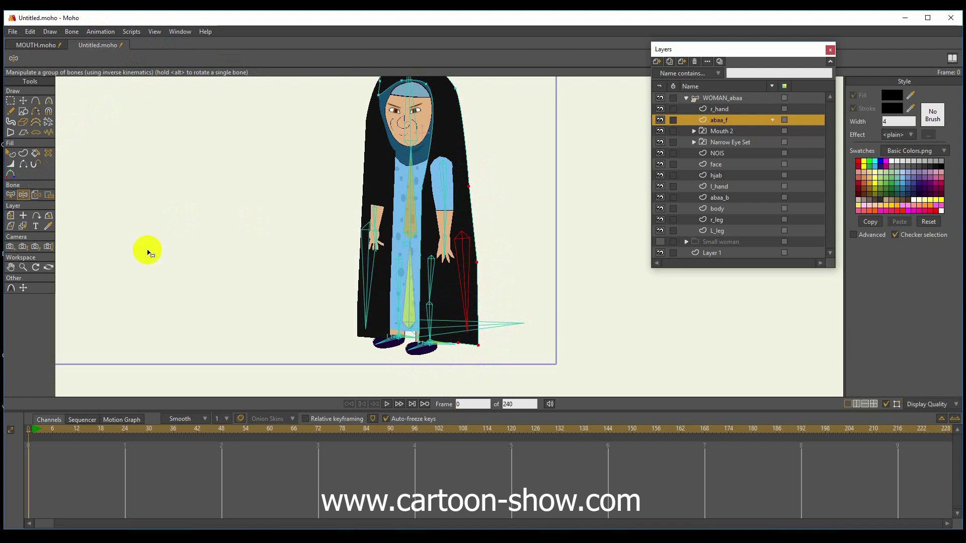
Select all points of the abaa_b layer and bind them to the yellow lower spine bone B1
left_click(10, 195)
left_click(375, 268)
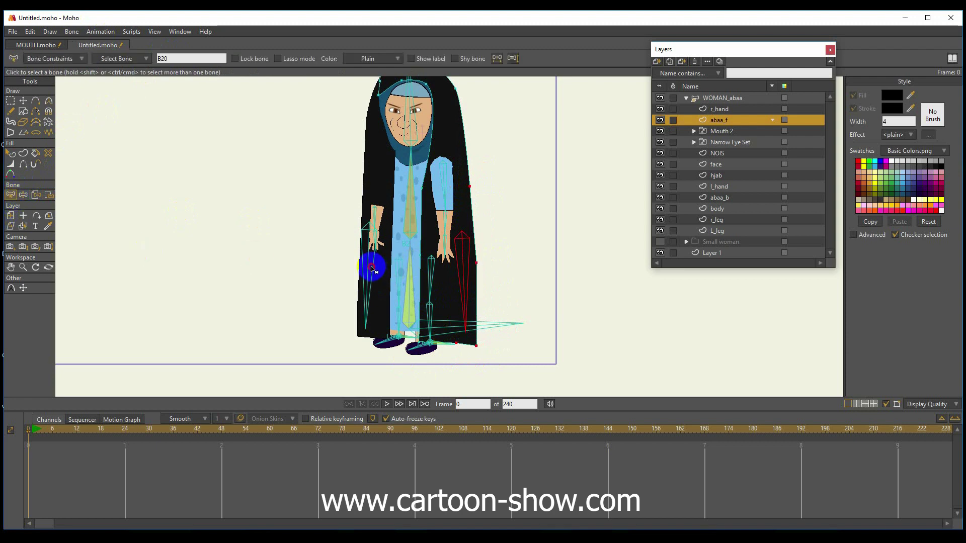
left_click(730, 199)
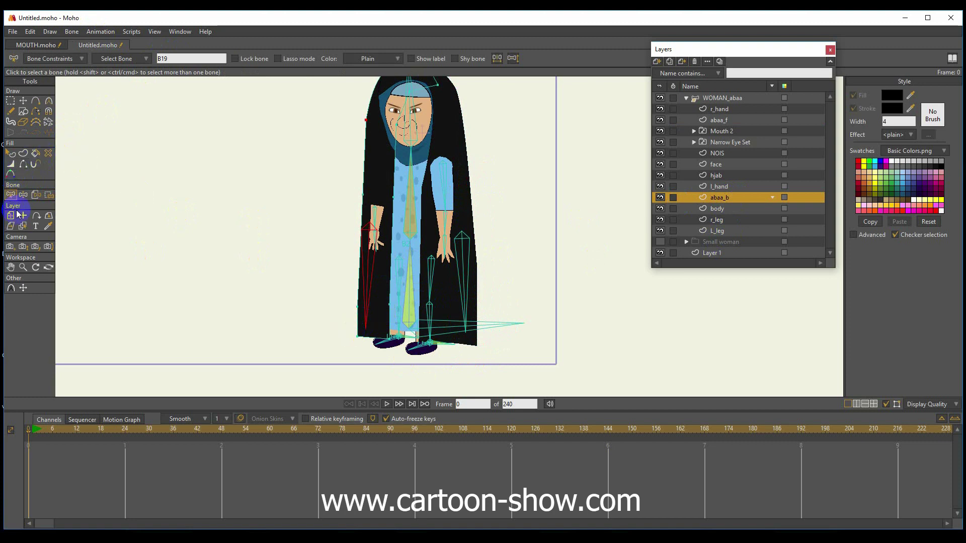
left_click(414, 308)
left_click(411, 312)
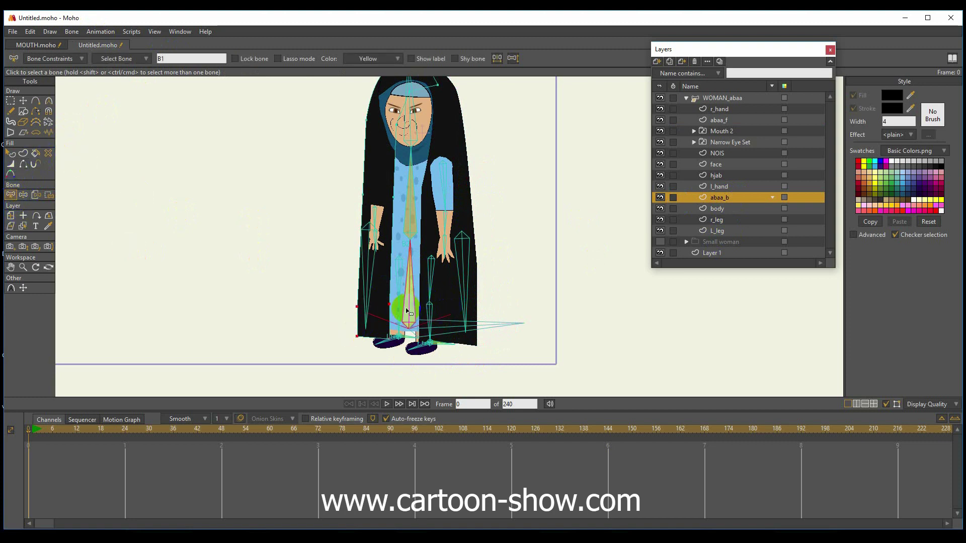
scroll(241, 243, "down", 3)
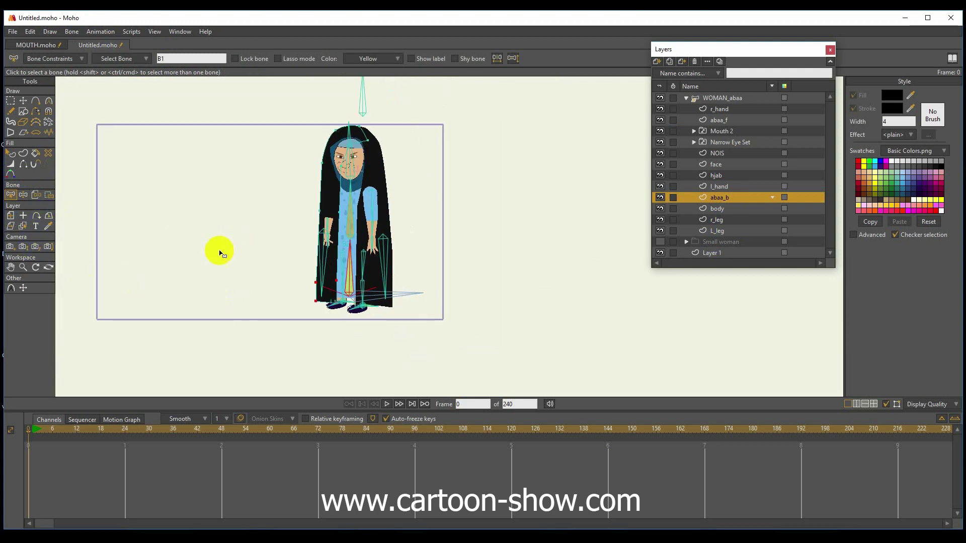
left_click(48, 195)
mouse_move(403, 341)
left_mouse_down()
mouse_move(377, 95)
mouse_move(228, 338)
mouse_move(242, 336)
left_mouse_up()
left_click(171, 59)
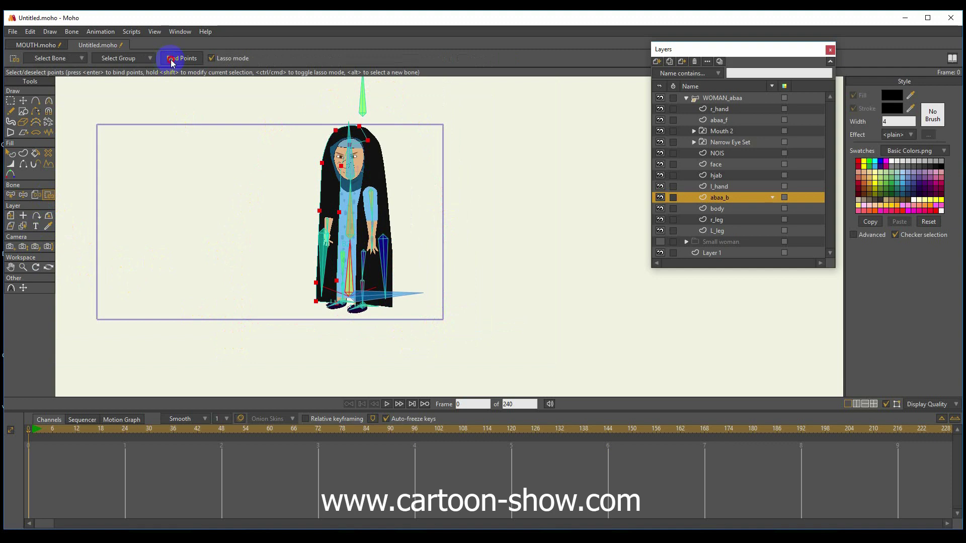
Bind the upper points of the abaa_b layer, from the waist up, to the orange spine bone B2
left_click(10, 196)
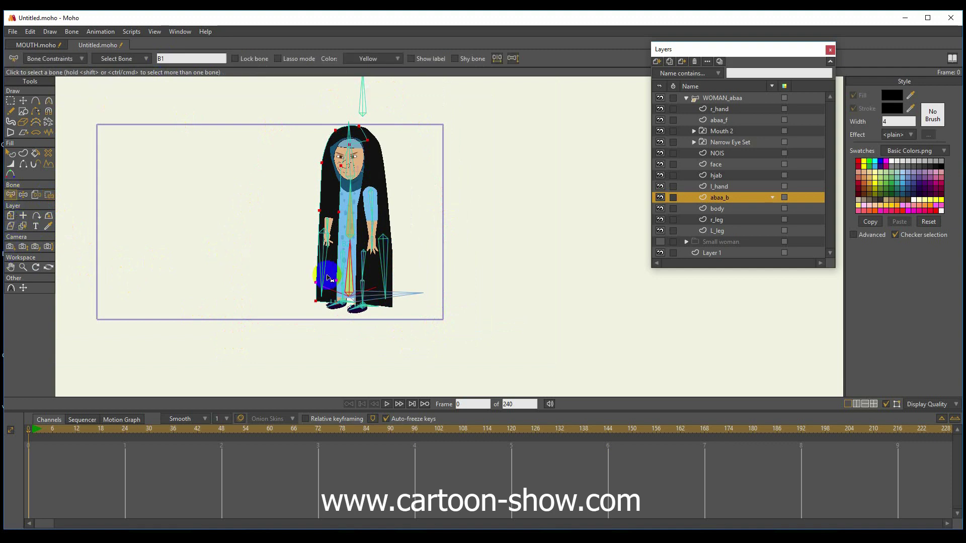
left_click(350, 224)
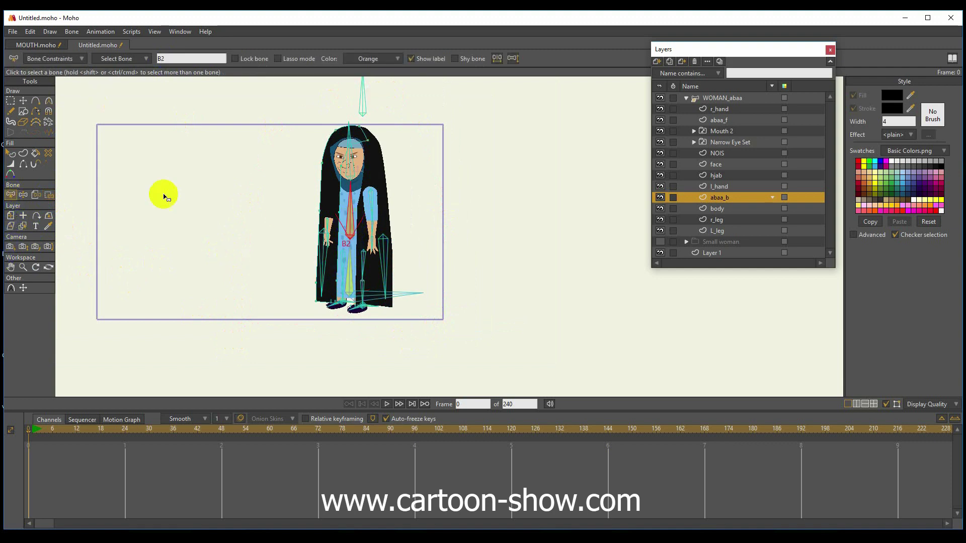
left_click(48, 195)
mouse_move(238, 228)
left_mouse_down()
mouse_move(397, 228)
mouse_move(430, 202)
mouse_move(406, 122)
mouse_move(297, 124)
mouse_move(254, 276)
left_mouse_up()
left_click(177, 56)
left_click(10, 212)
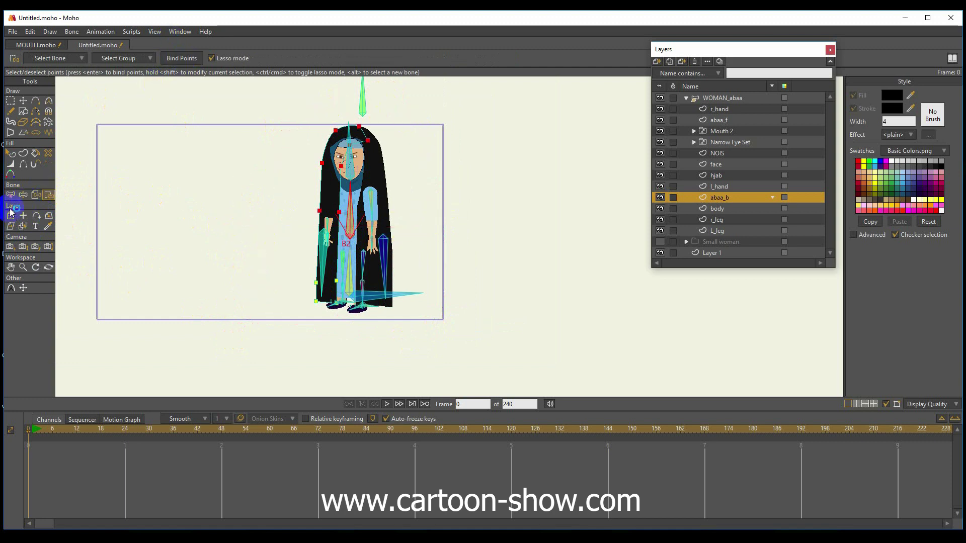
Bind the abaa_b points around the head to the head bone B3
left_click(12, 197)
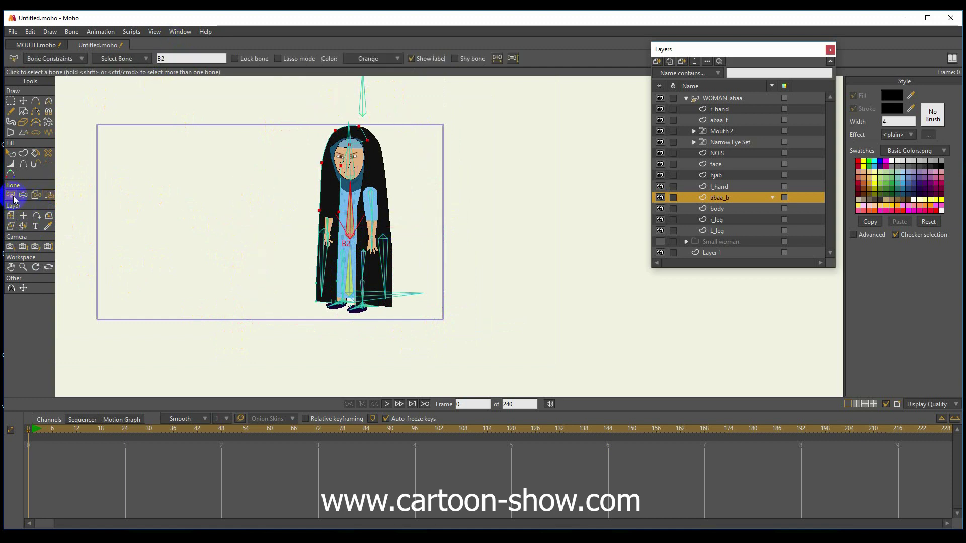
left_click(351, 167)
left_click(49, 196)
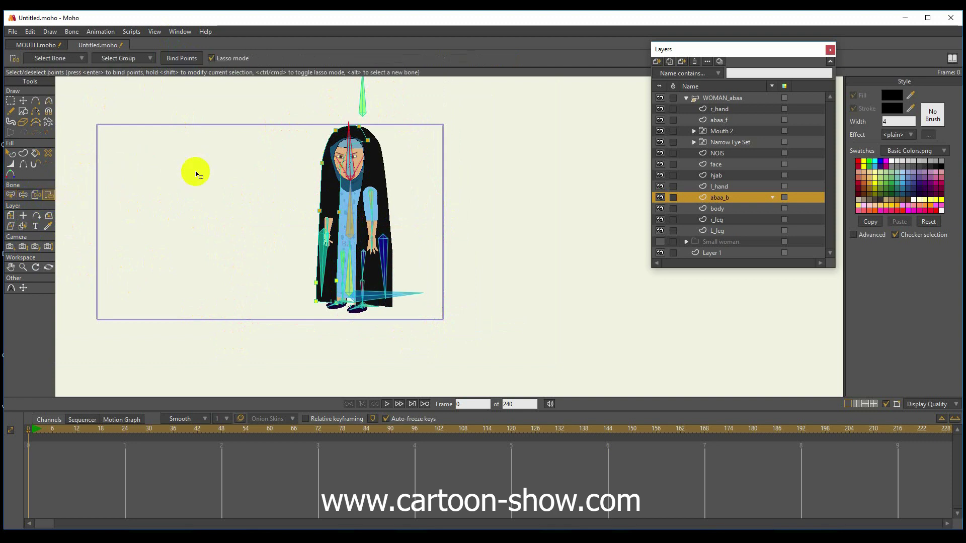
mouse_move(195, 171)
left_mouse_down()
mouse_move(411, 167)
mouse_move(425, 140)
mouse_move(326, 105)
mouse_move(243, 165)
mouse_move(224, 221)
left_mouse_up()
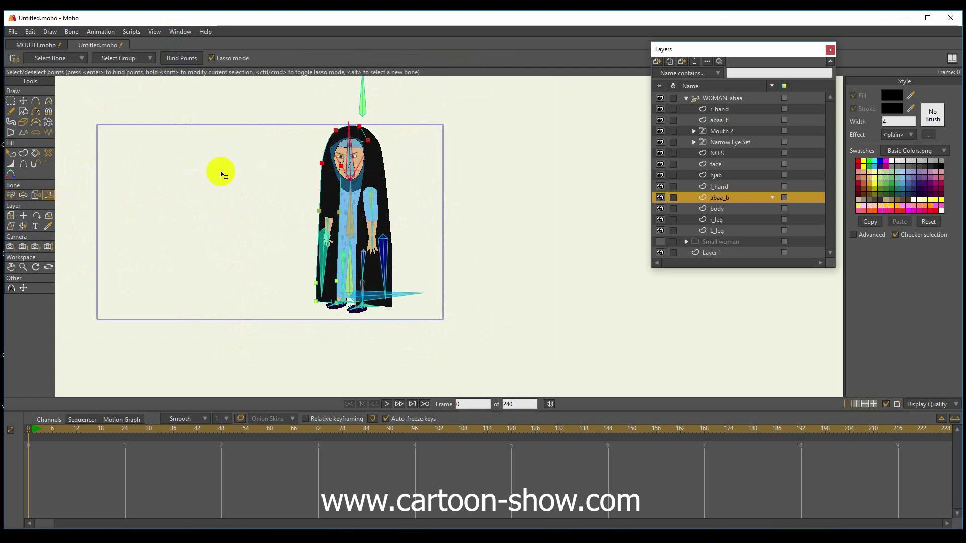
Bind the outer-edge points of abaa_b, from the elbow down to the hem, to the left cloak bone B19
left_click(10, 195)
left_click(329, 268)
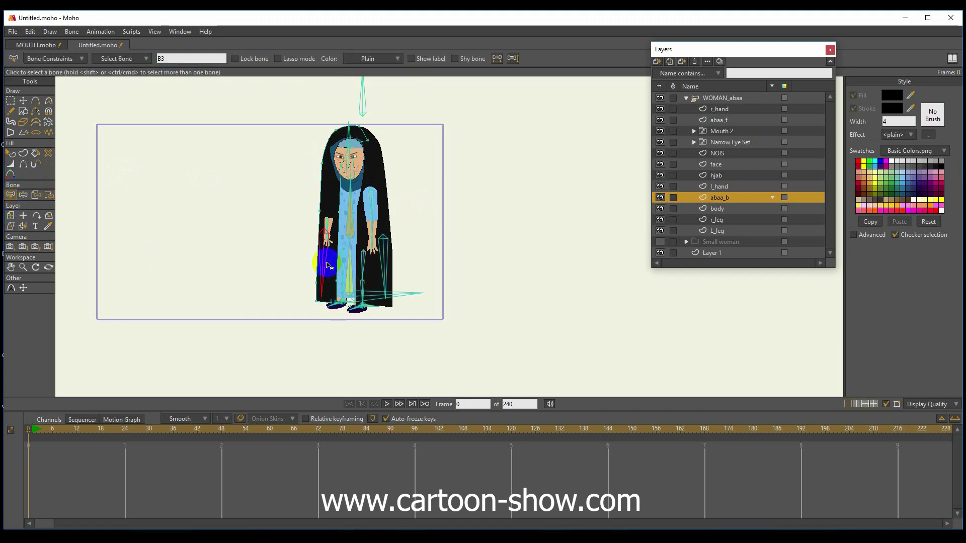
left_click(47, 196)
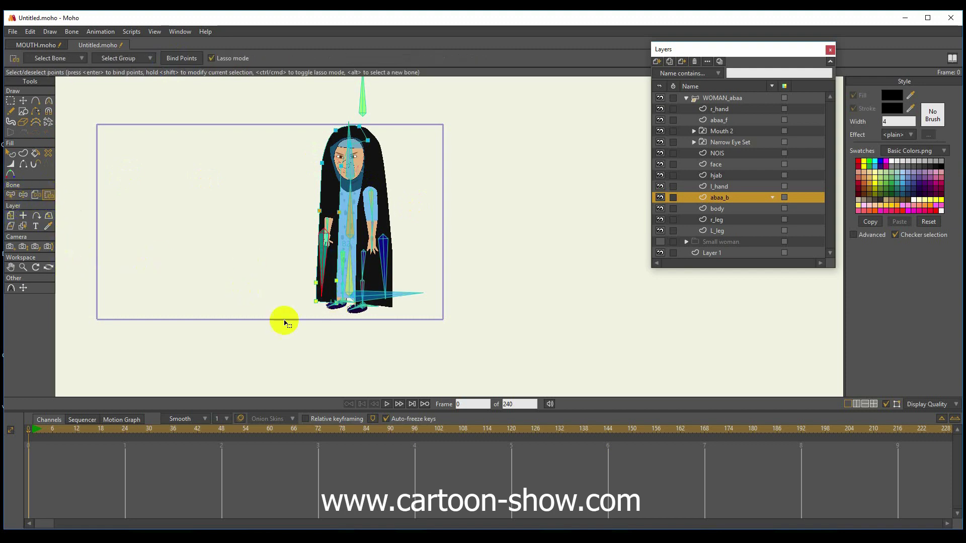
mouse_move(284, 321)
left_mouse_down()
mouse_move(325, 297)
mouse_move(326, 210)
mouse_move(308, 200)
mouse_move(294, 291)
mouse_move(327, 352)
left_mouse_up()
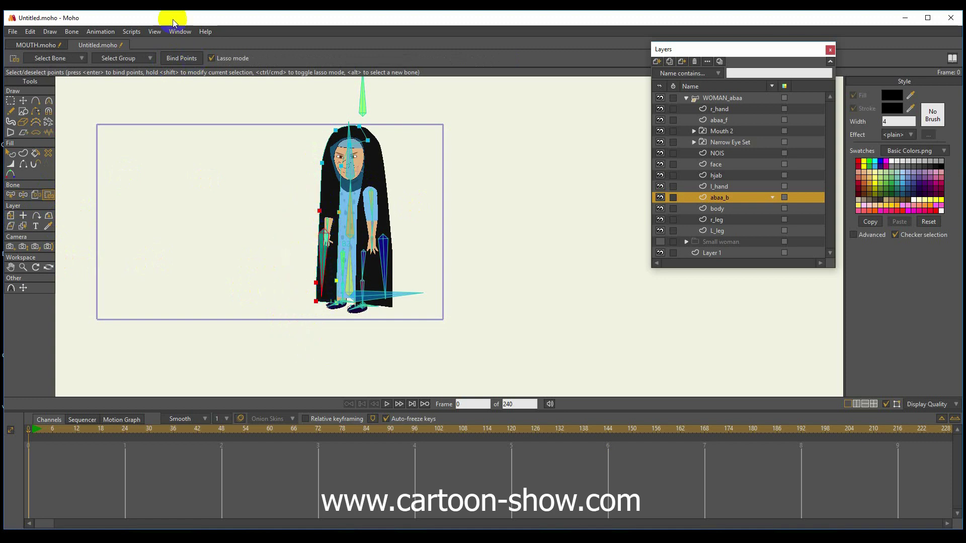
Test the cloak binding by moving the two side cloak bones, the head bone and the orange spine bone B2
left_click(23, 194)
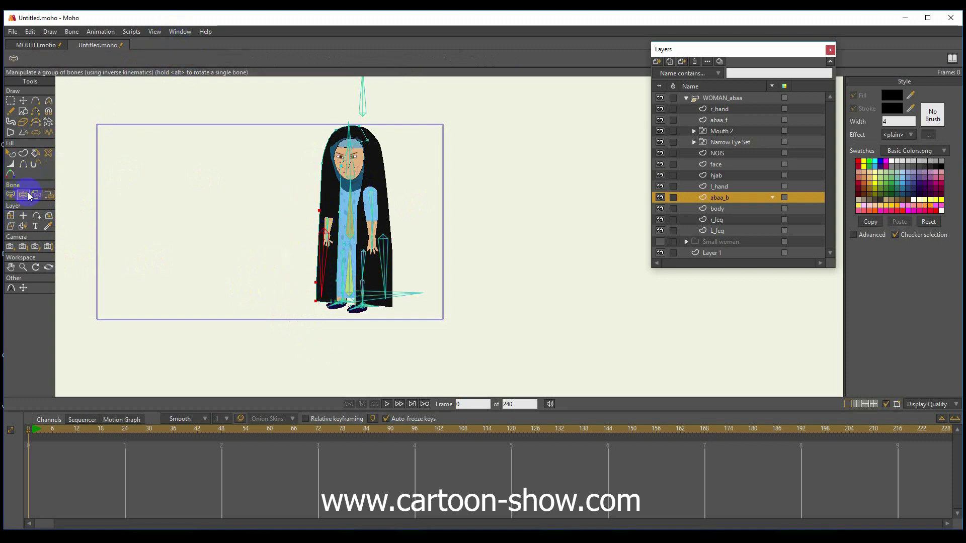
mouse_move(323, 263)
left_mouse_down()
mouse_move(313, 268)
mouse_move(320, 272)
left_mouse_up()
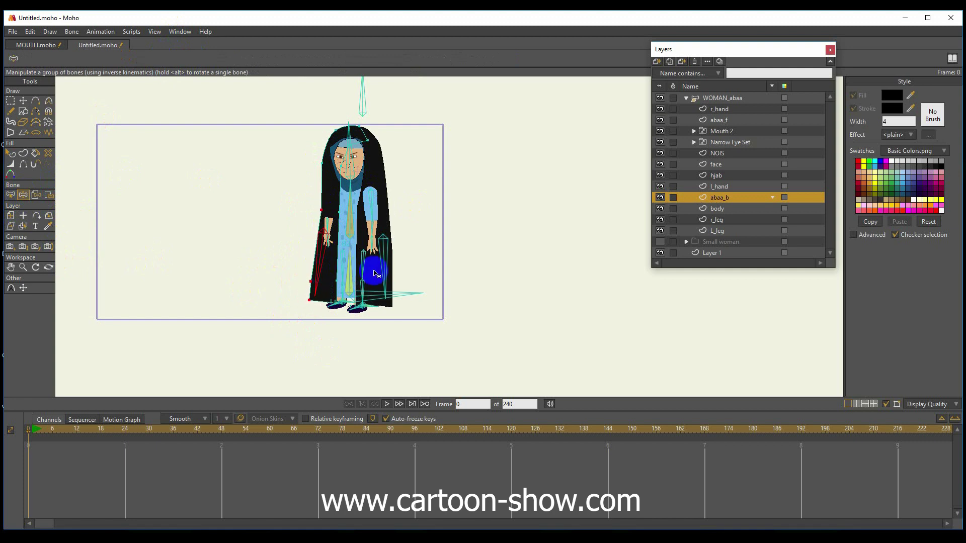
mouse_move(384, 276)
left_mouse_down()
mouse_move(392, 270)
mouse_move(382, 277)
left_mouse_up()
mouse_move(352, 140)
left_mouse_down()
mouse_move(358, 152)
mouse_move(352, 144)
left_mouse_up()
left_click(354, 204)
mouse_move(356, 206)
left_mouse_down()
mouse_move(347, 205)
mouse_move(366, 210)
left_mouse_up()
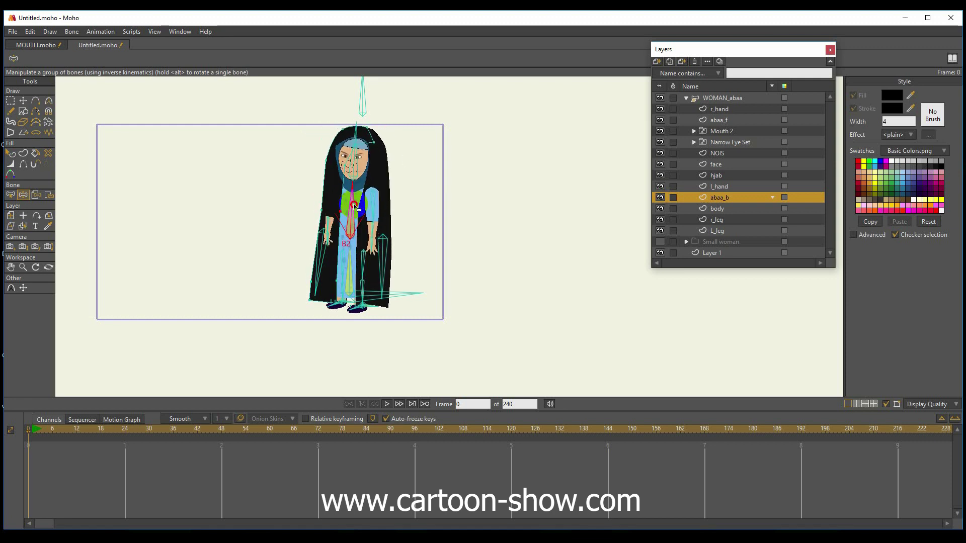
Bend the orange spine bone B2 up close and examine the cloak's left edge near the elbow
scroll(356, 207, "up", 5)
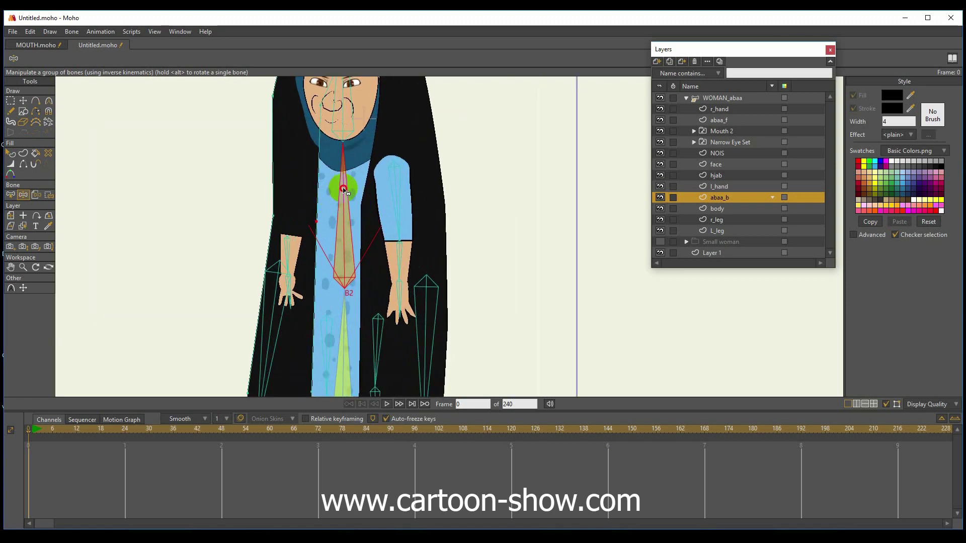
left_click_drag(347, 191, 342, 192)
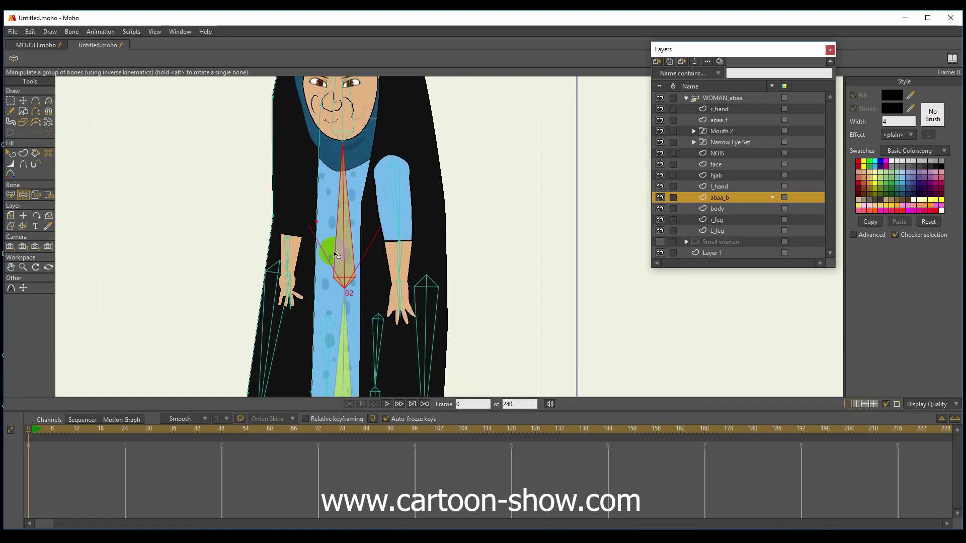
left_click(274, 215)
left_click(276, 216)
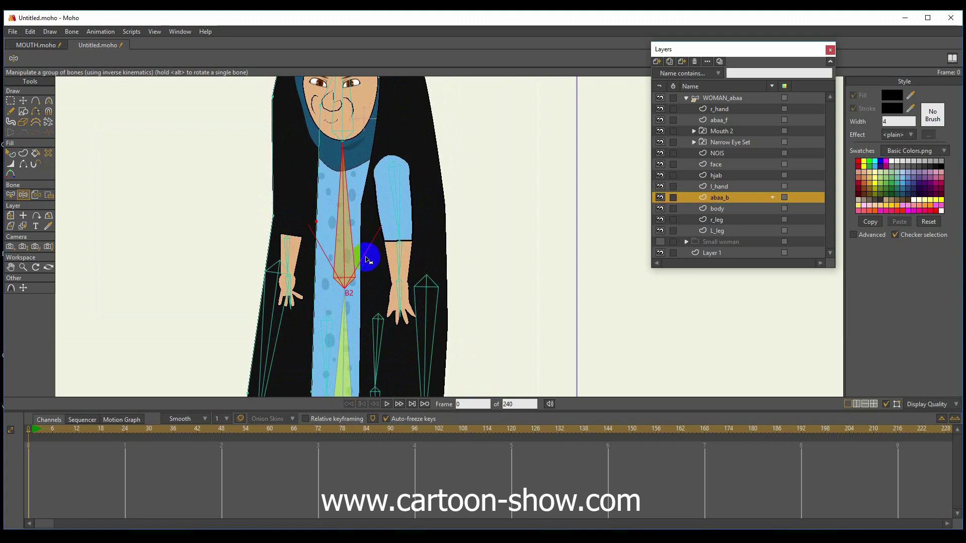
scroll(369, 262, "down", 3)
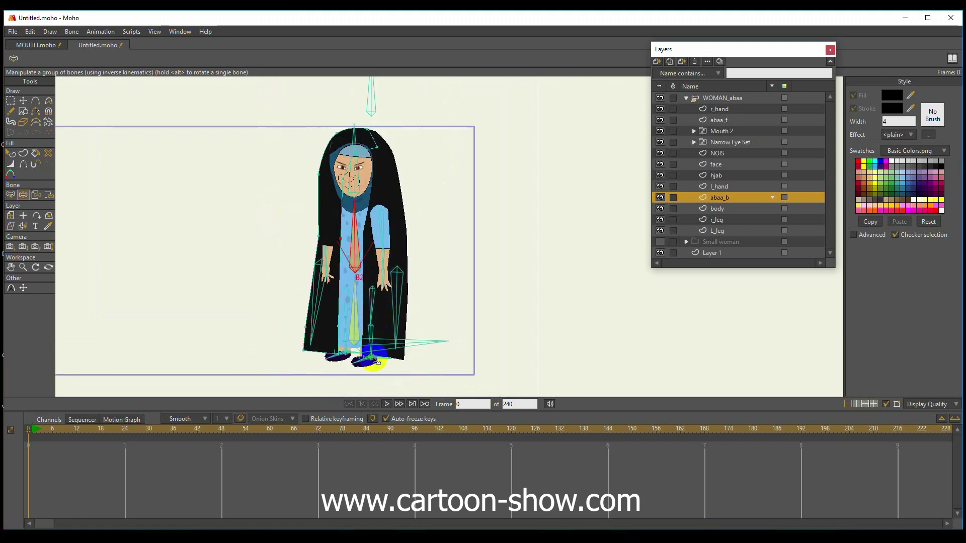
Pull both feet outward and raise the left forearm to test how the cloak follows the limbs
left_click(373, 359)
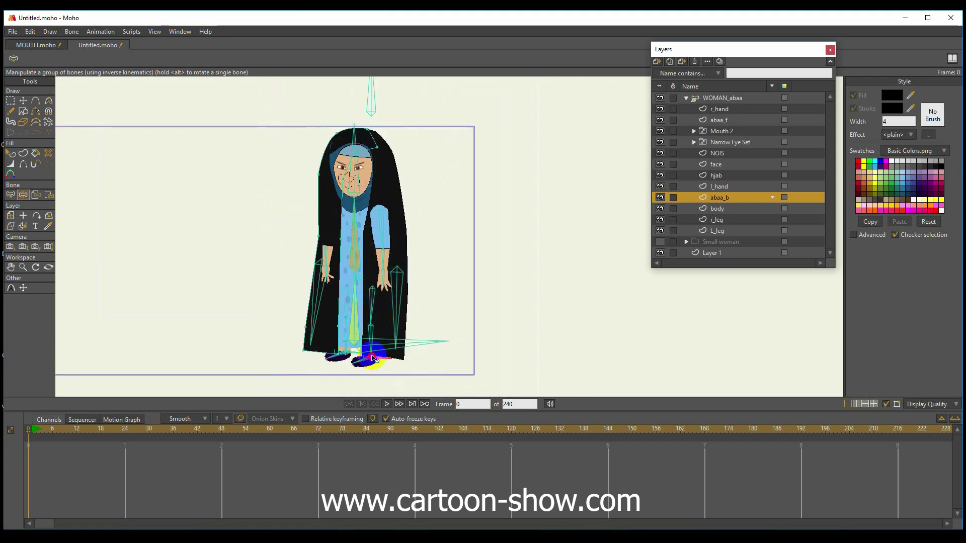
left_click_drag(374, 359, 419, 323)
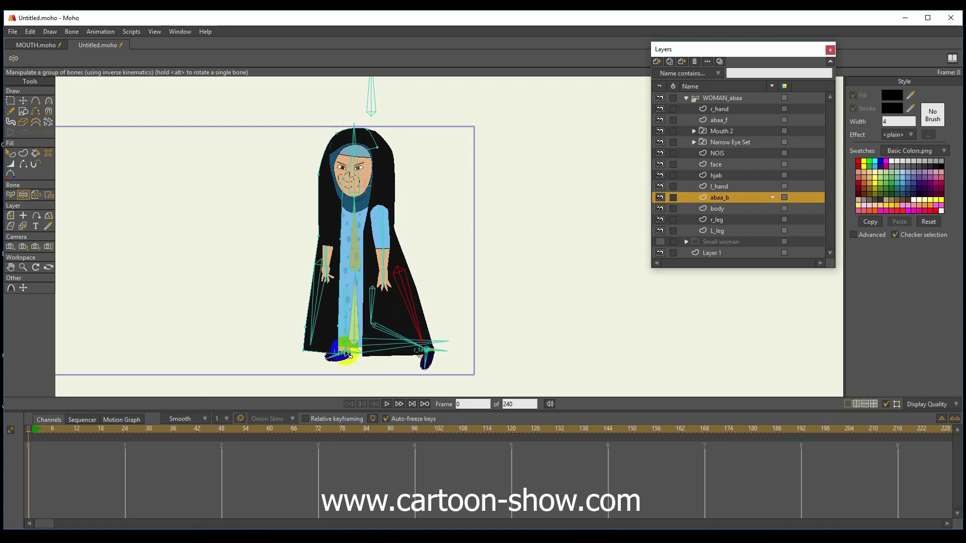
left_click(347, 355)
left_click_drag(346, 355, 299, 335)
left_click_drag(326, 238, 310, 249)
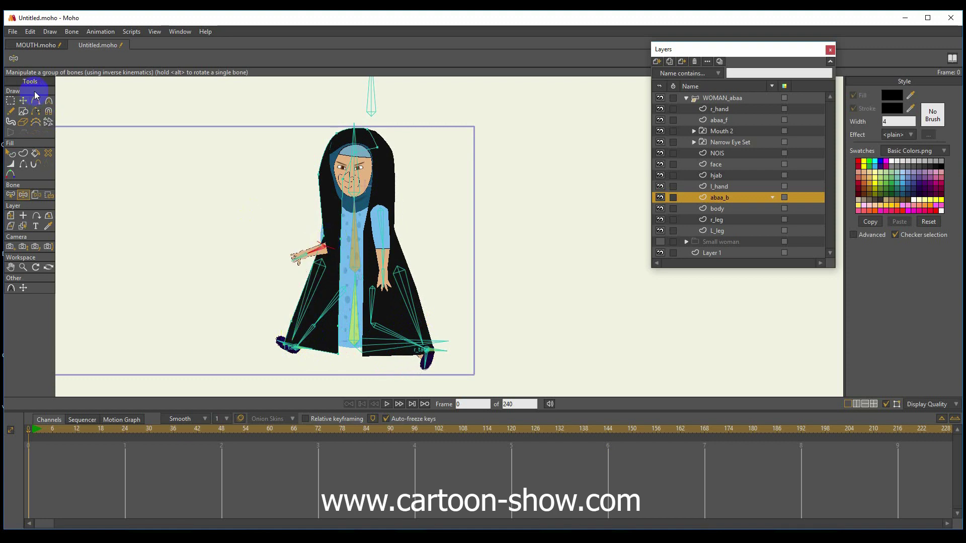
Select the abaa_b edge point beside the left elbow with Transform Points
left_click(22, 102)
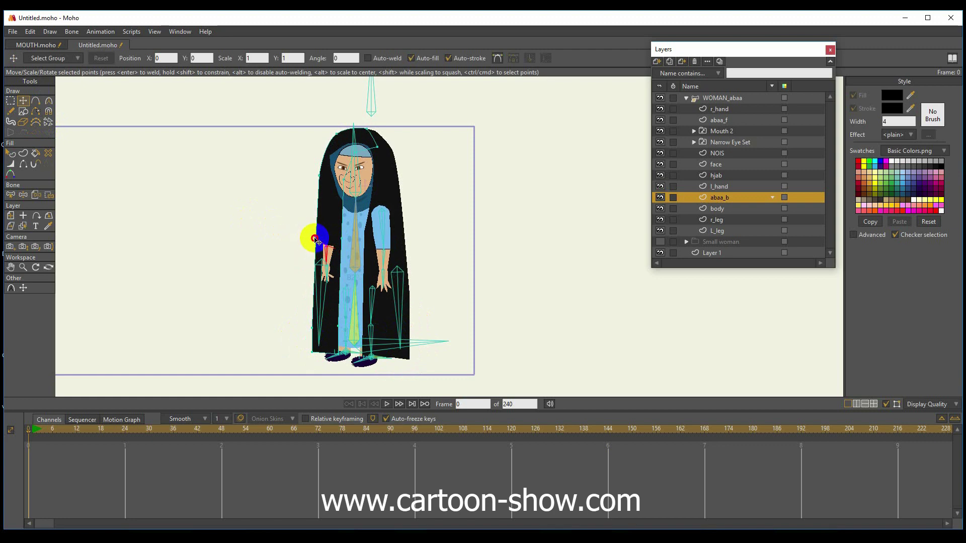
left_click(322, 248)
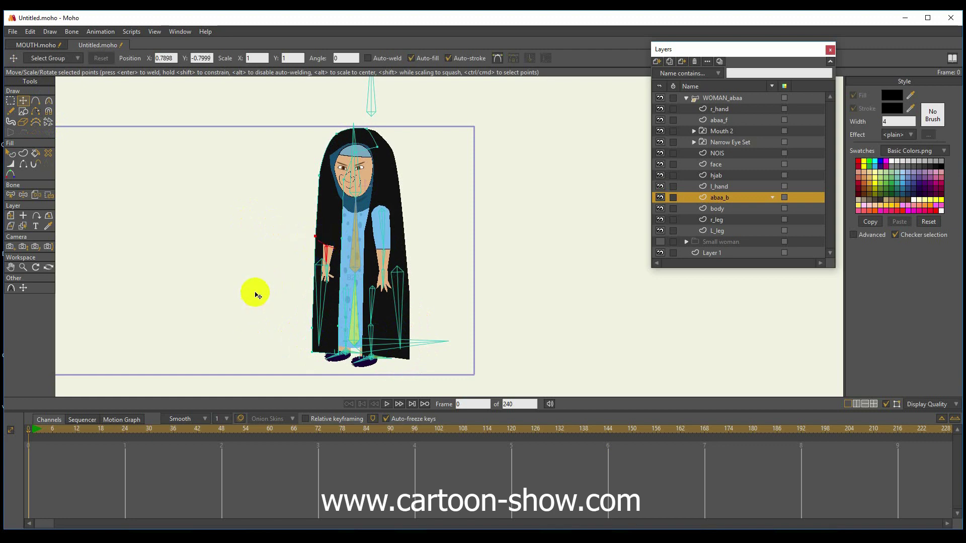